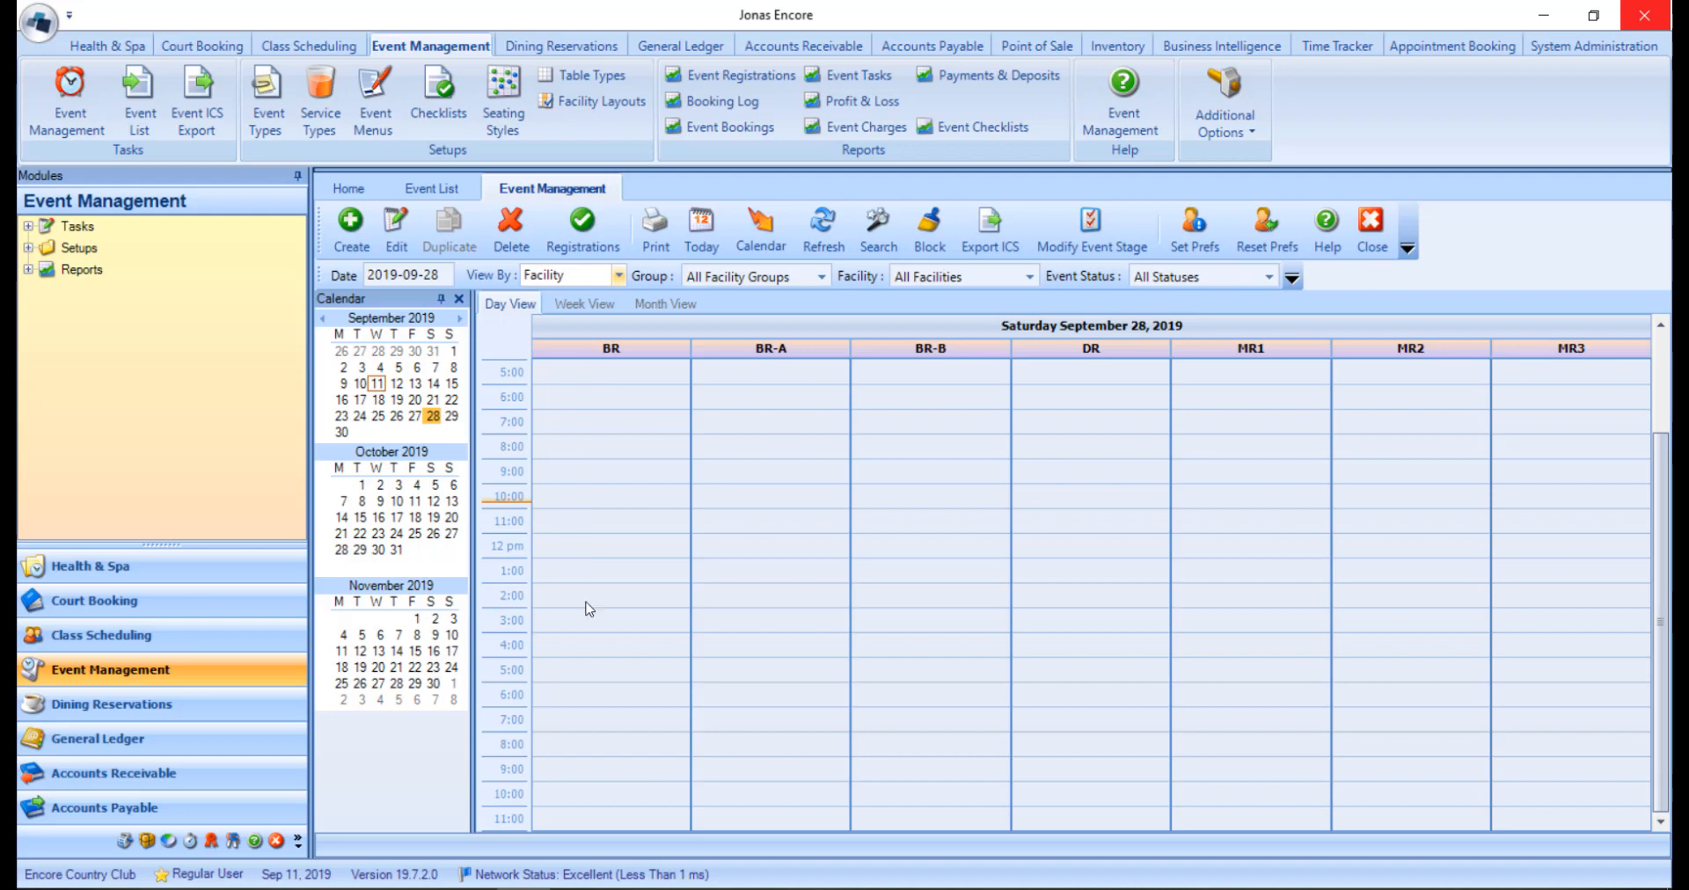
- Create an event in the BR facility on September 28, 2019, from 5:00 PM to 12:00 AM
drag(570, 671, 575, 822)
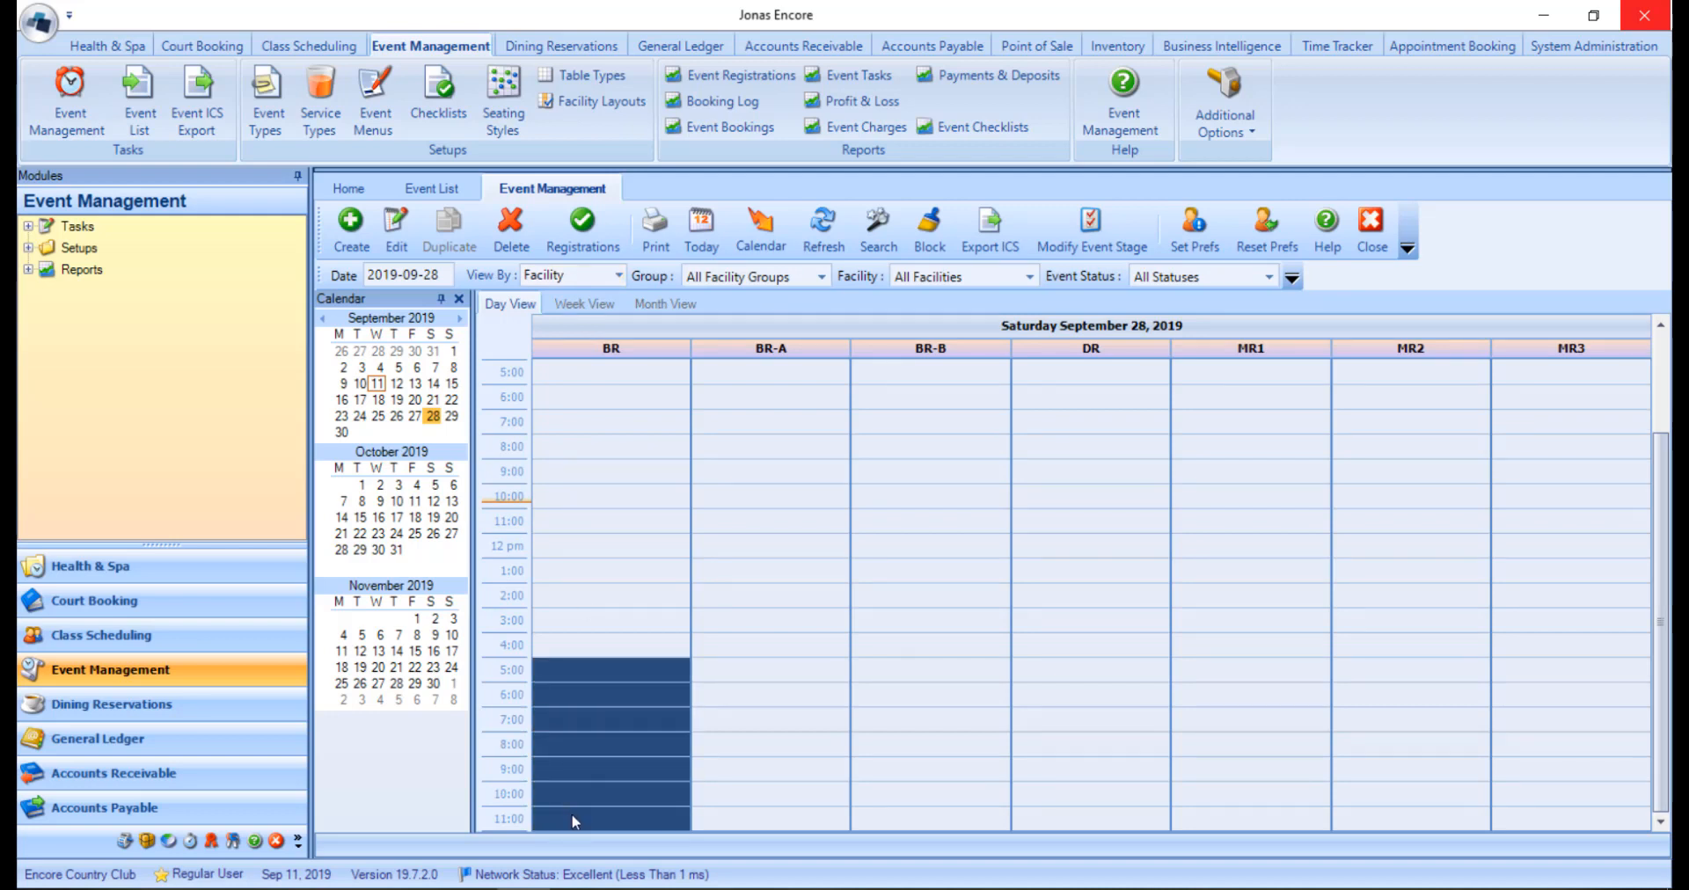
right_click(568, 674)
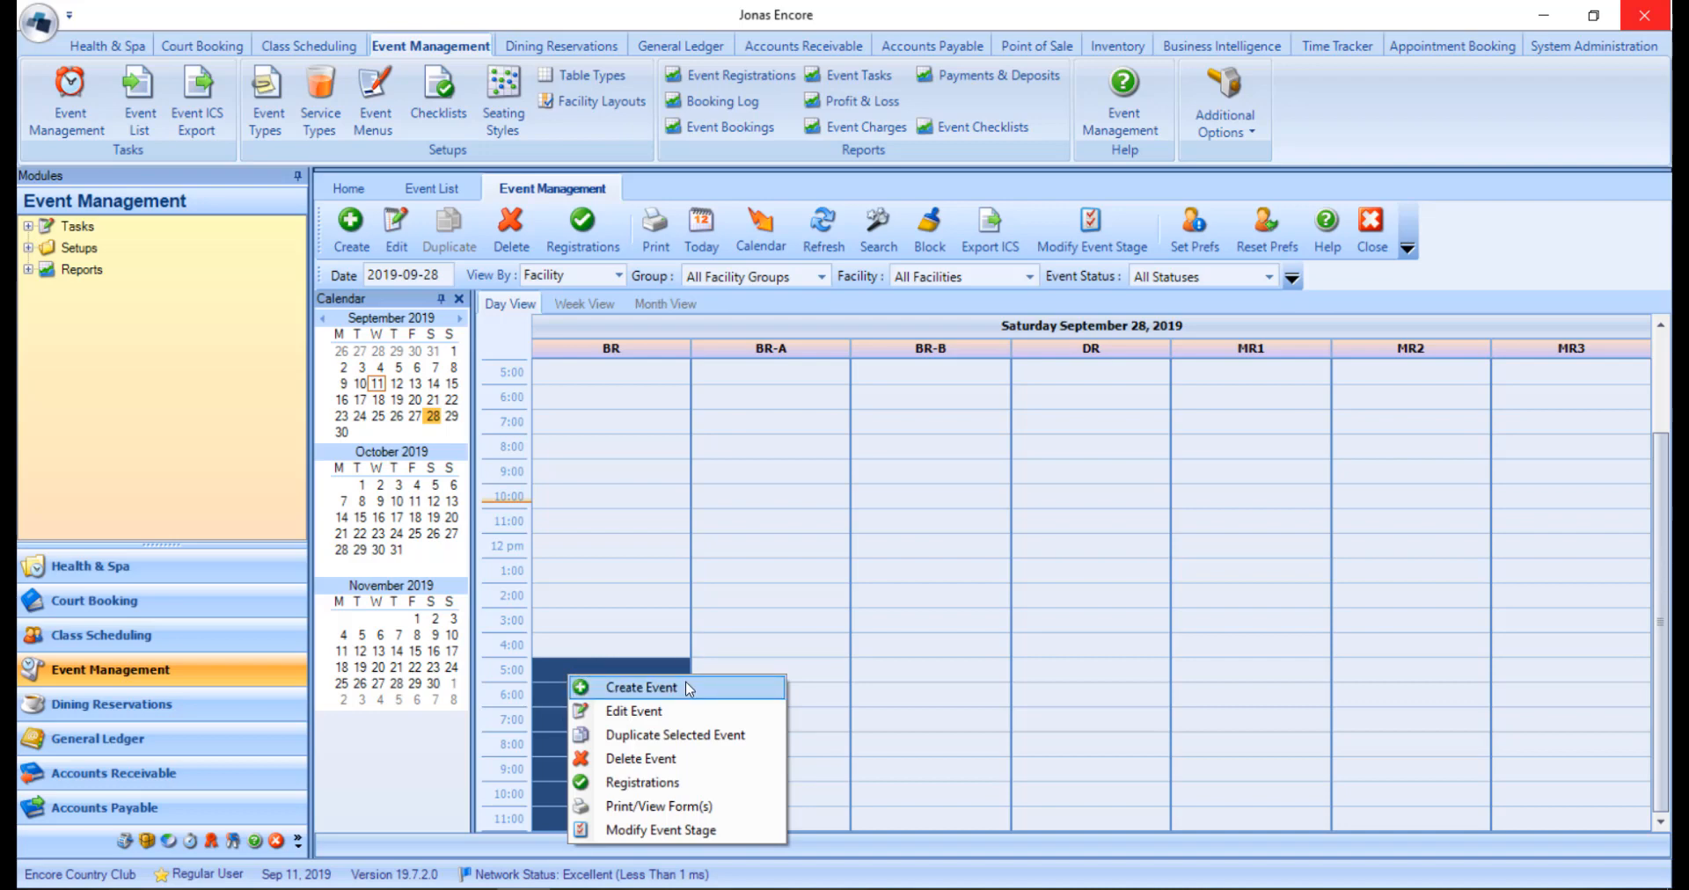
click(641, 687)
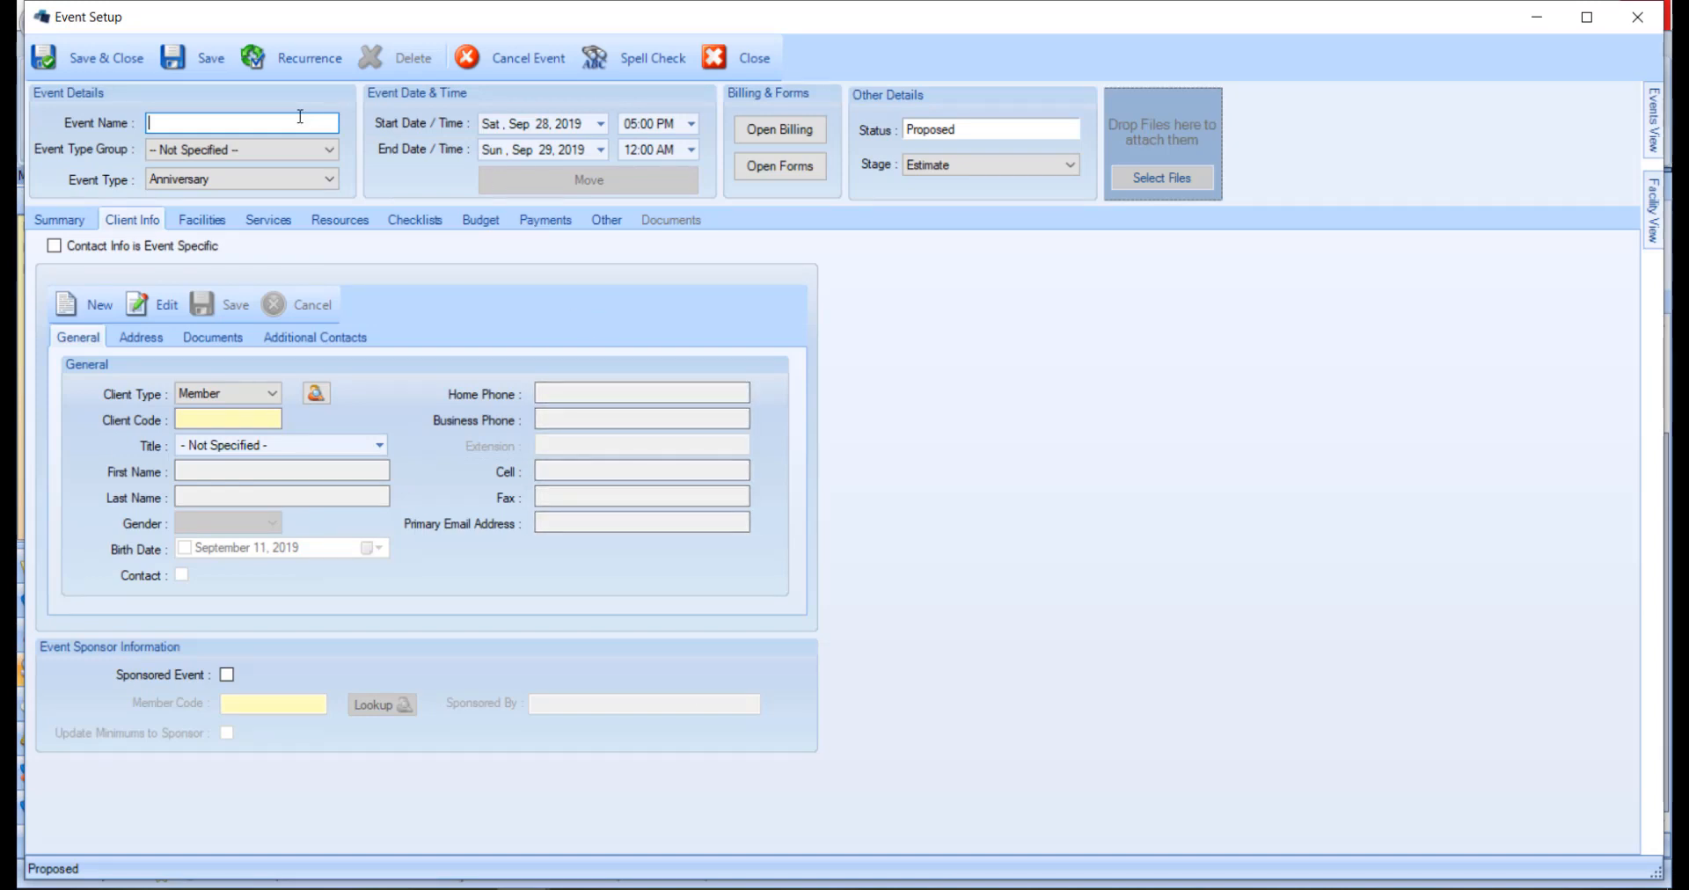
- Enter the wedding event's name, set its event type group to Banquets & Parties and its event type to Wedding
text(John's Wedding)
click(329, 151)
click(325, 168)
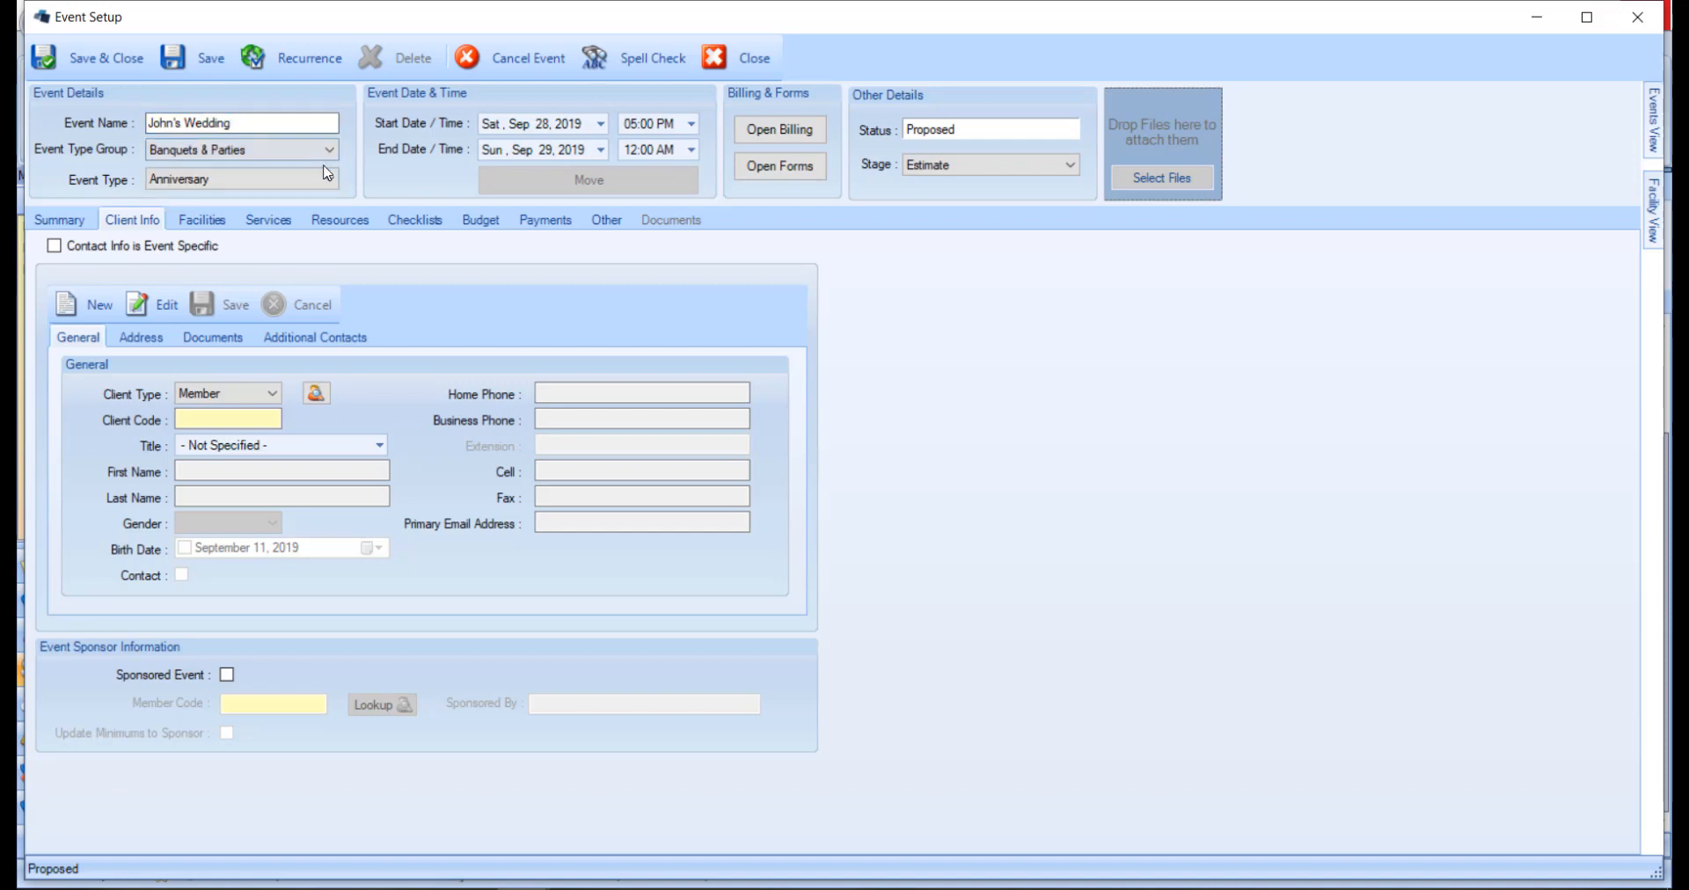
click(326, 180)
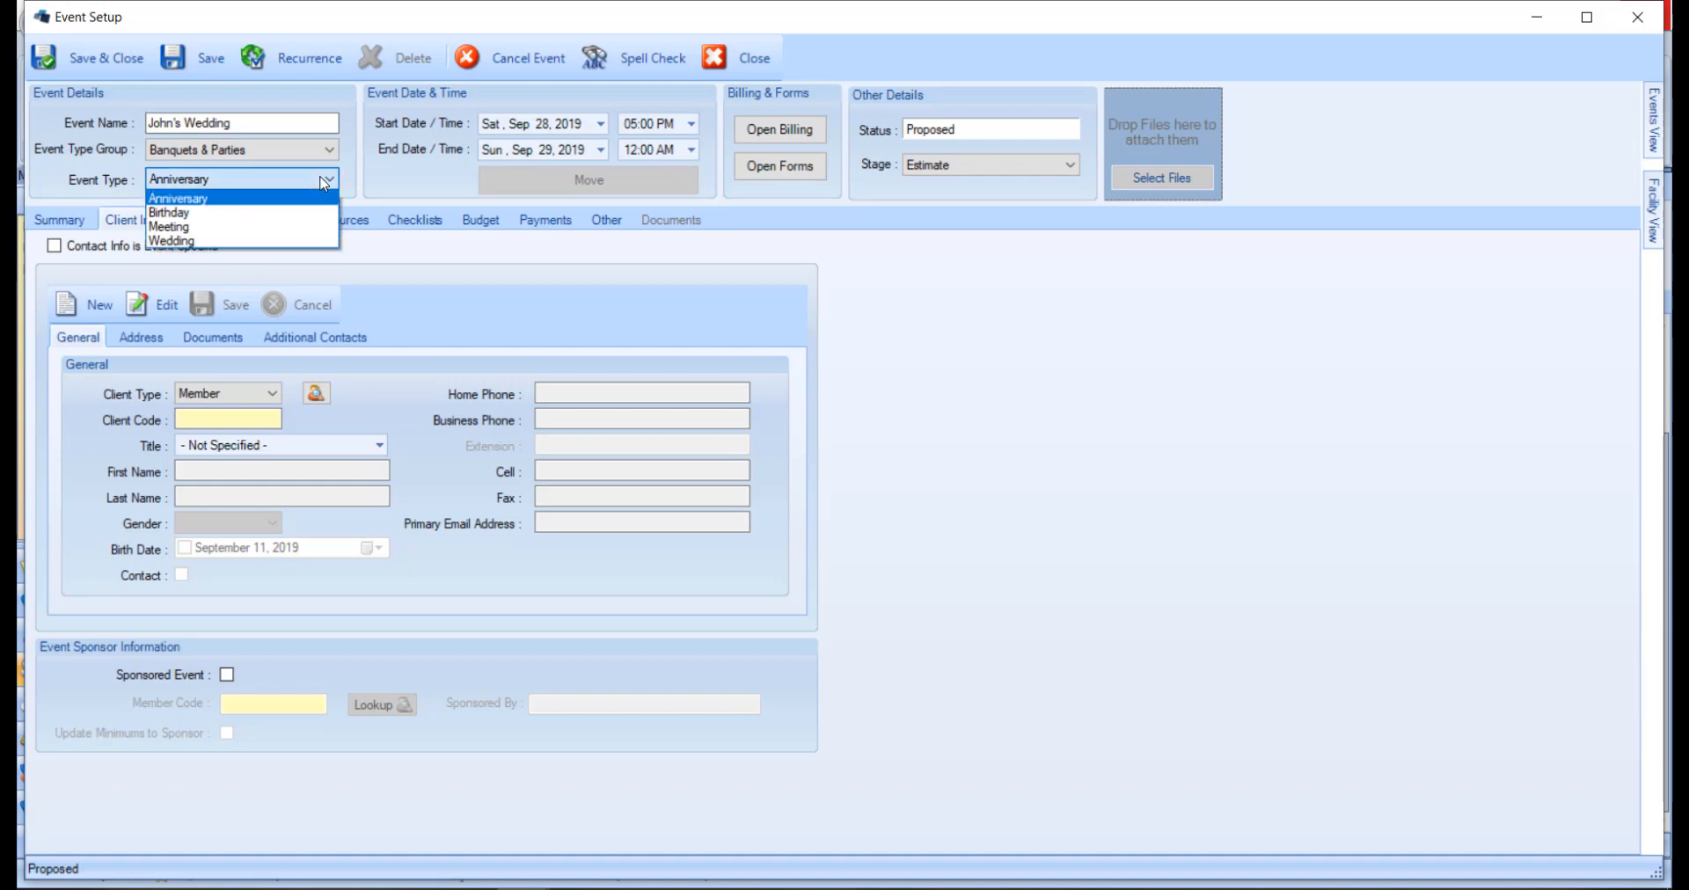
click(291, 241)
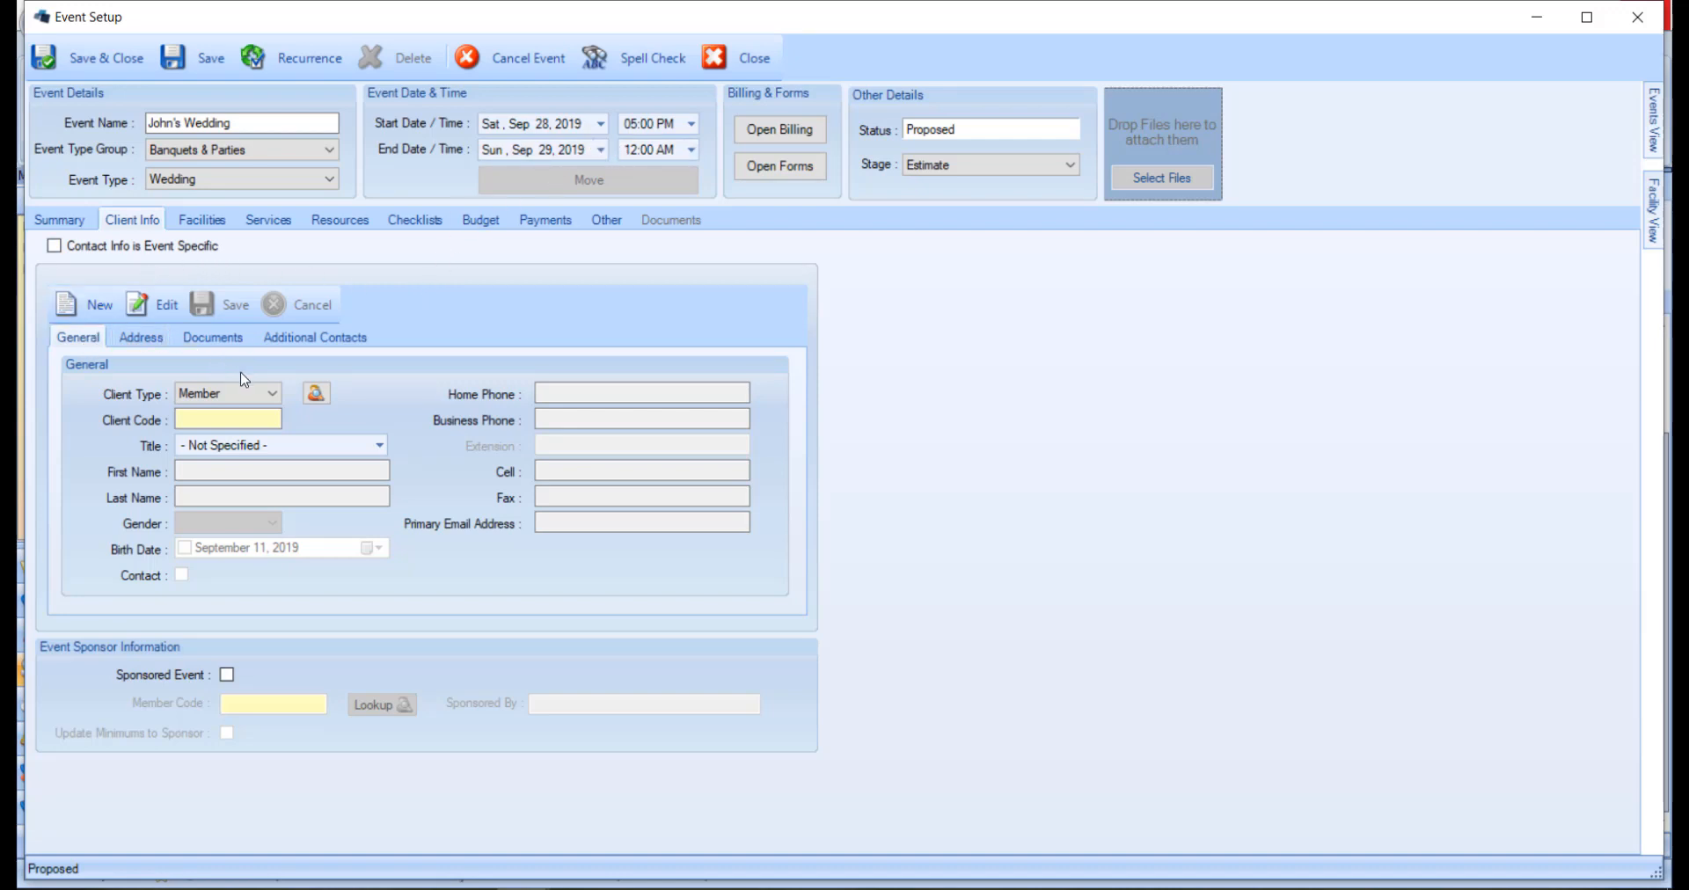
- Keep the client type as Member, look up the member by first name, assign the first match as client, and show the additional contacts
click(271, 400)
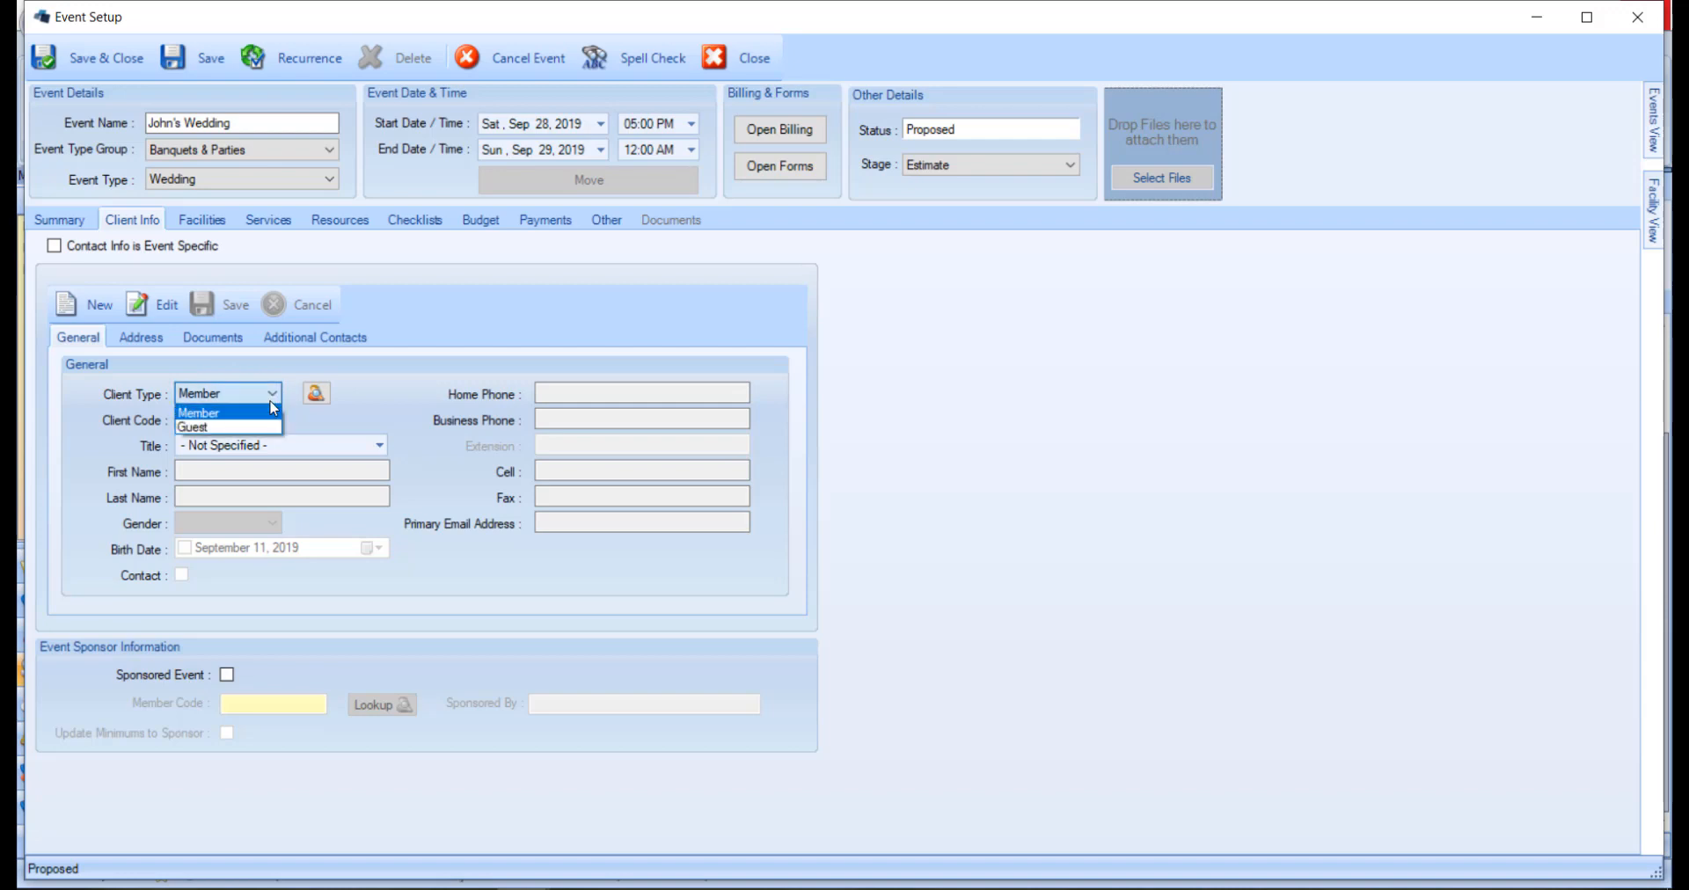
click(318, 437)
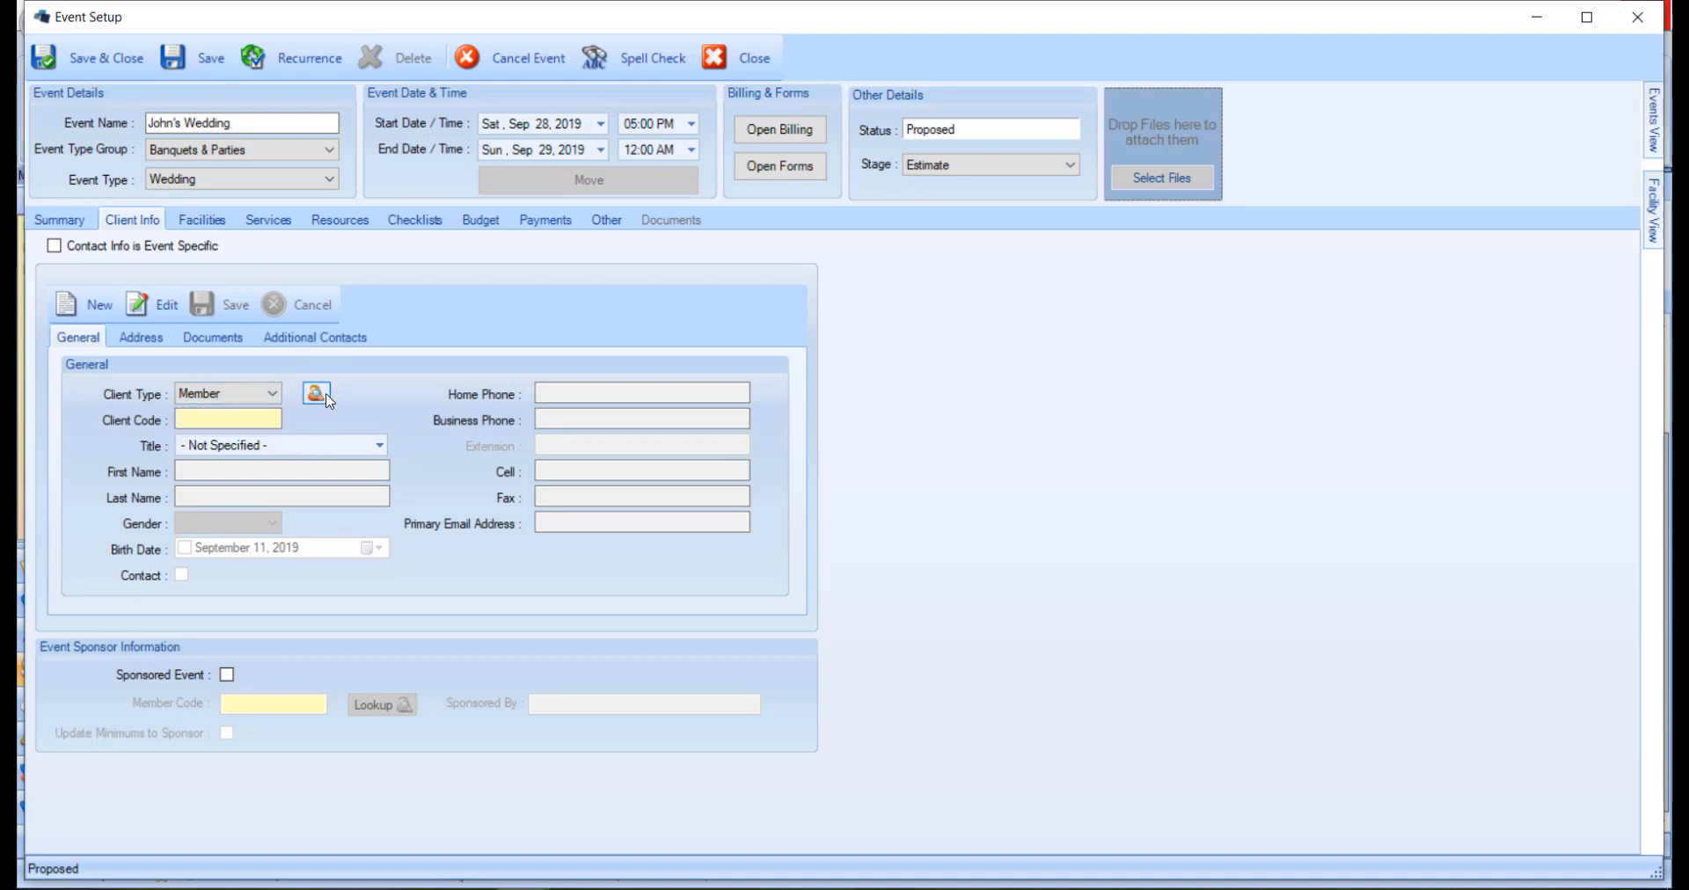
click(328, 401)
text(j)
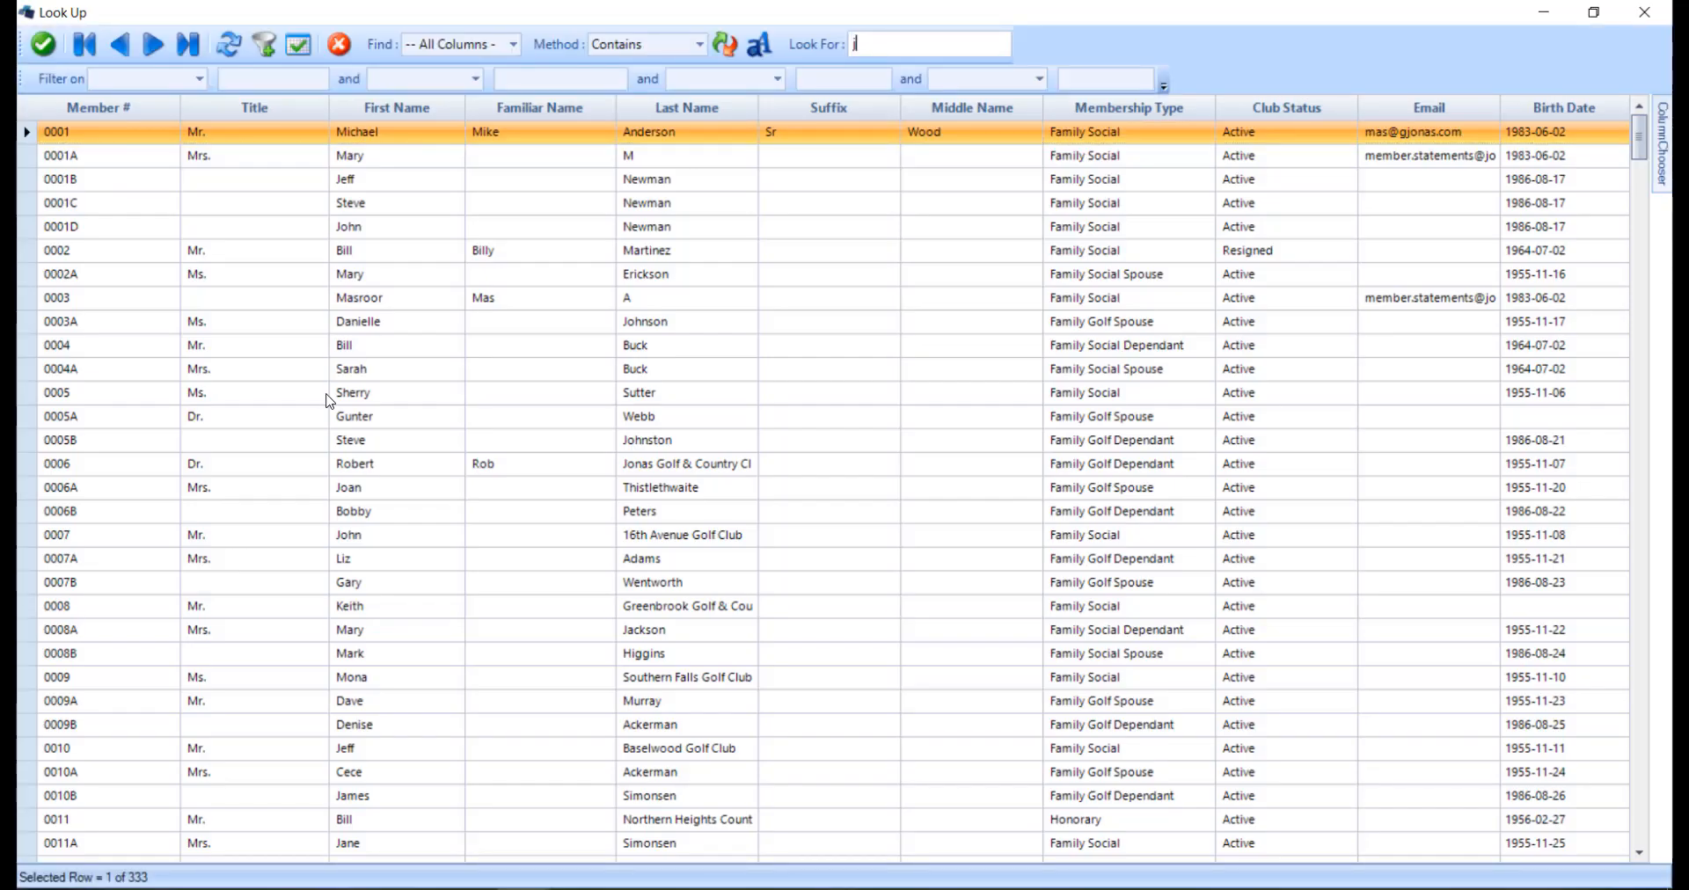
text(ohn)
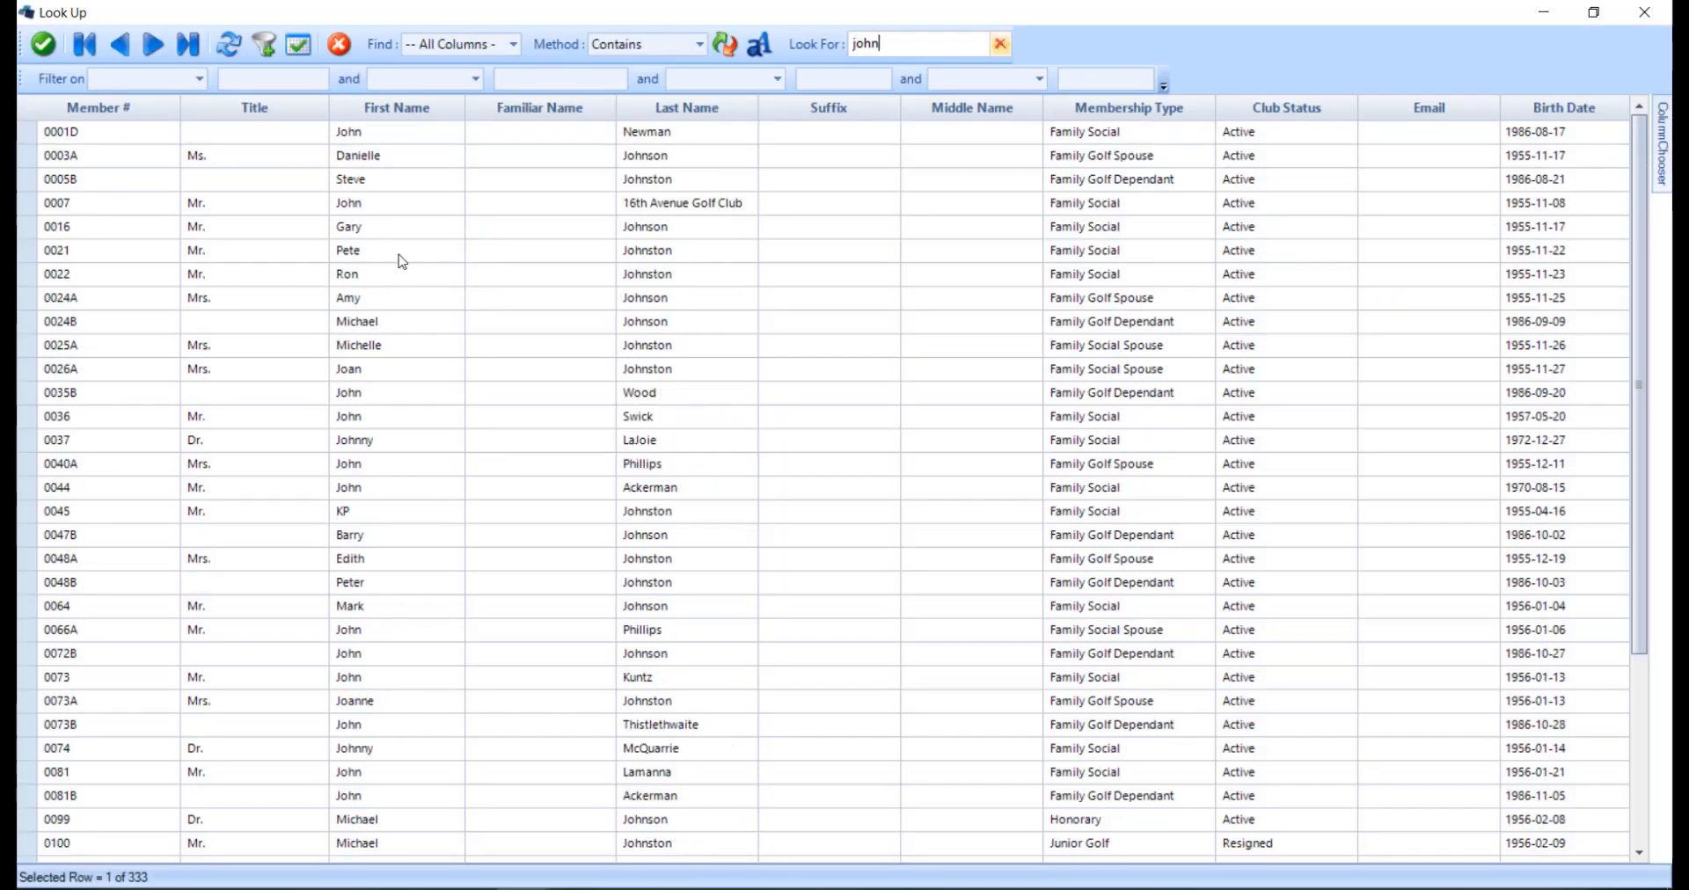
click(394, 139)
double_click(396, 139)
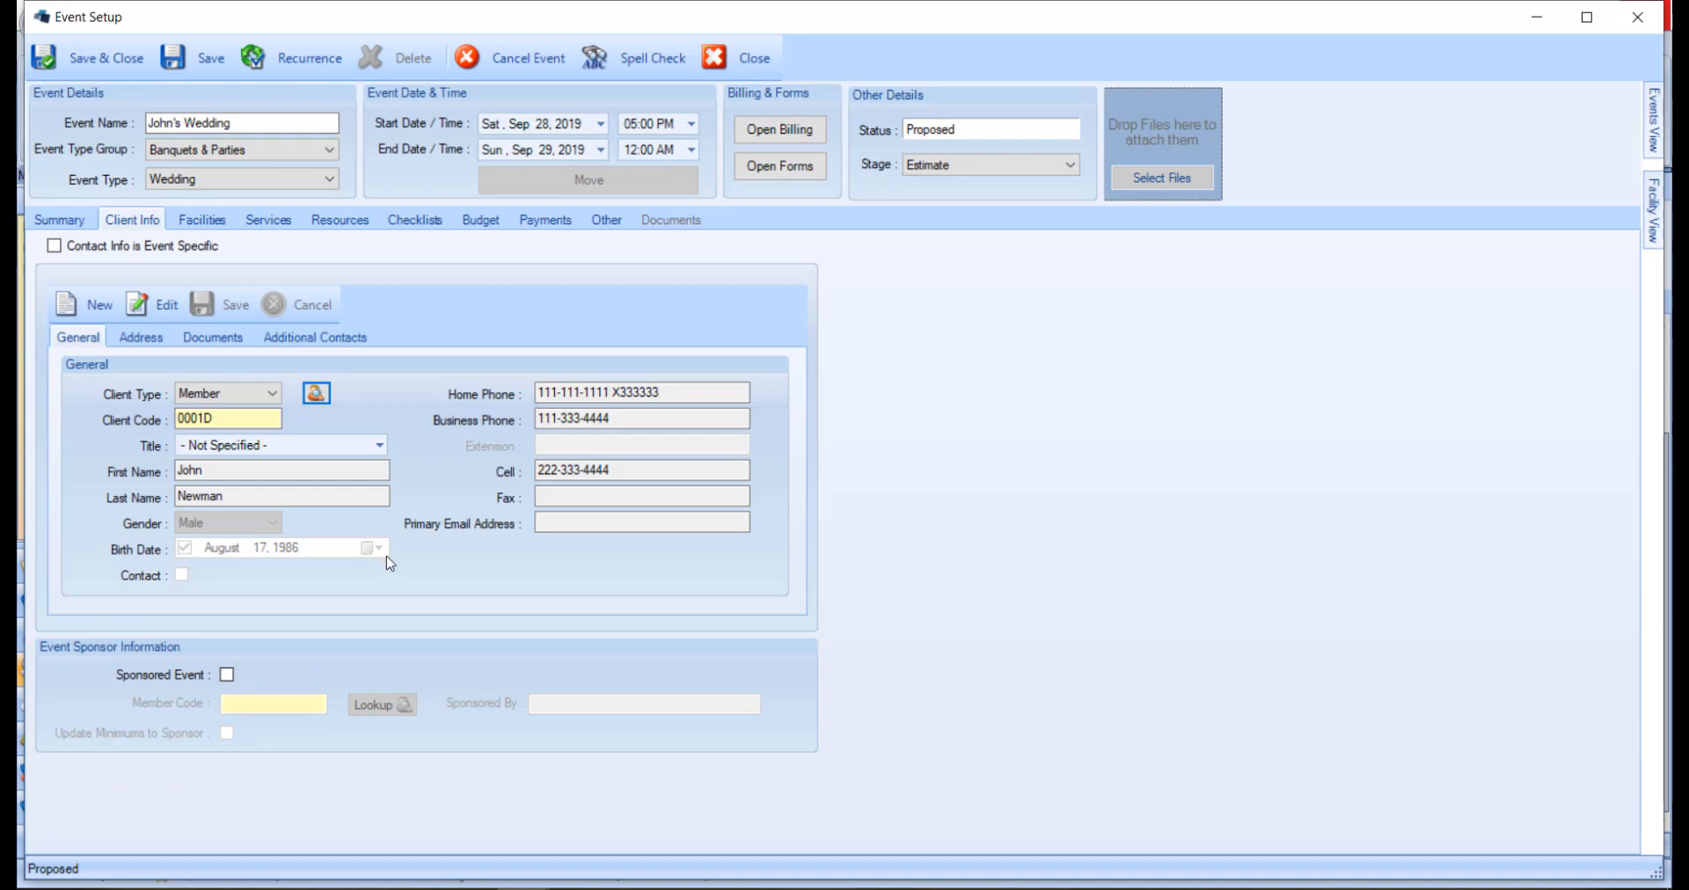
click(369, 344)
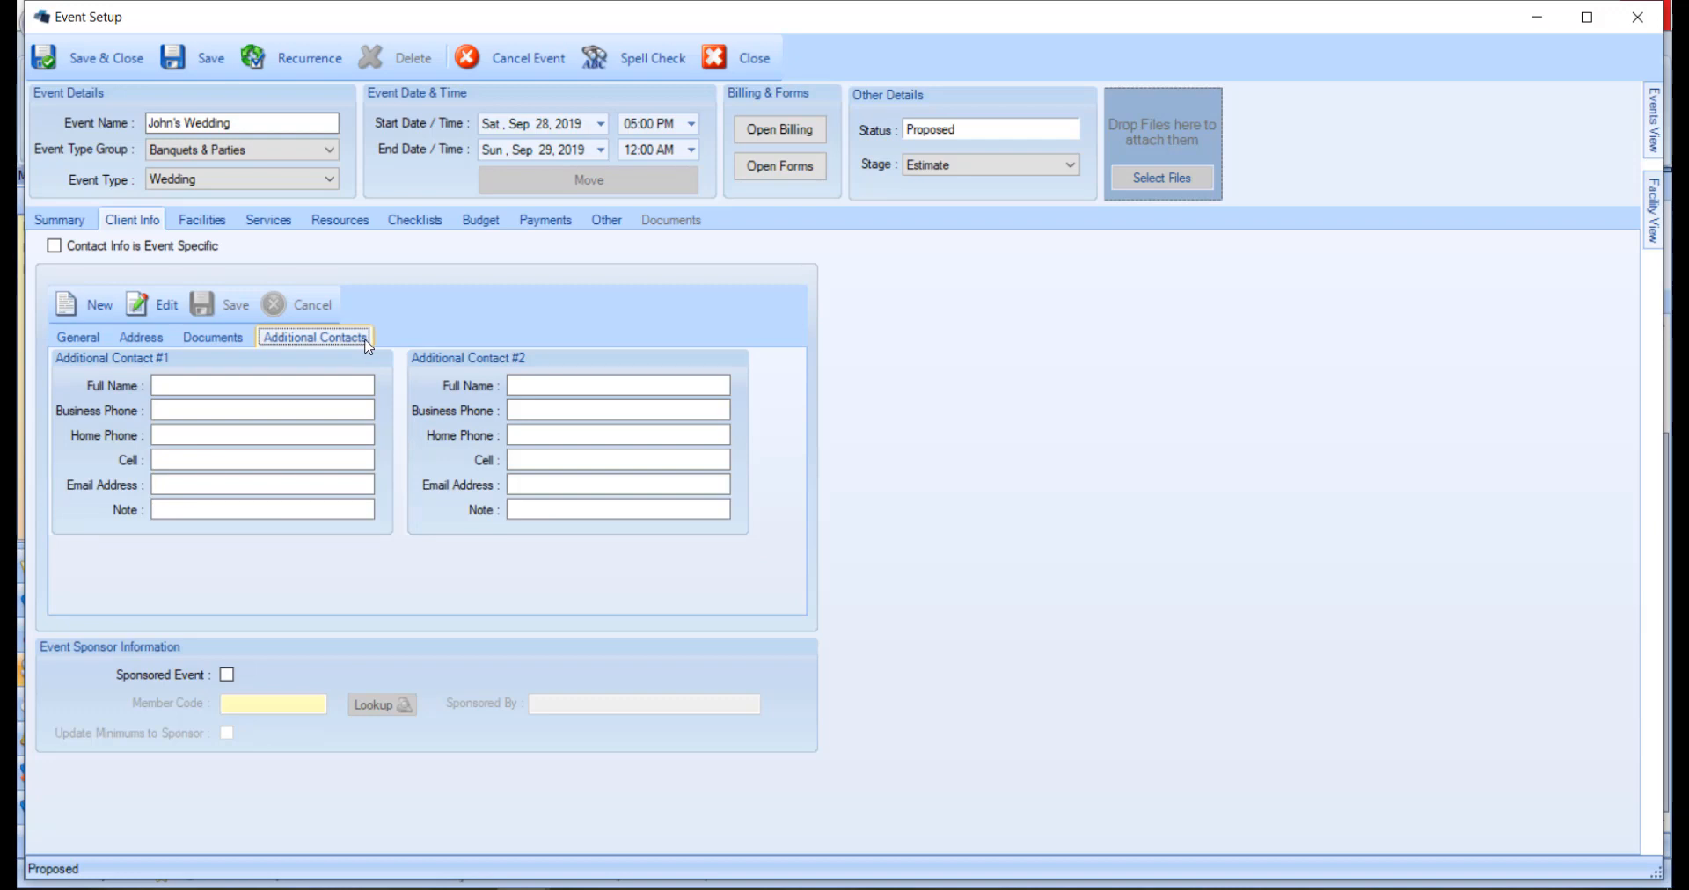
click(182, 70)
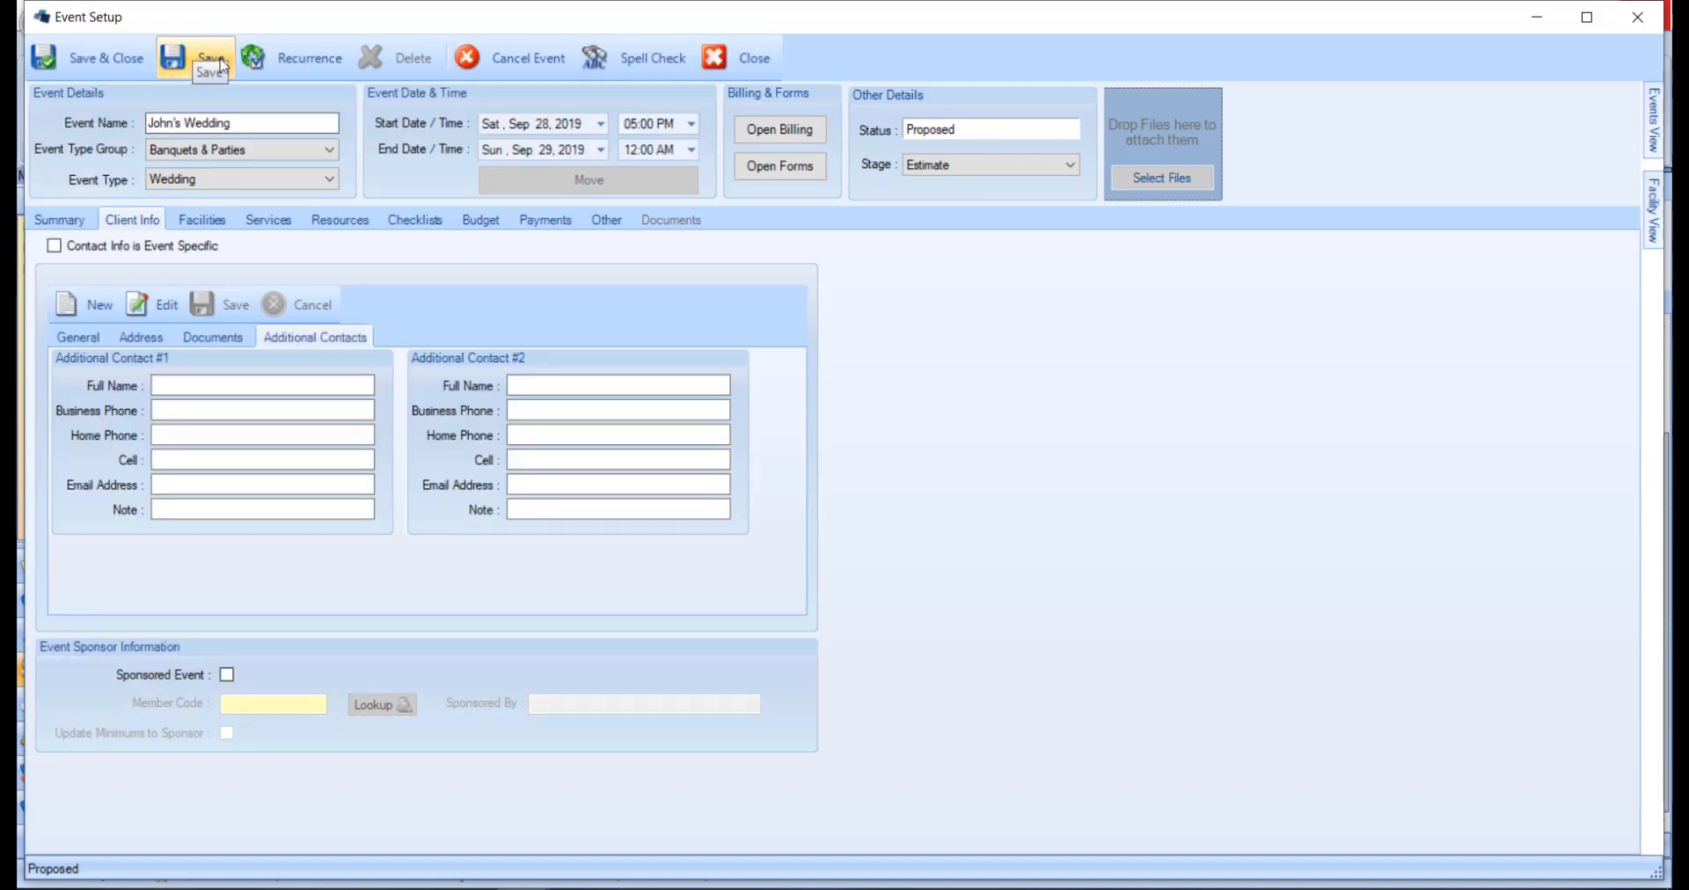
- Set the seating style of the event's Ballroom facility to Reception
click(223, 231)
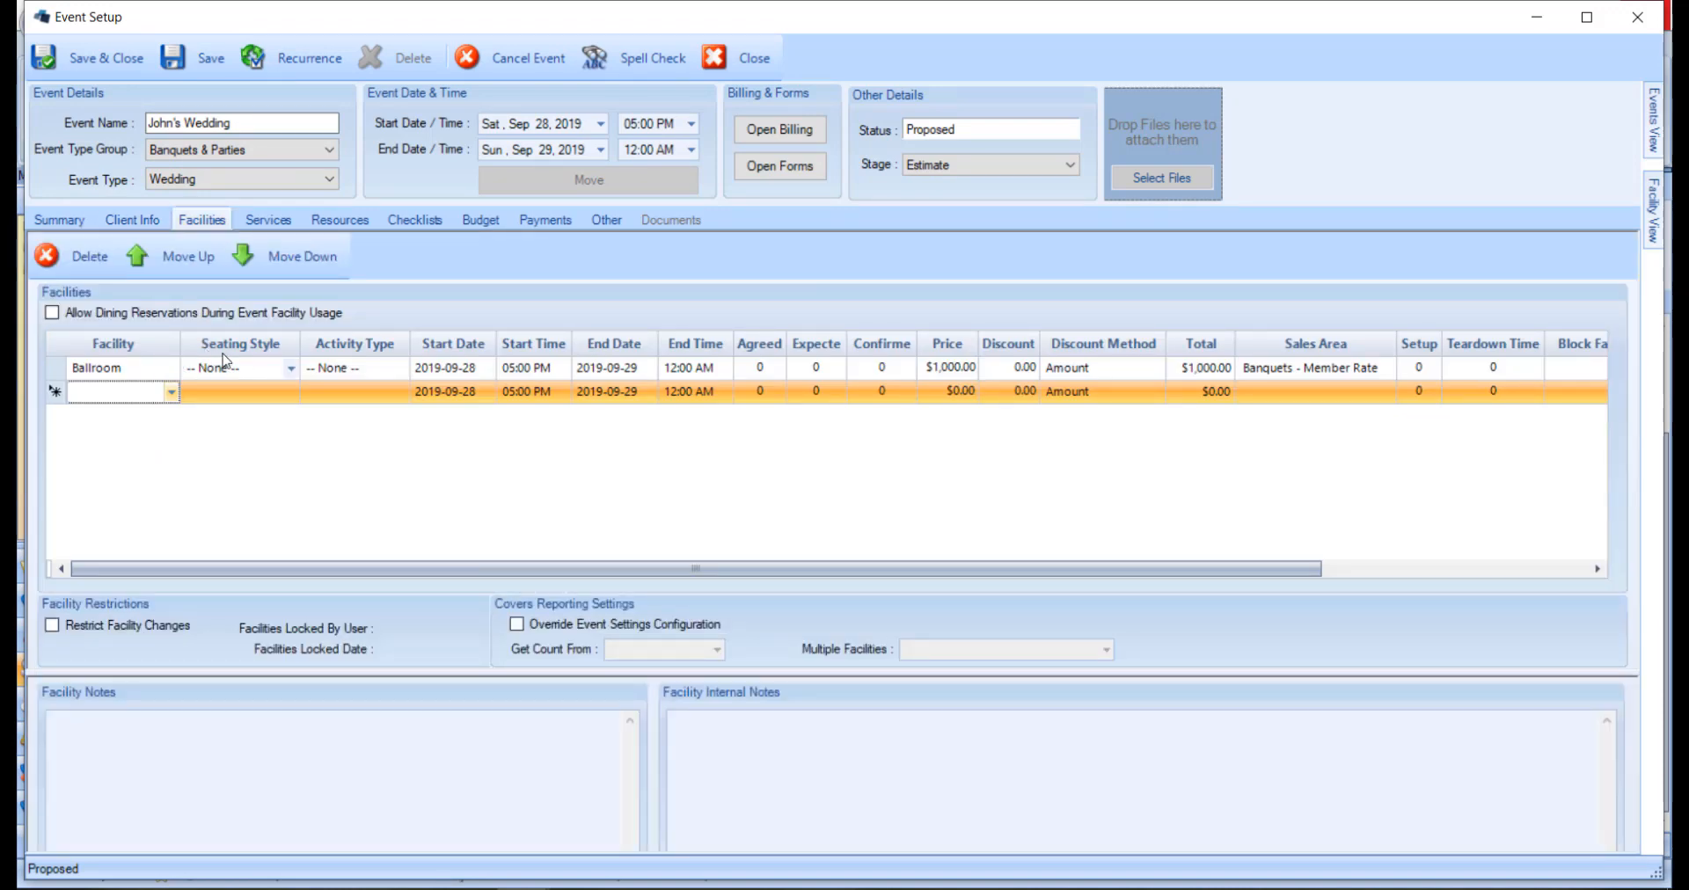
click(292, 370)
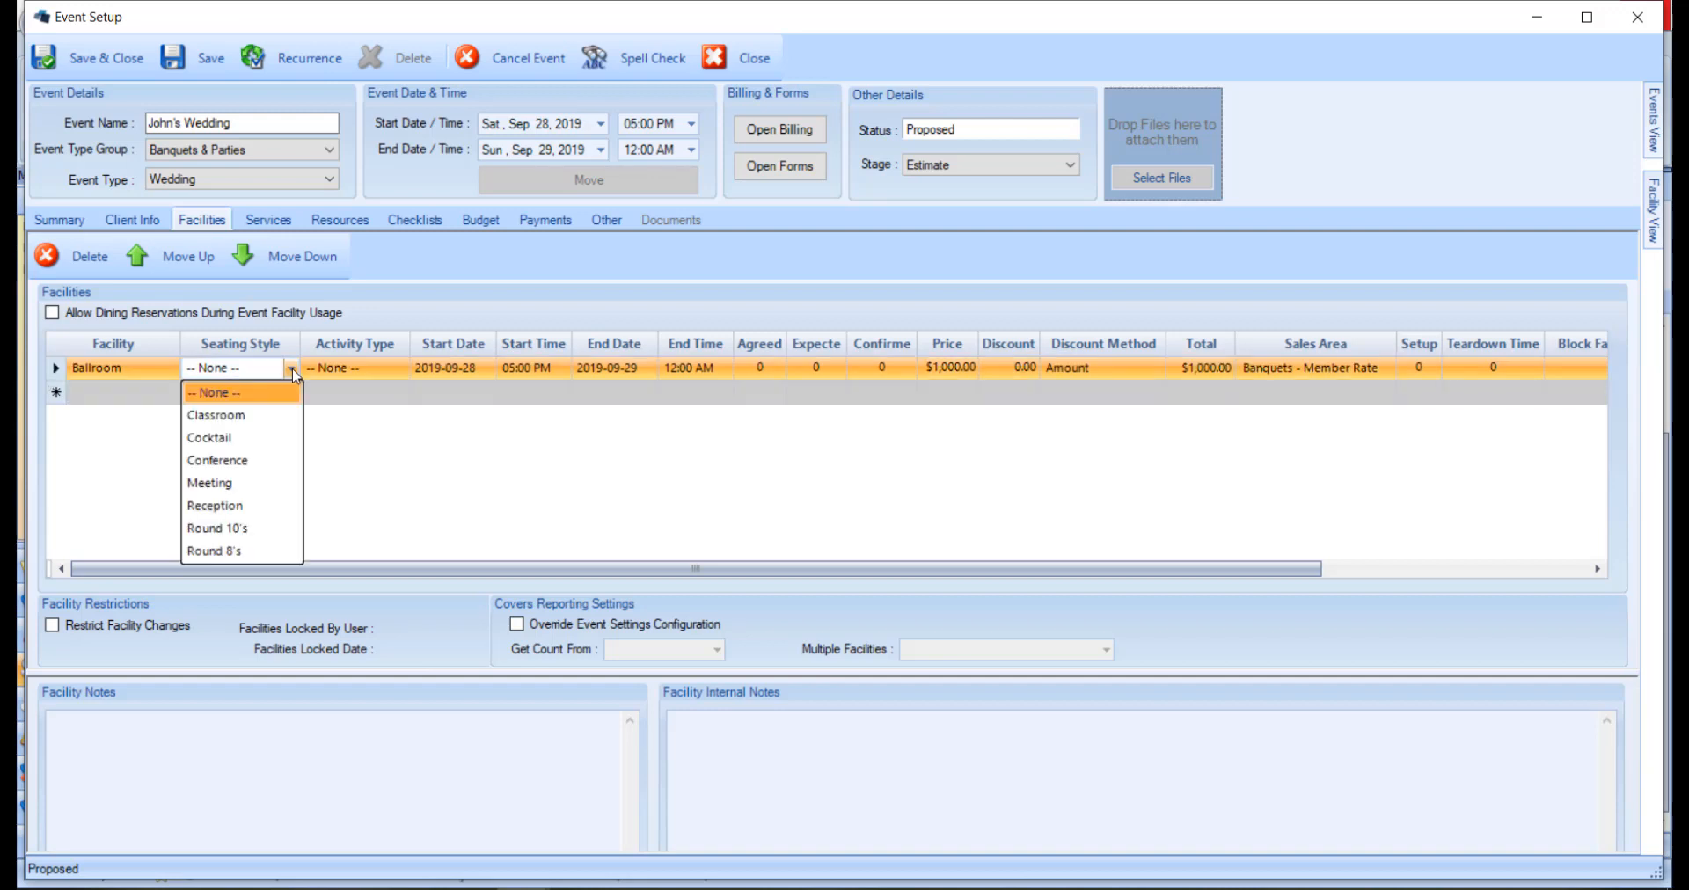
click(234, 506)
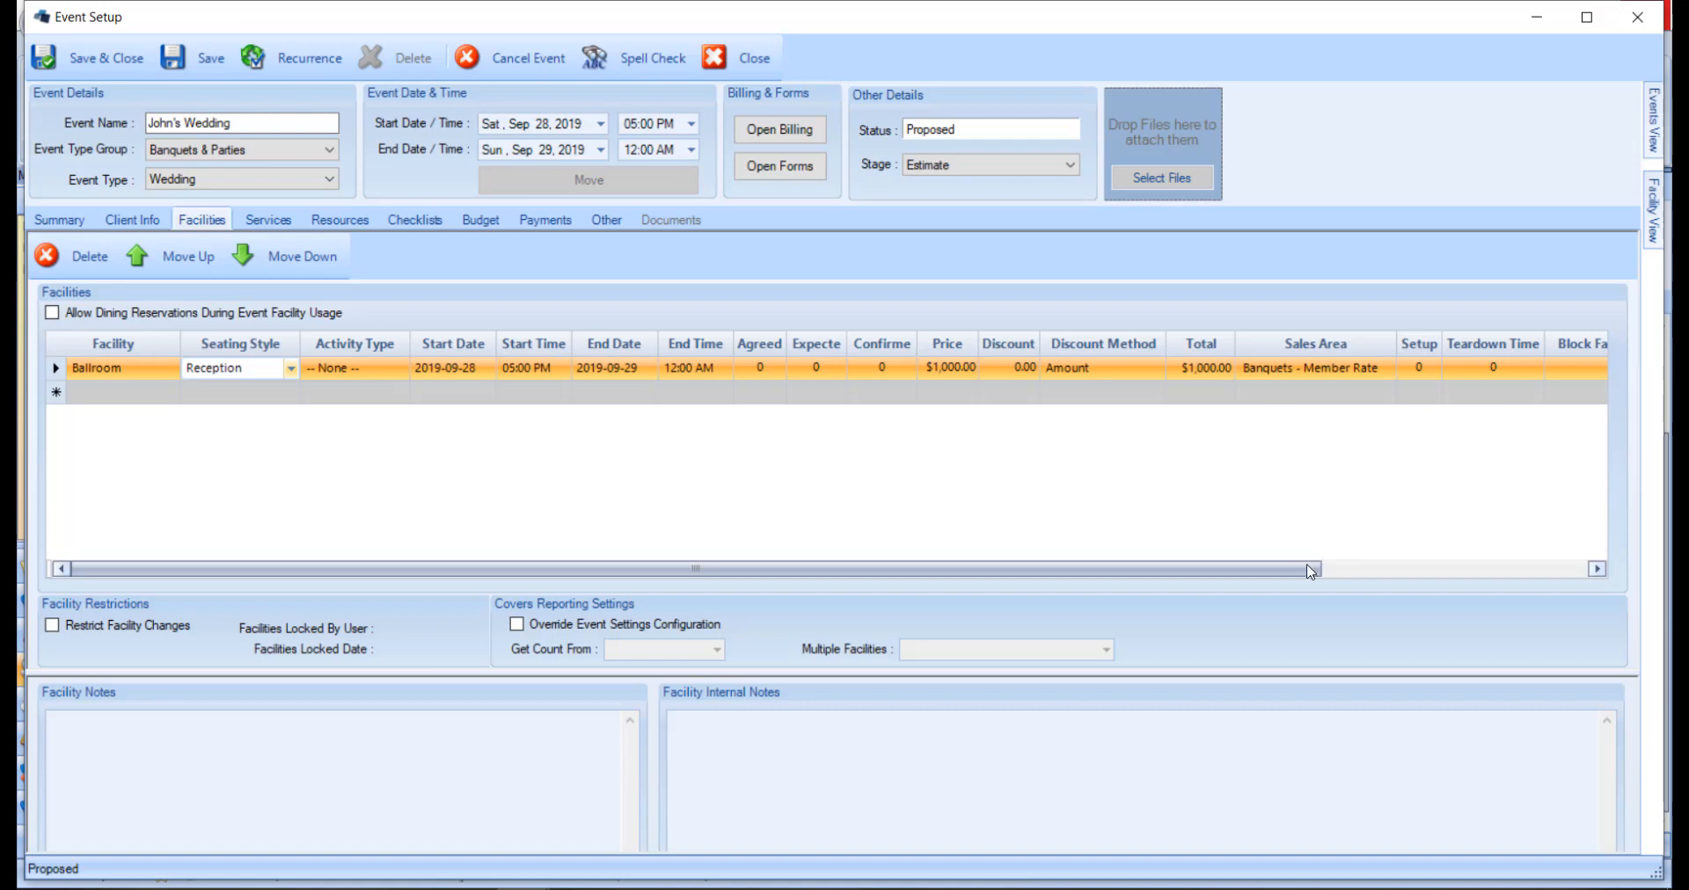
- Check the Ballroom's available event layouts, close the layout window, and inspect the facility notes and internal notes fields
drag(1313, 569, 1564, 555)
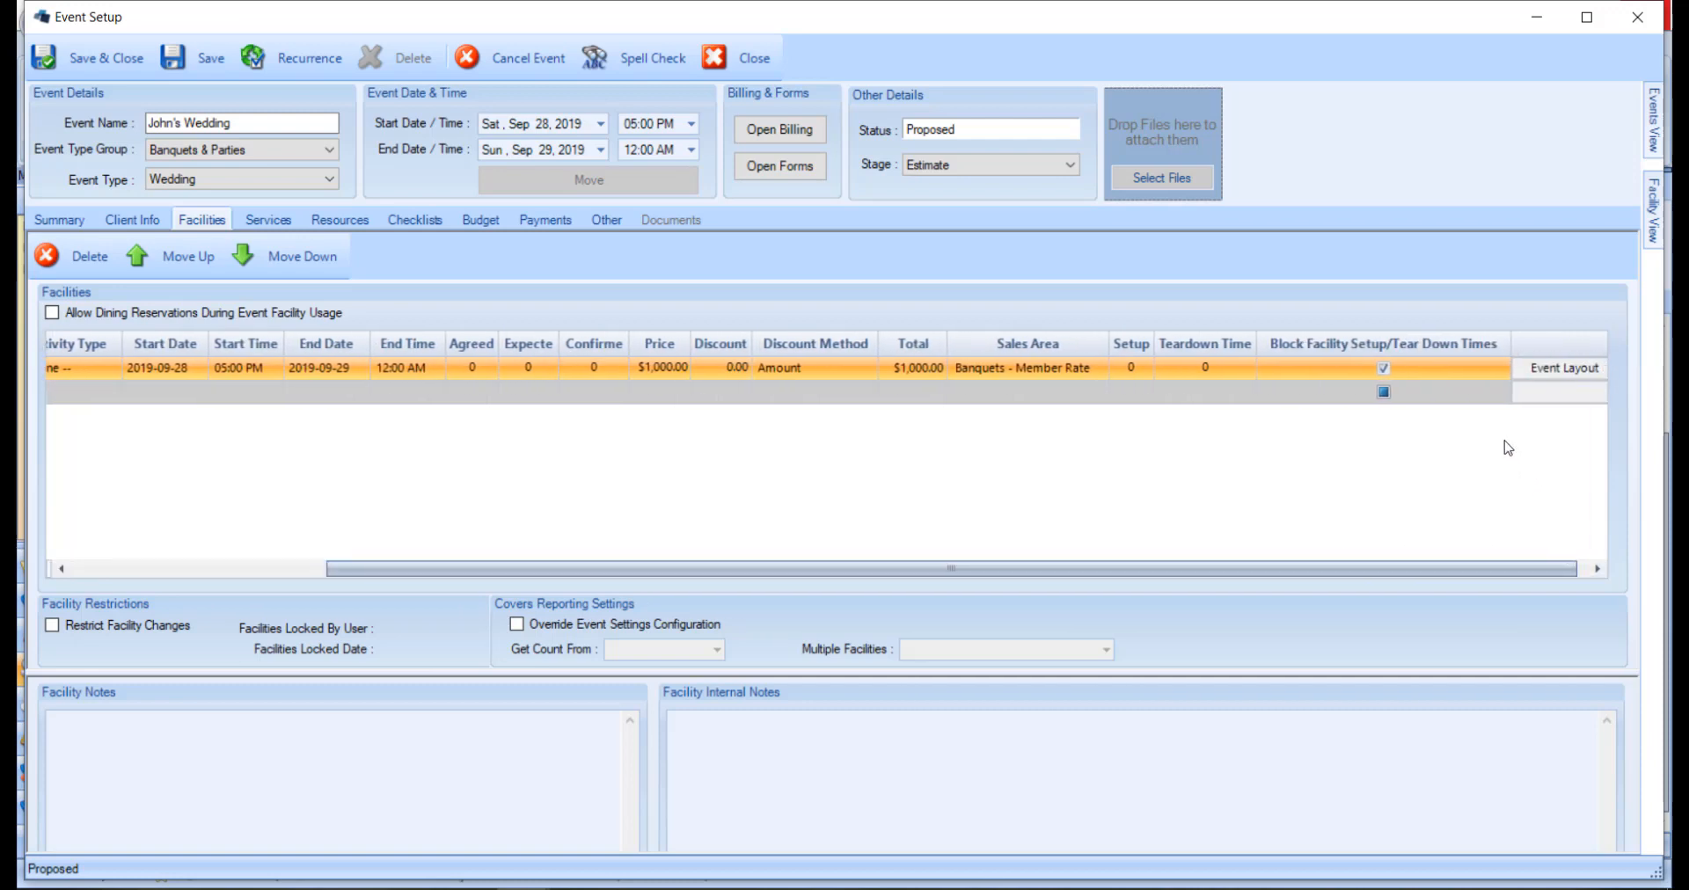
click(1413, 364)
click(1531, 373)
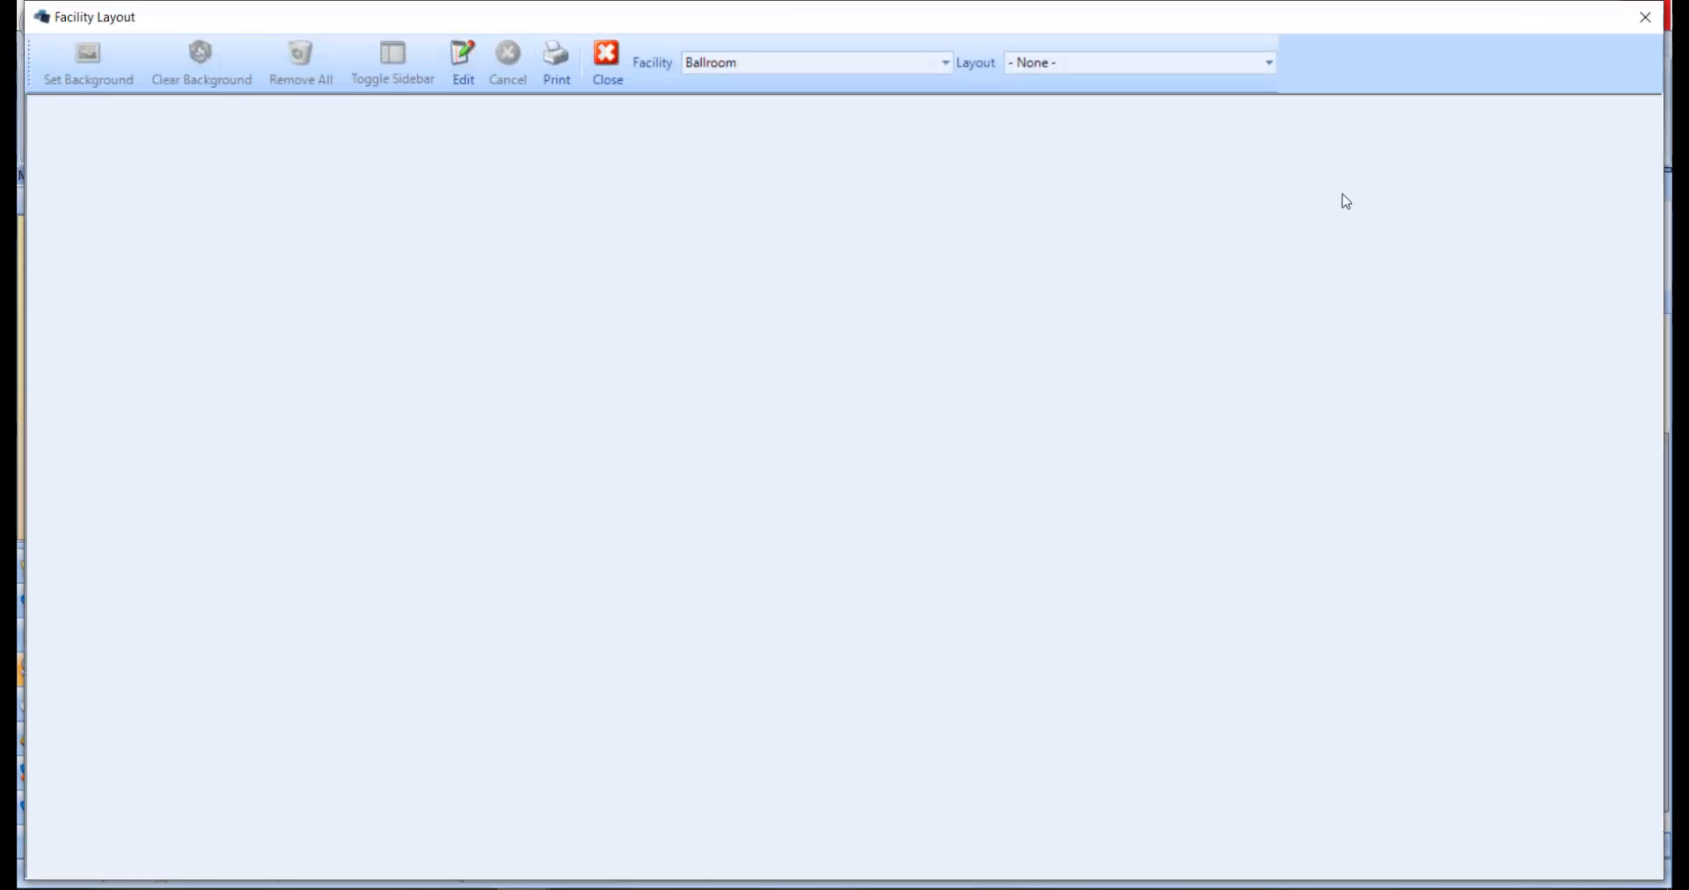
click(1270, 65)
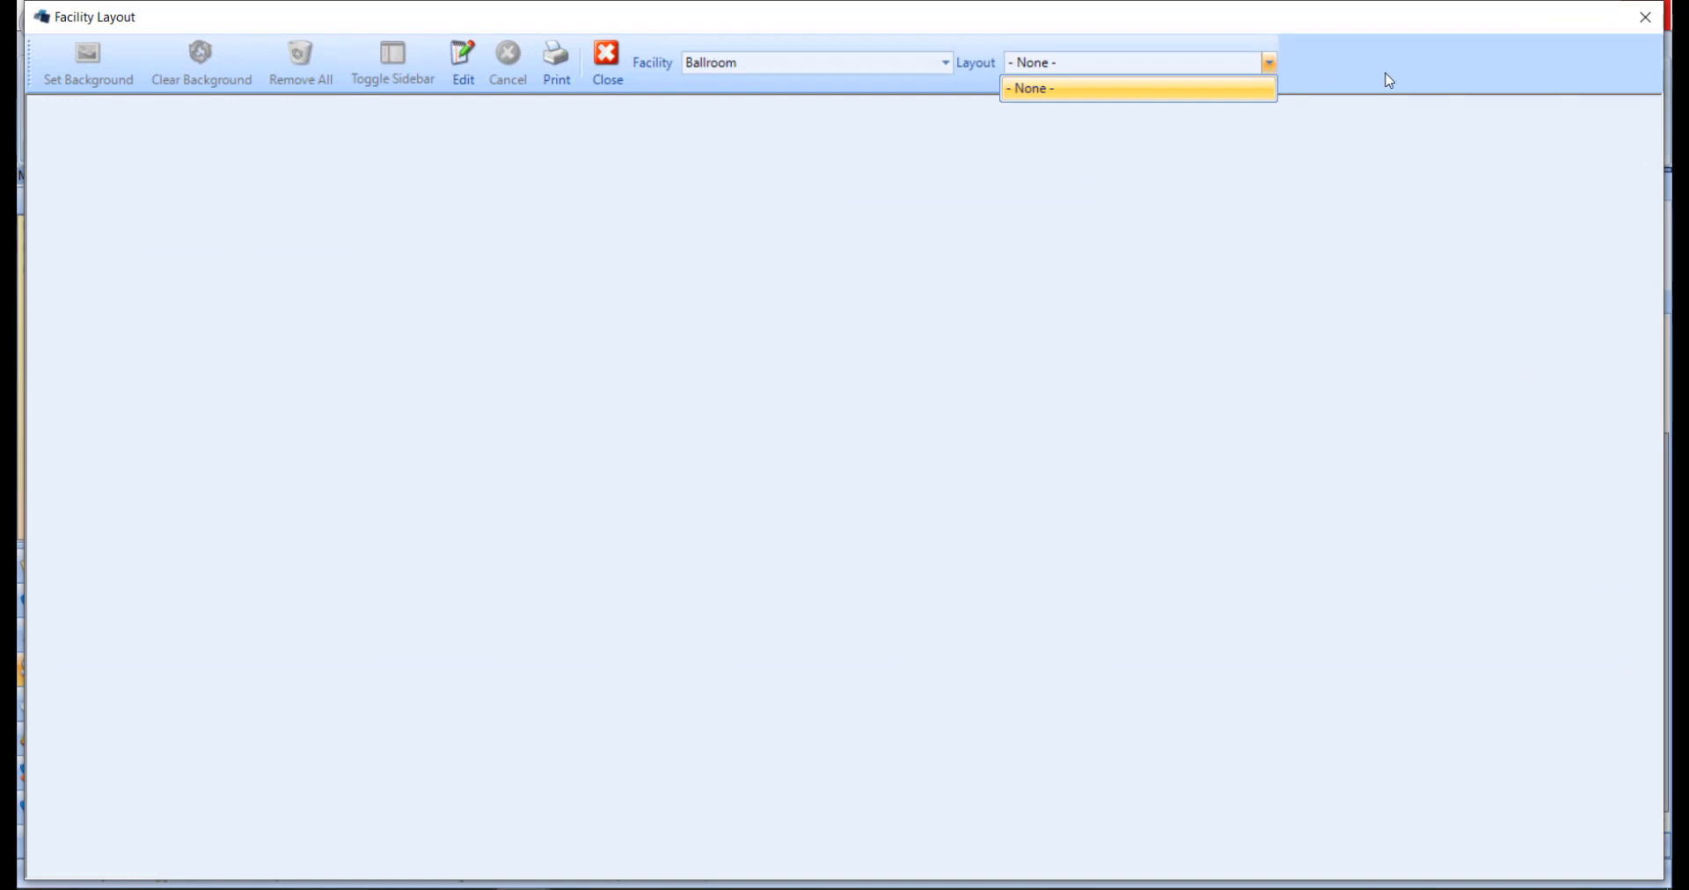
click(1644, 19)
click(1644, 20)
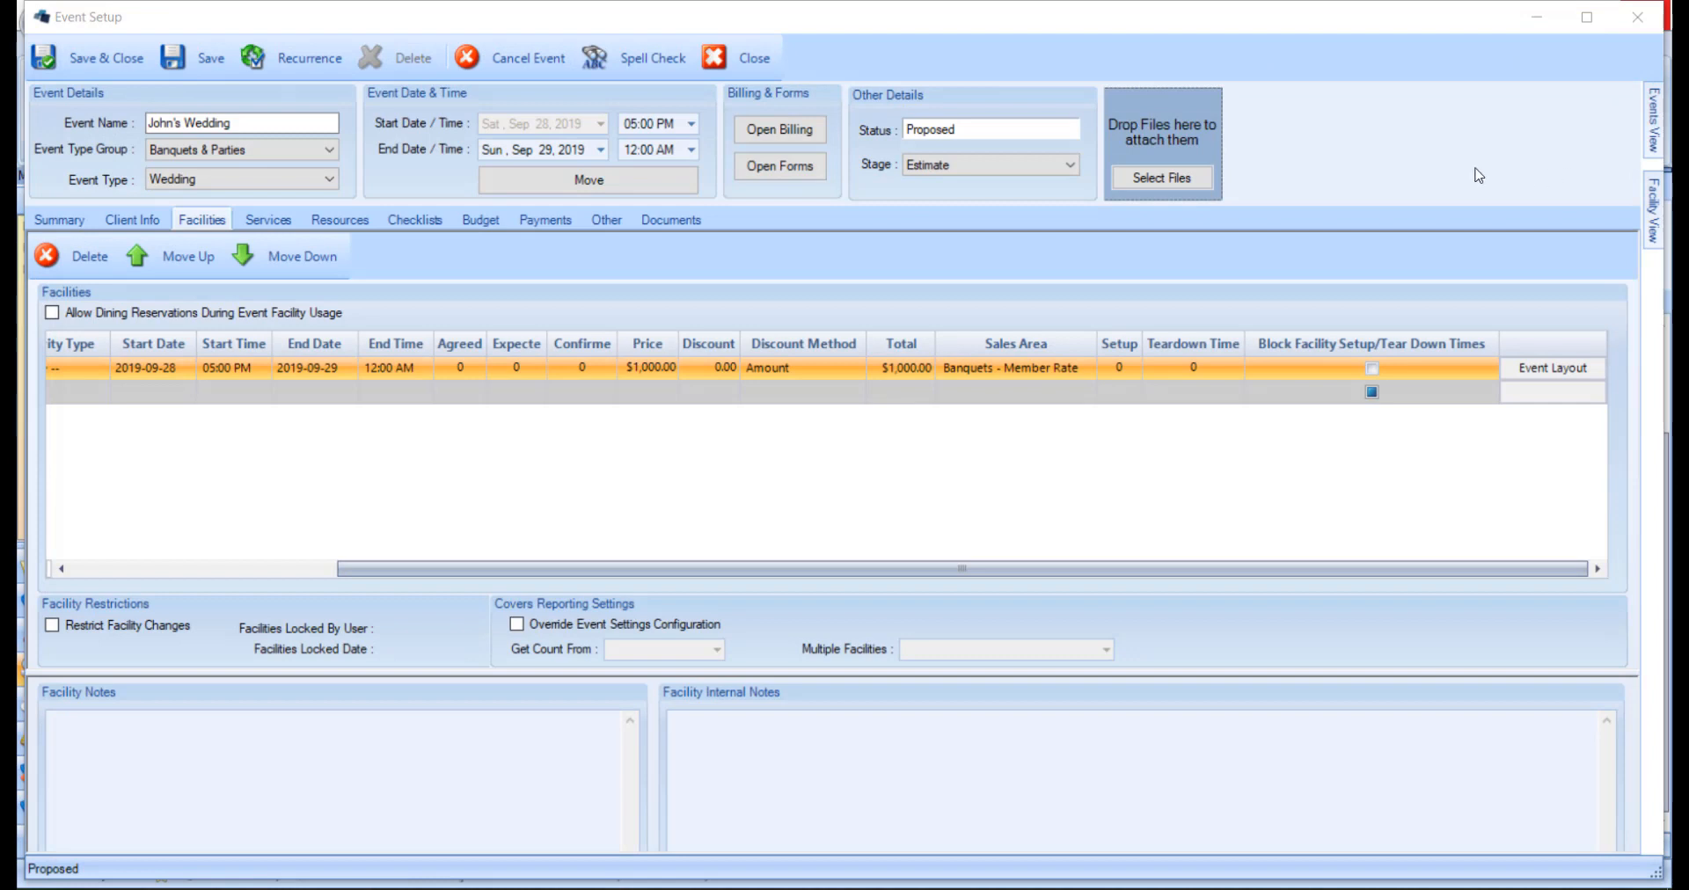
click(516, 716)
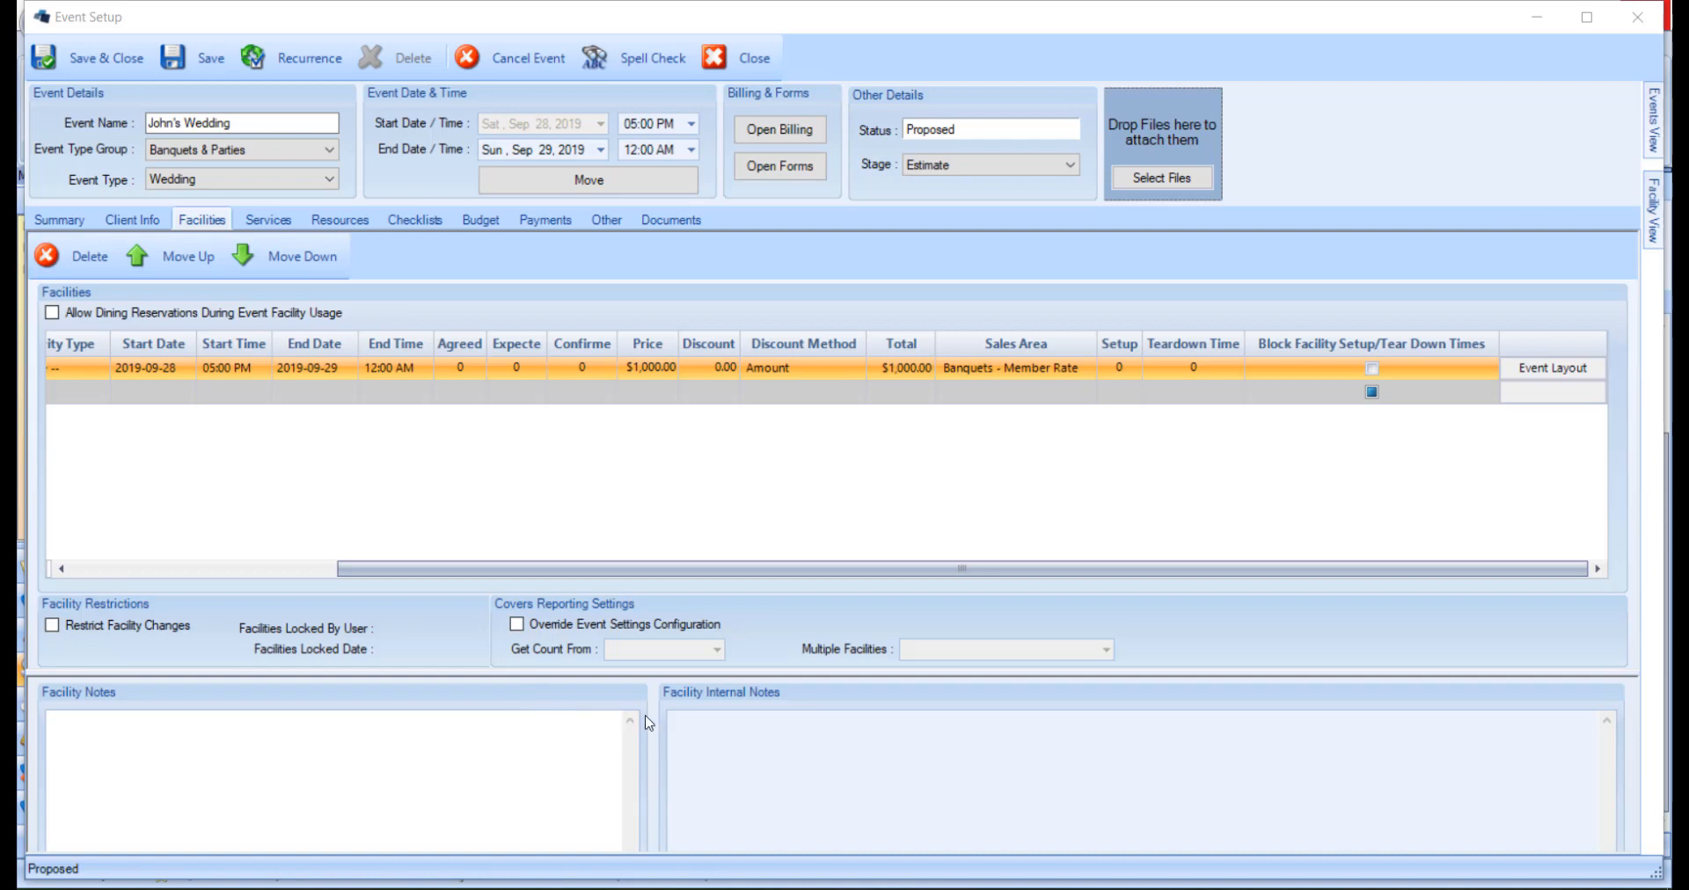
click(674, 731)
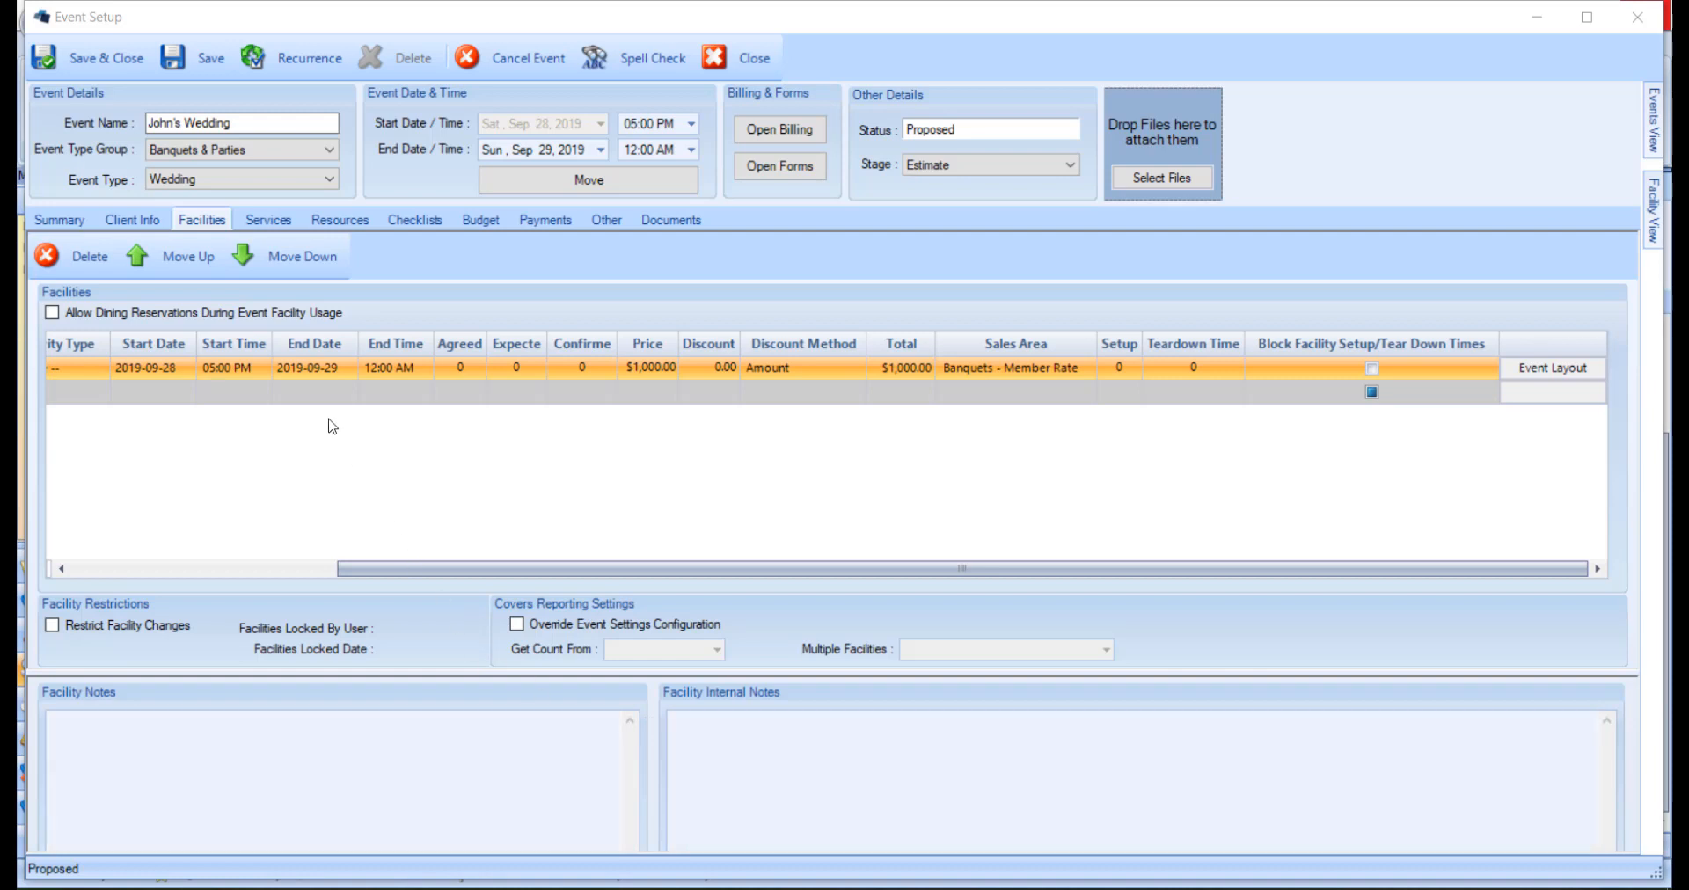
- Add a Dinner Buffet service for the Ballroom to the event's services
click(266, 230)
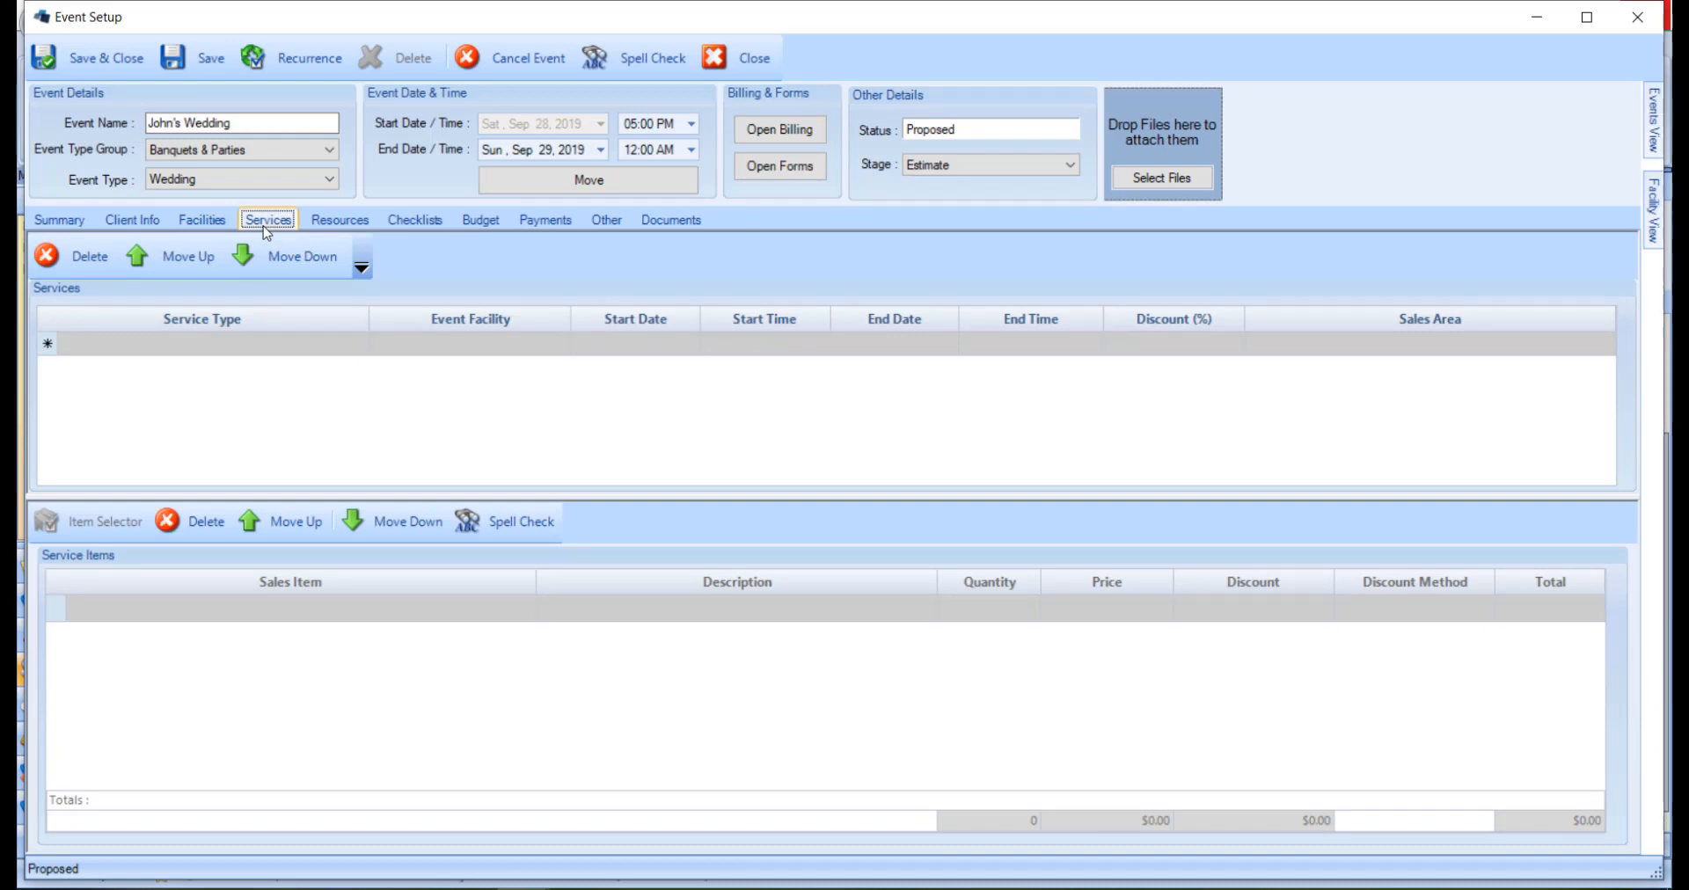
click(361, 344)
click(360, 345)
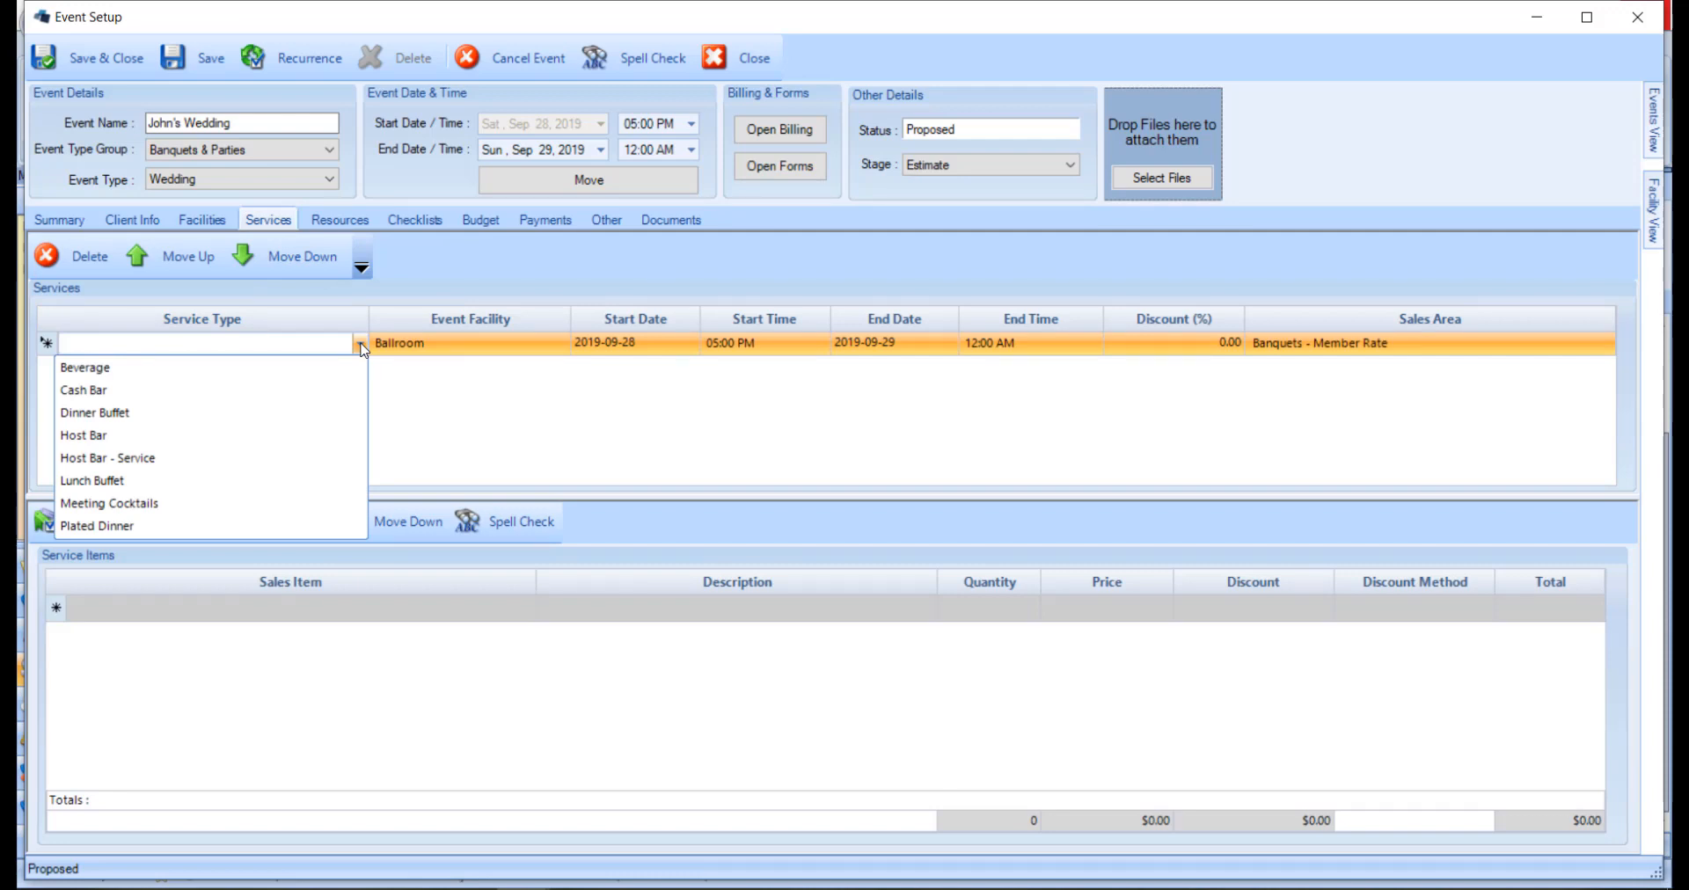
click(337, 412)
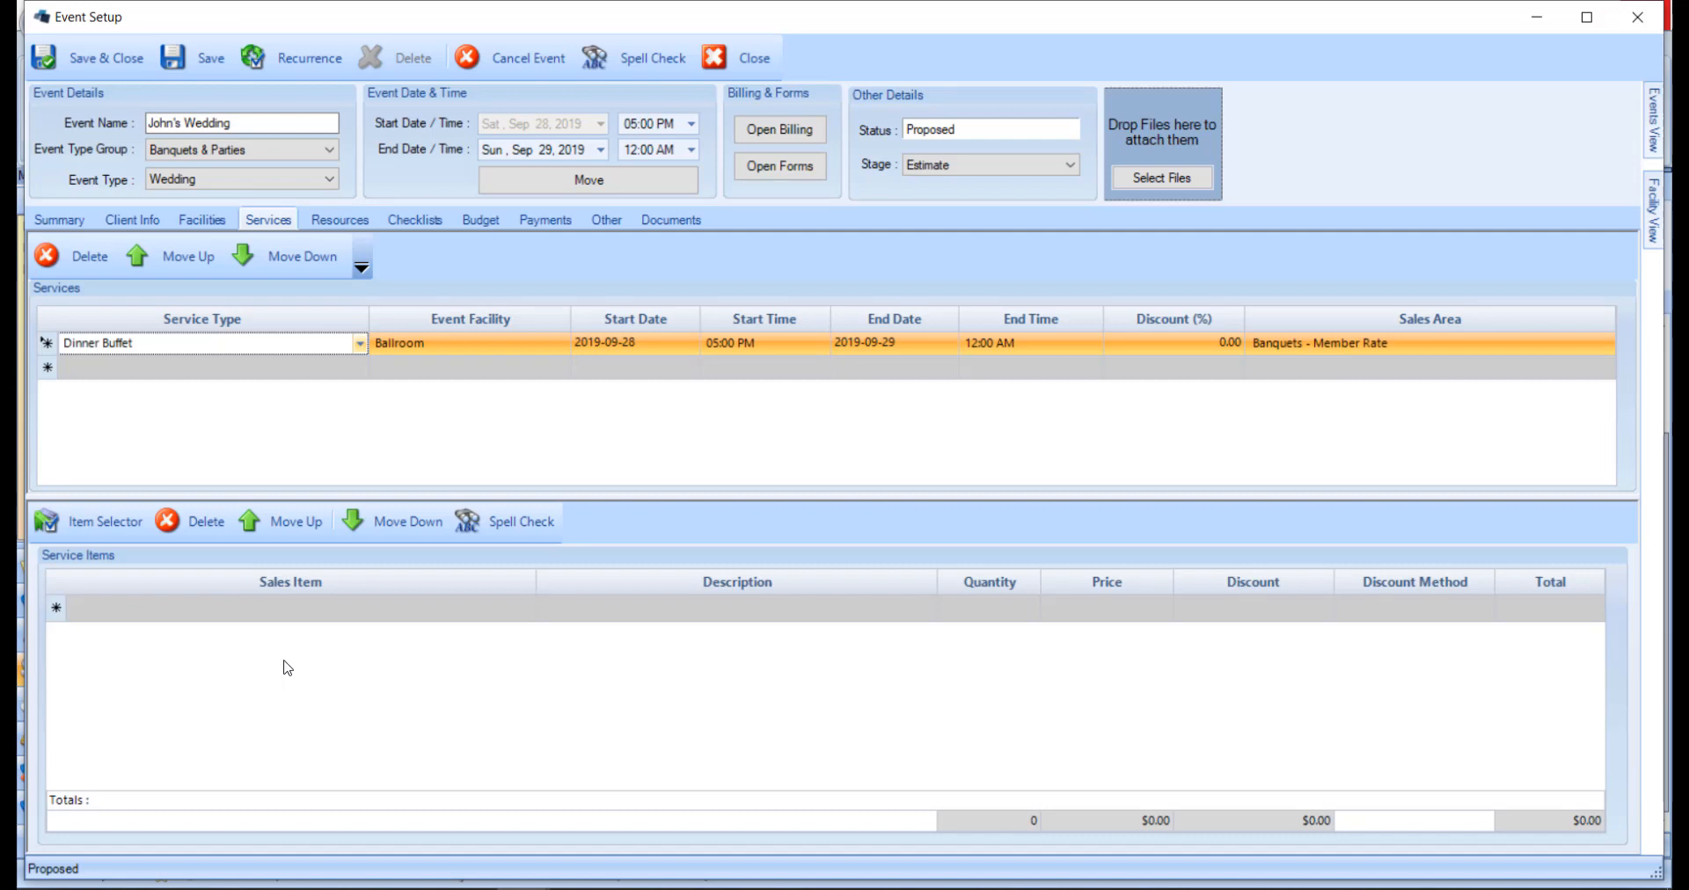
- Search the sales items for "ch" and add SALAD - 0002A - Baby Spinach to the Dinner Buffet's service items
click(468, 608)
click(525, 609)
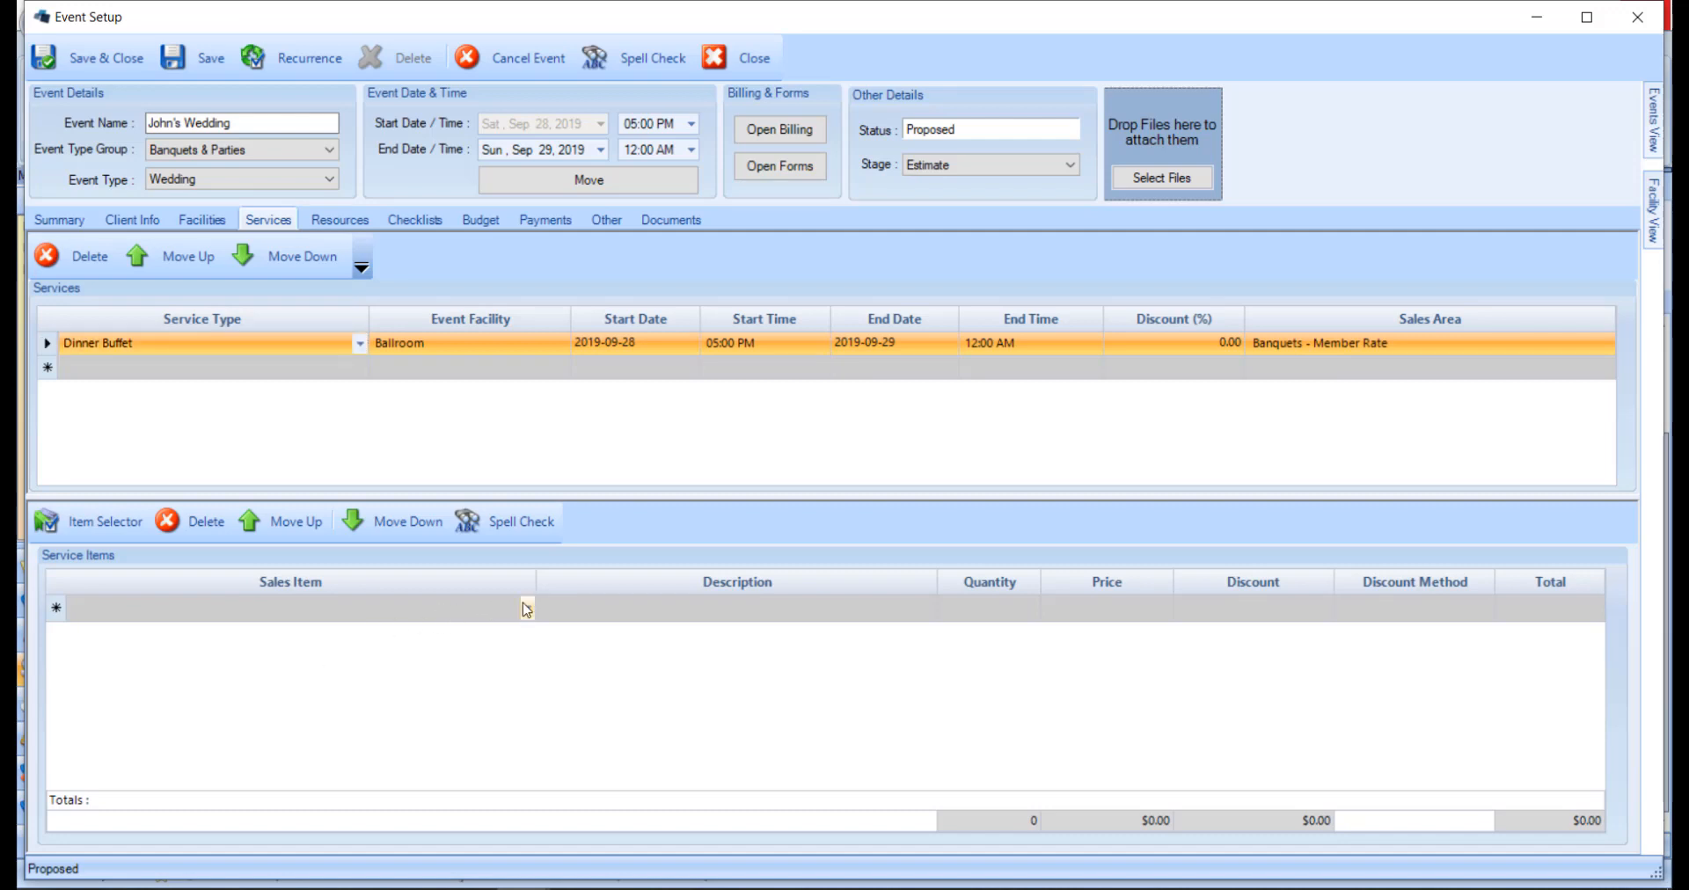
click(526, 609)
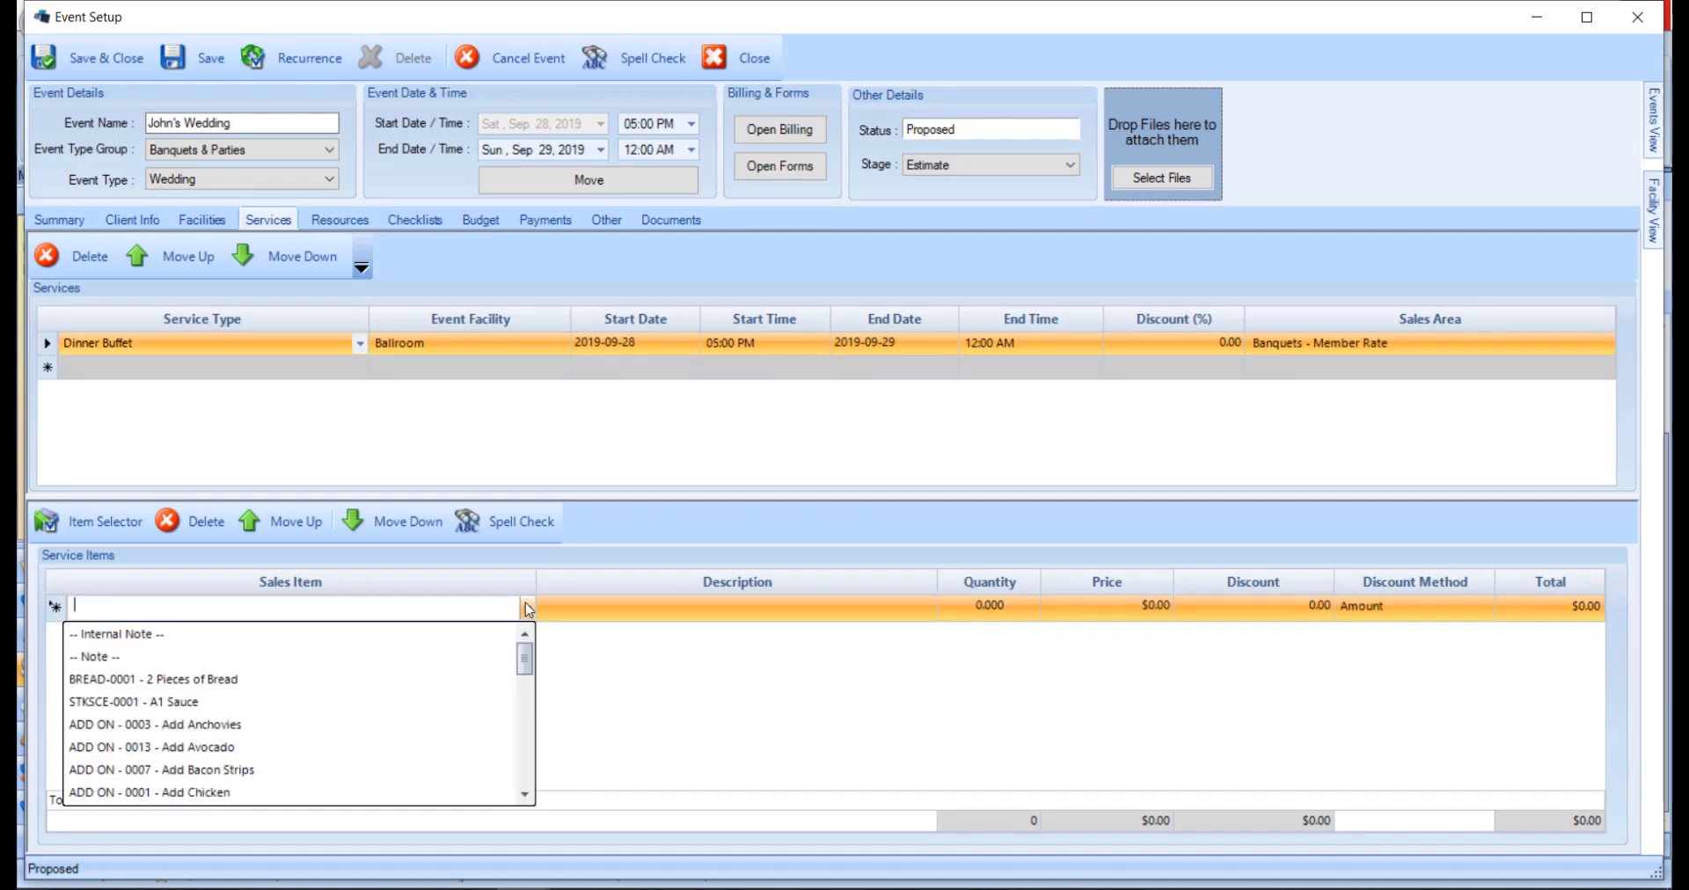
text(ch)
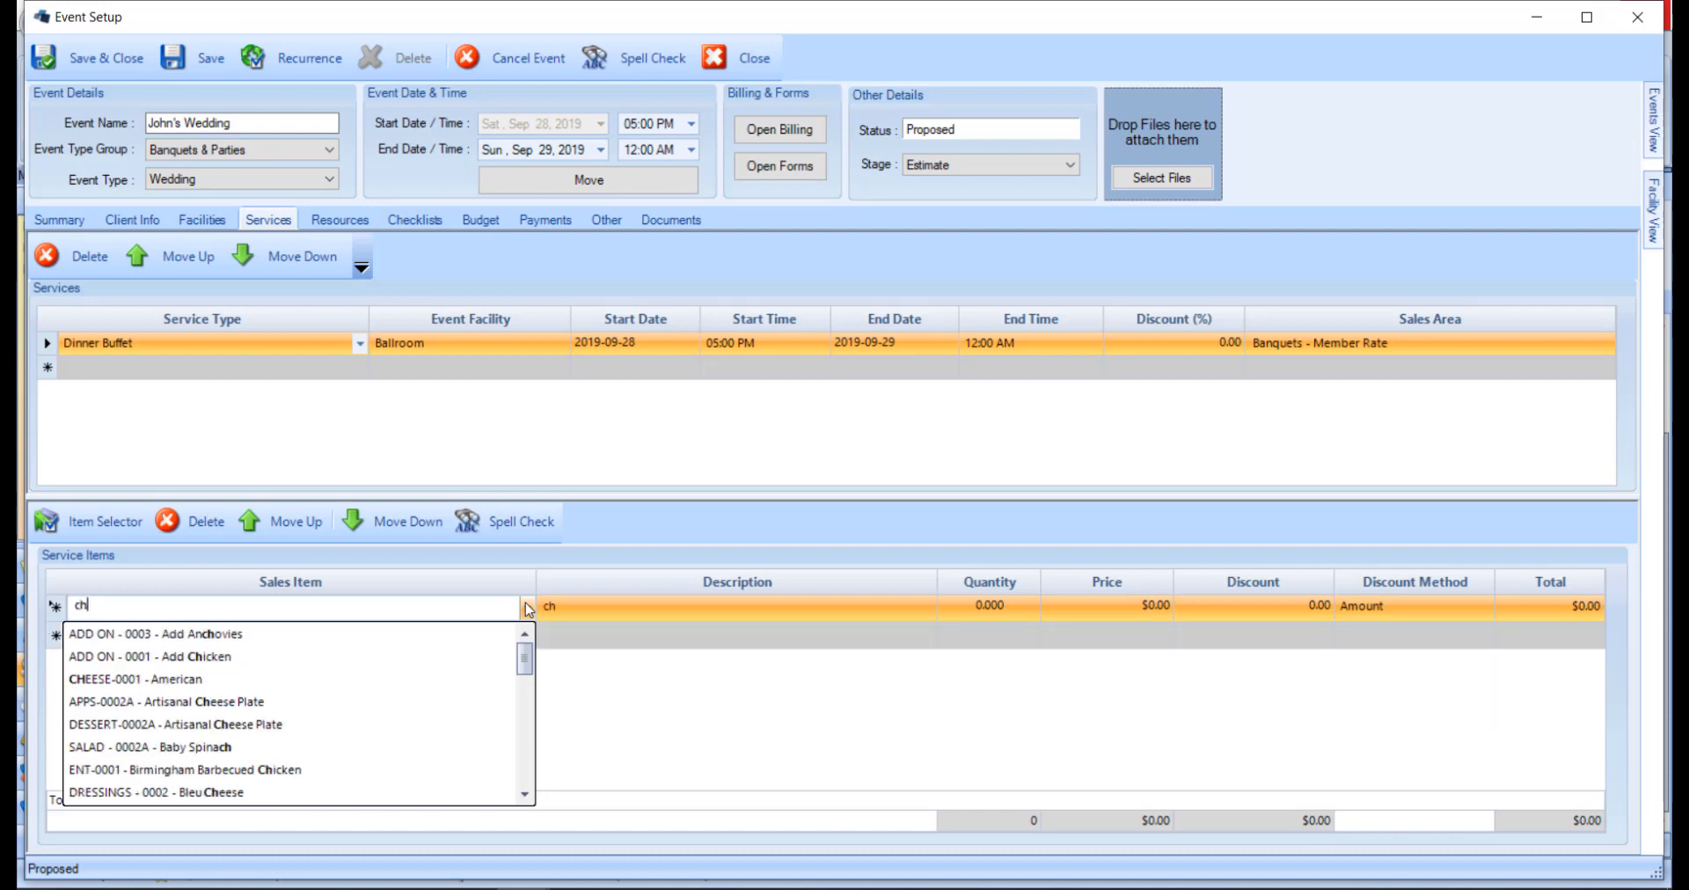
click(353, 748)
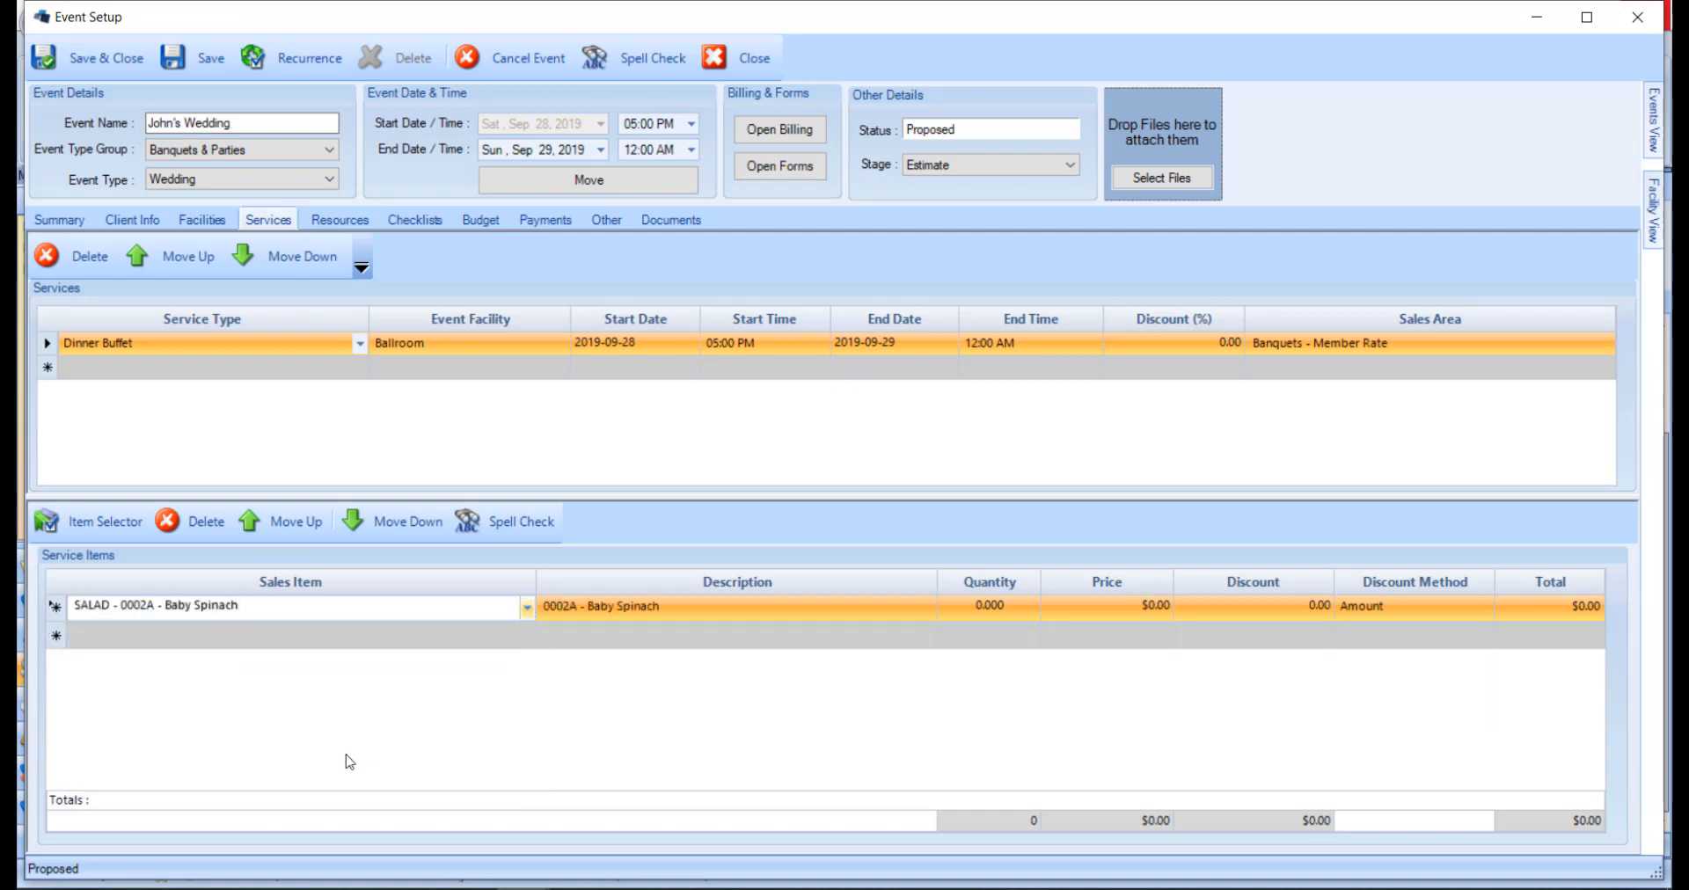
- Use the Item Selector to add the entrees Chicken Provencal, Salmon on Figs and Birmingham Barbecued Chicken to the Dinner Buffet, and save the selection
click(120, 525)
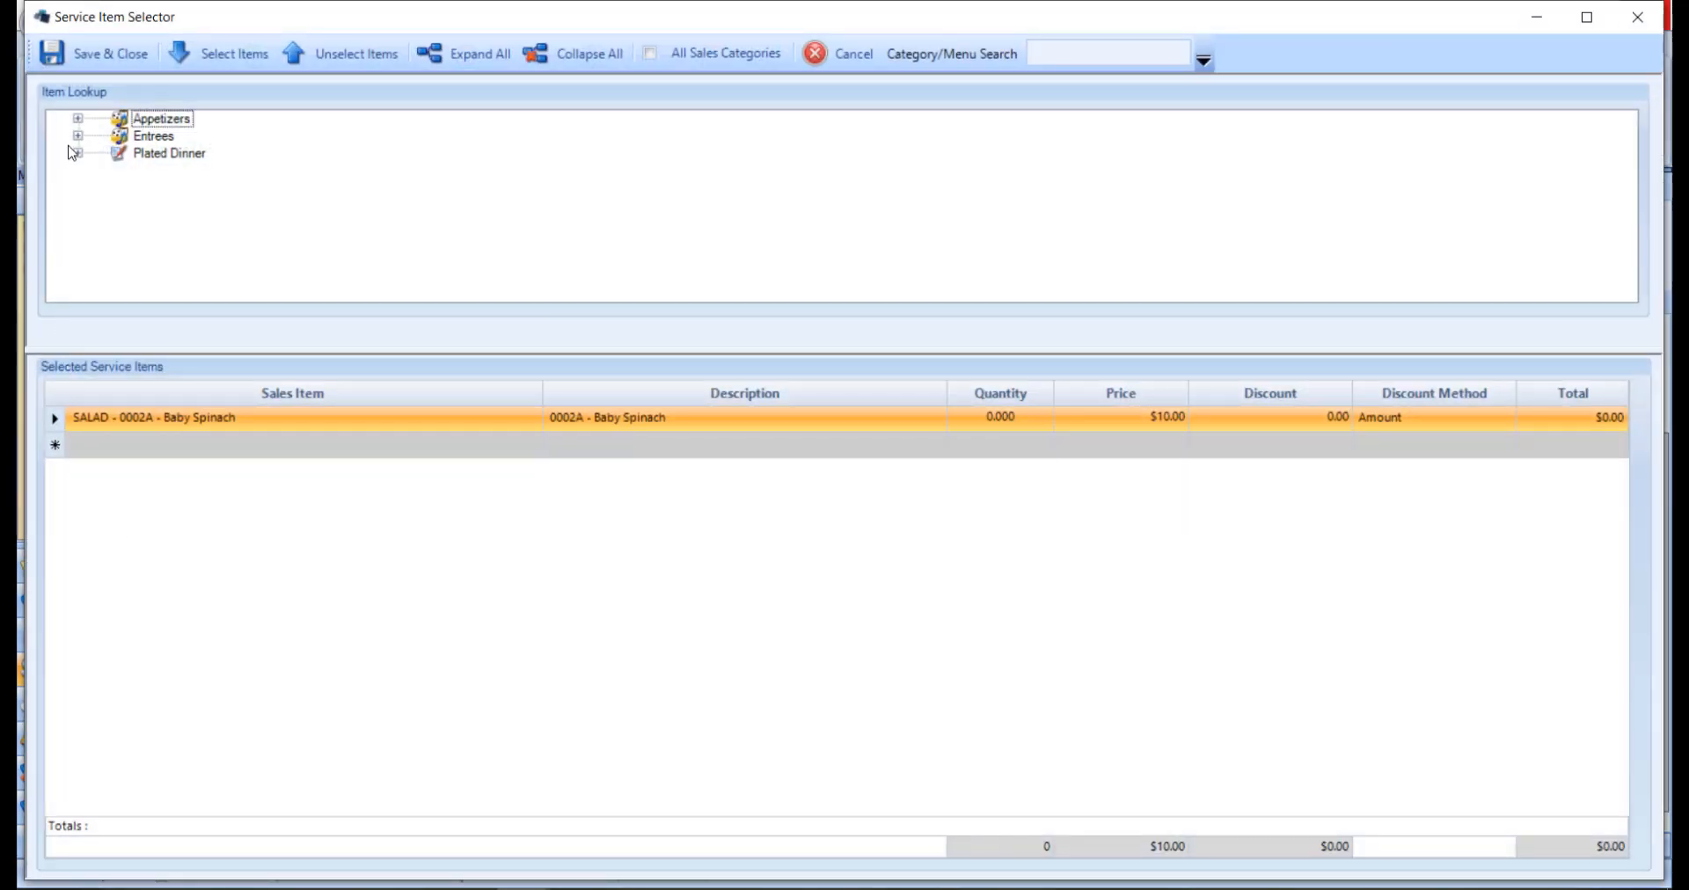
click(77, 136)
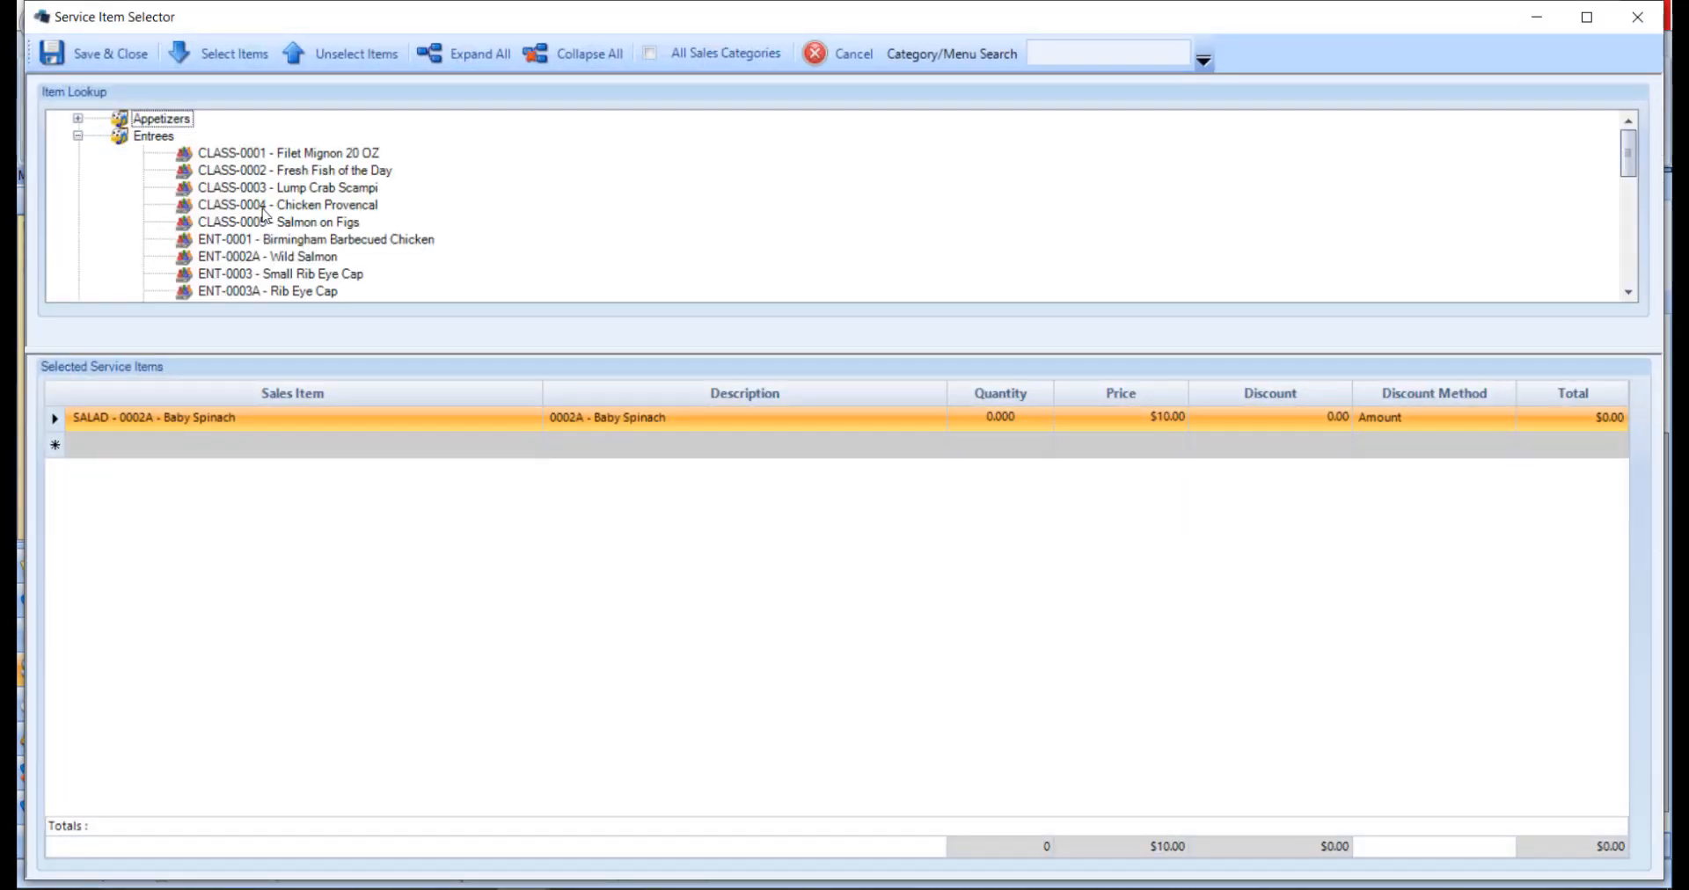
click(265, 207)
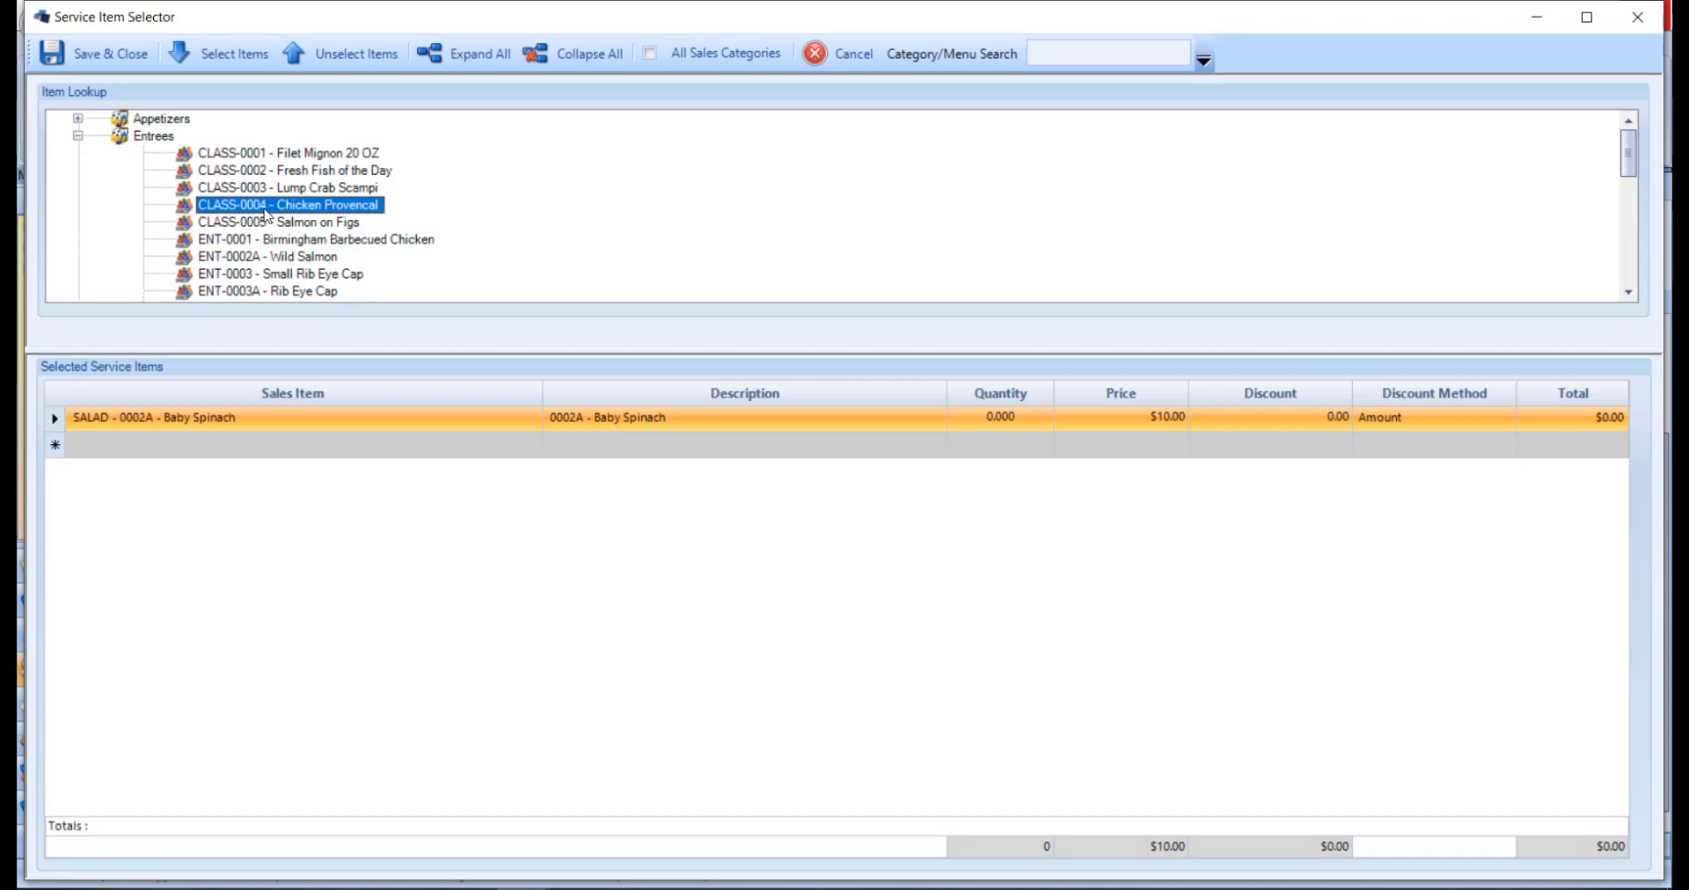
double_click(265, 209)
double_click(270, 223)
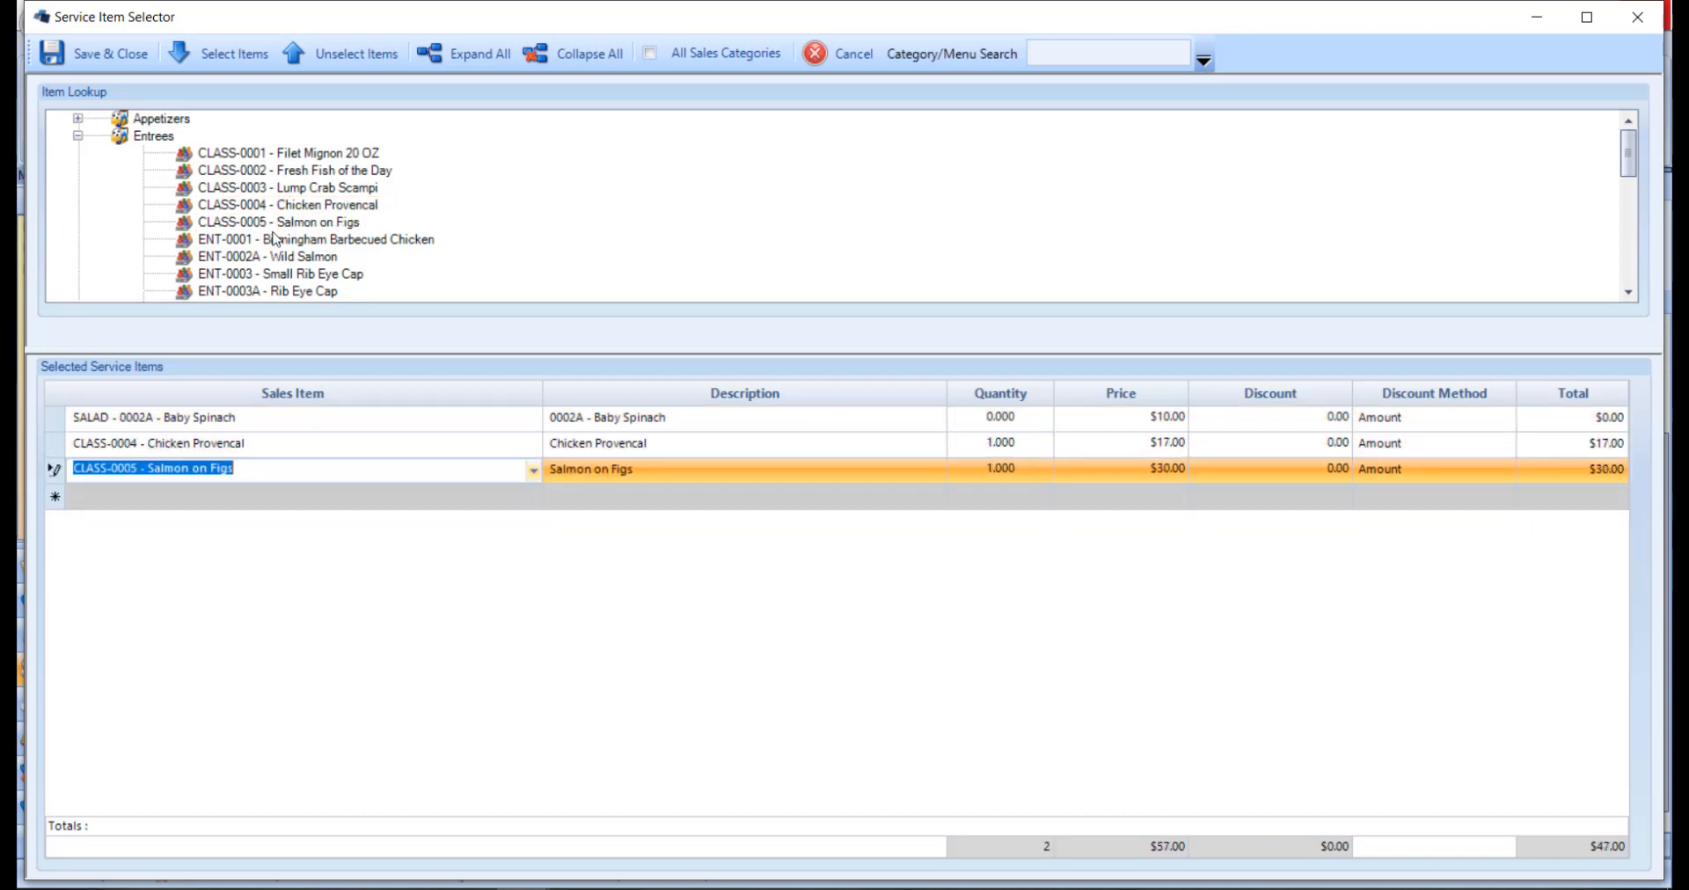
double_click(275, 242)
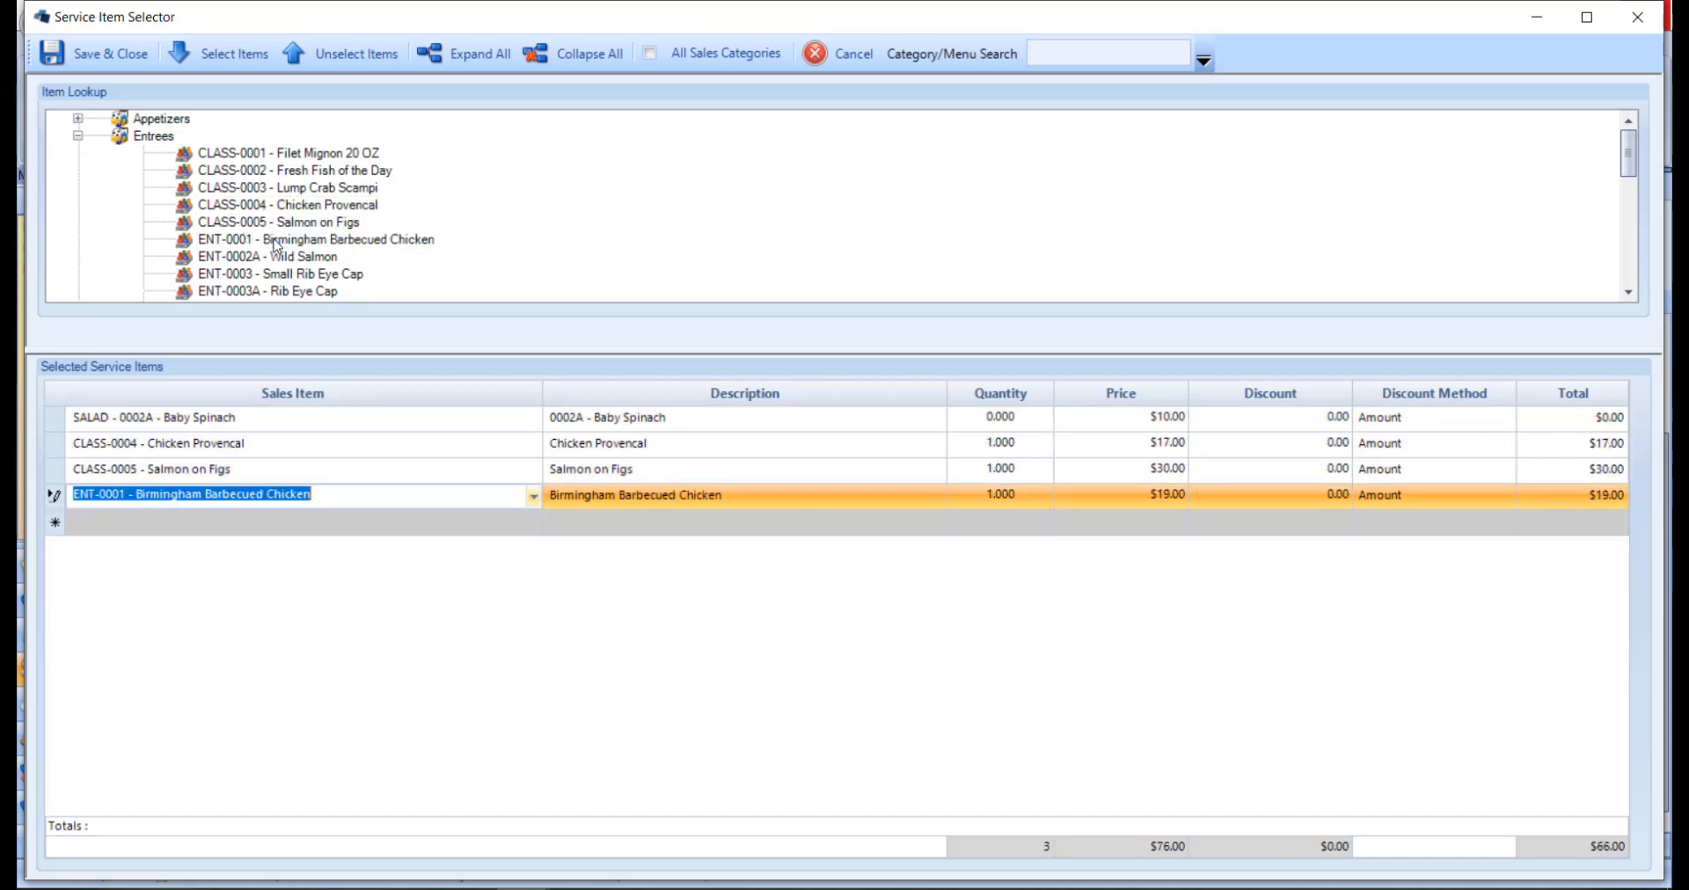
click(139, 58)
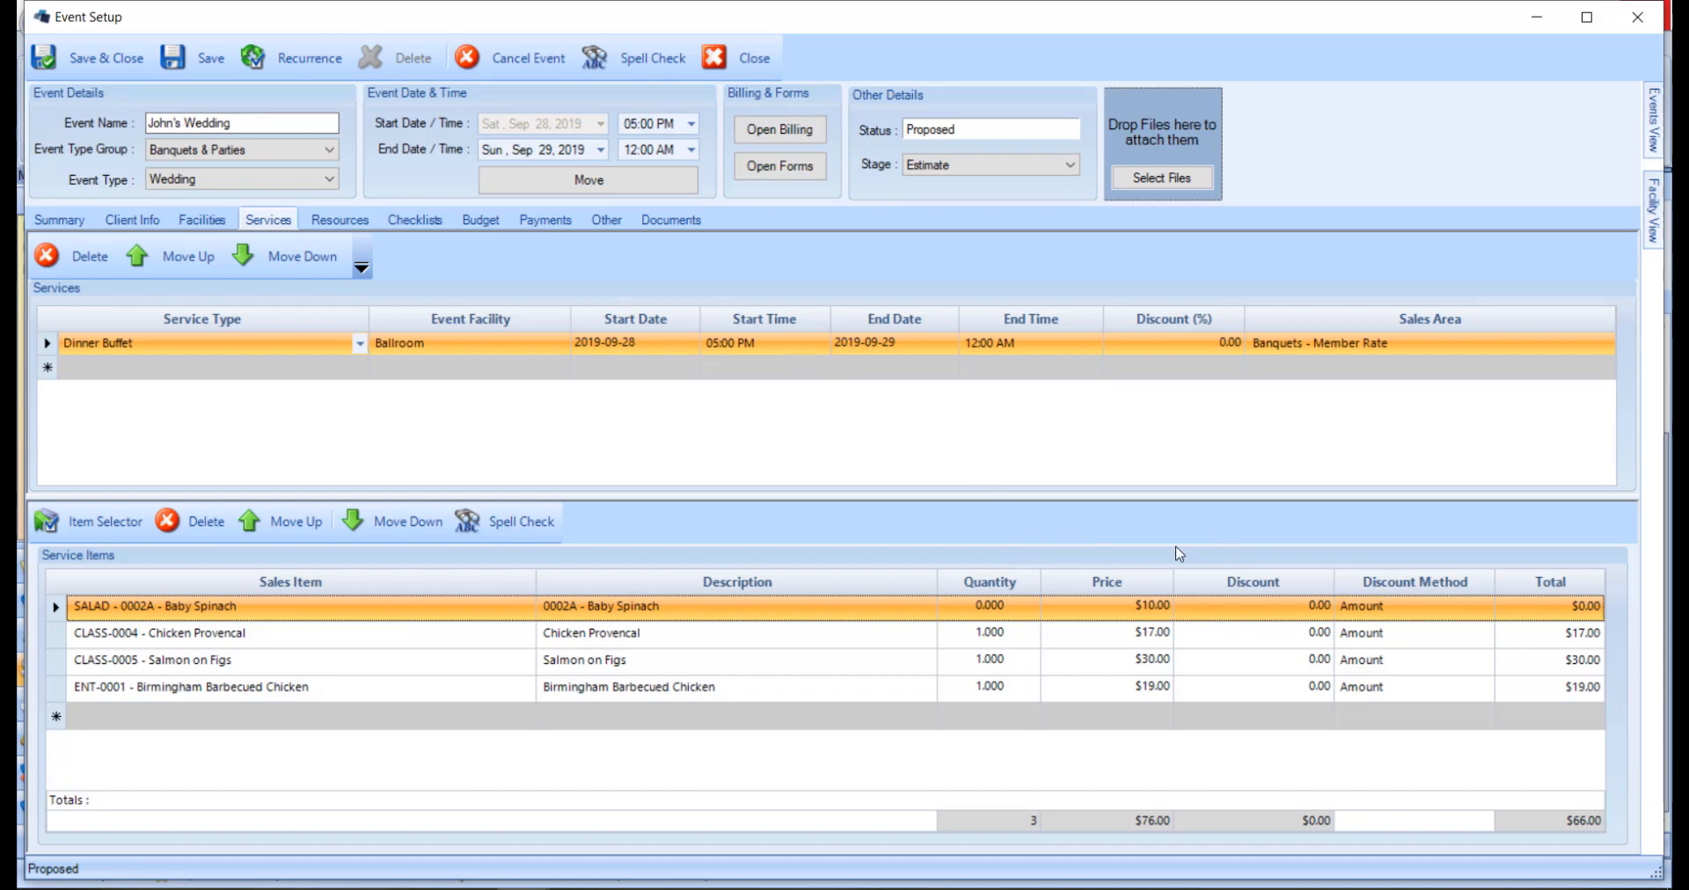
- Add an Event Rentals resource grouping for the Ballroom to the event's resources
click(340, 220)
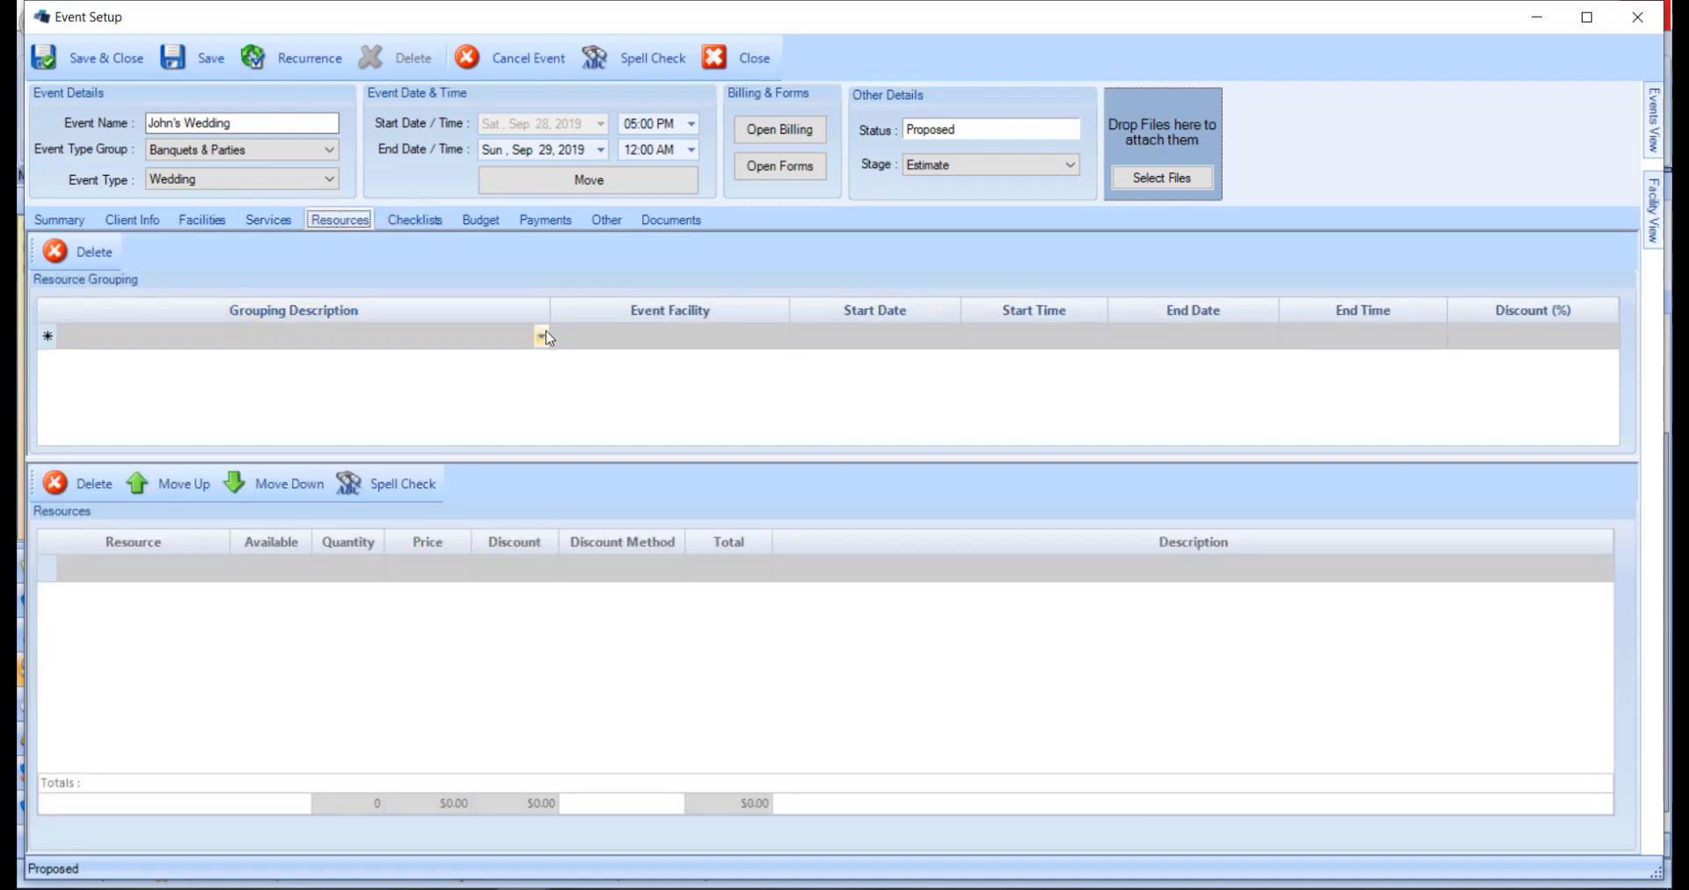
click(543, 336)
click(526, 363)
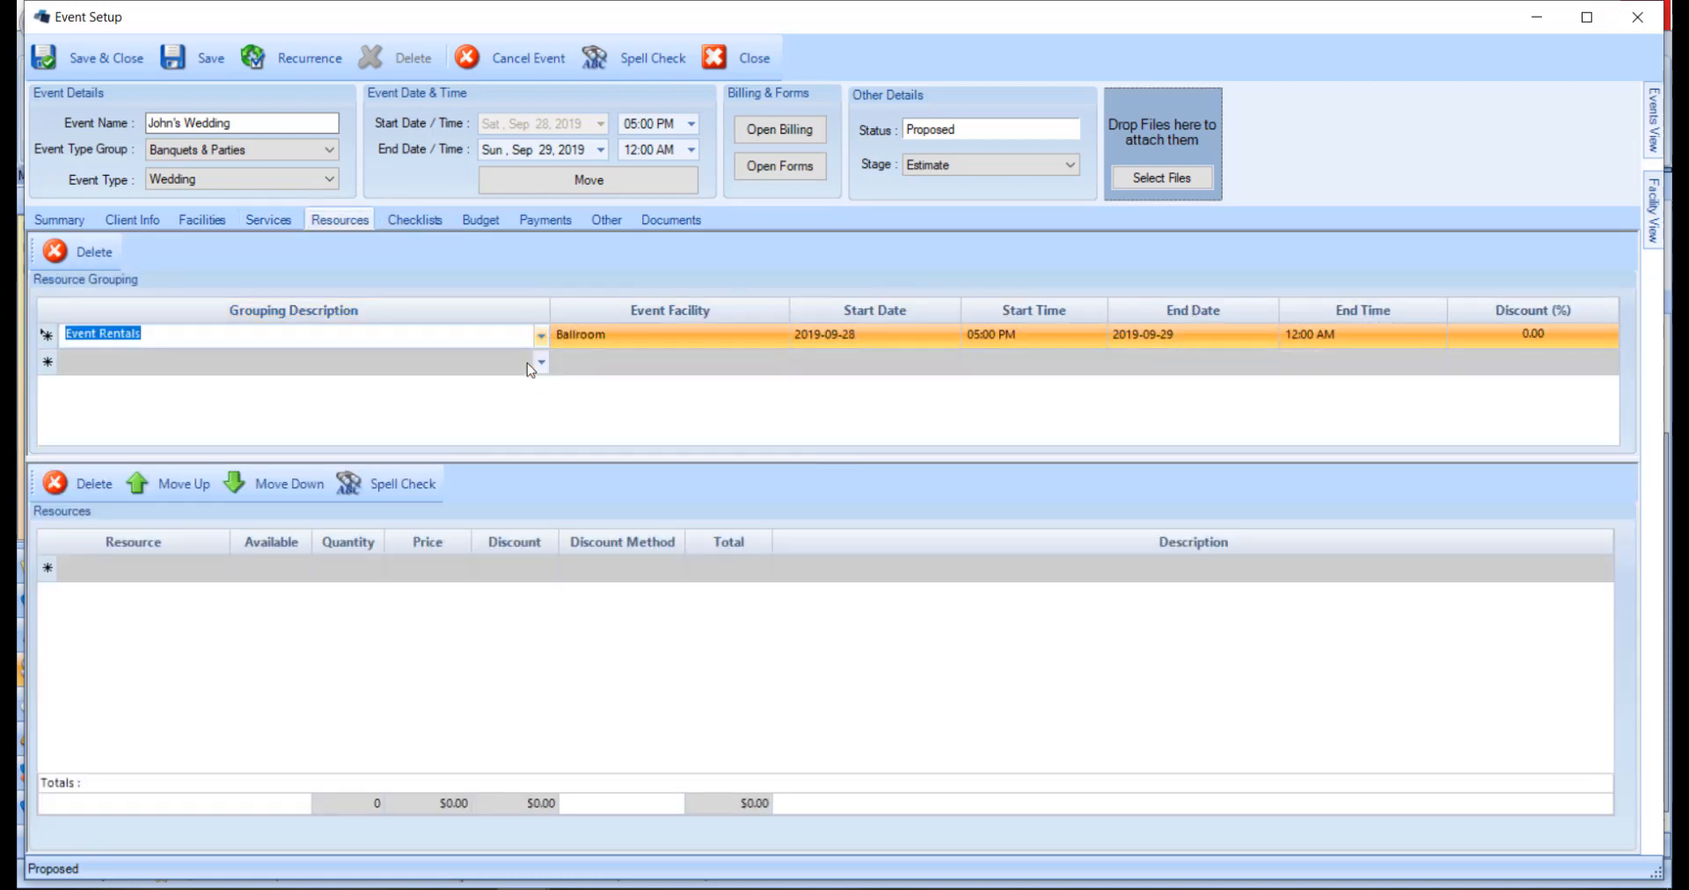
- Add a Microphone resource to the Event Rentals grouping with a quantity of 1
click(220, 572)
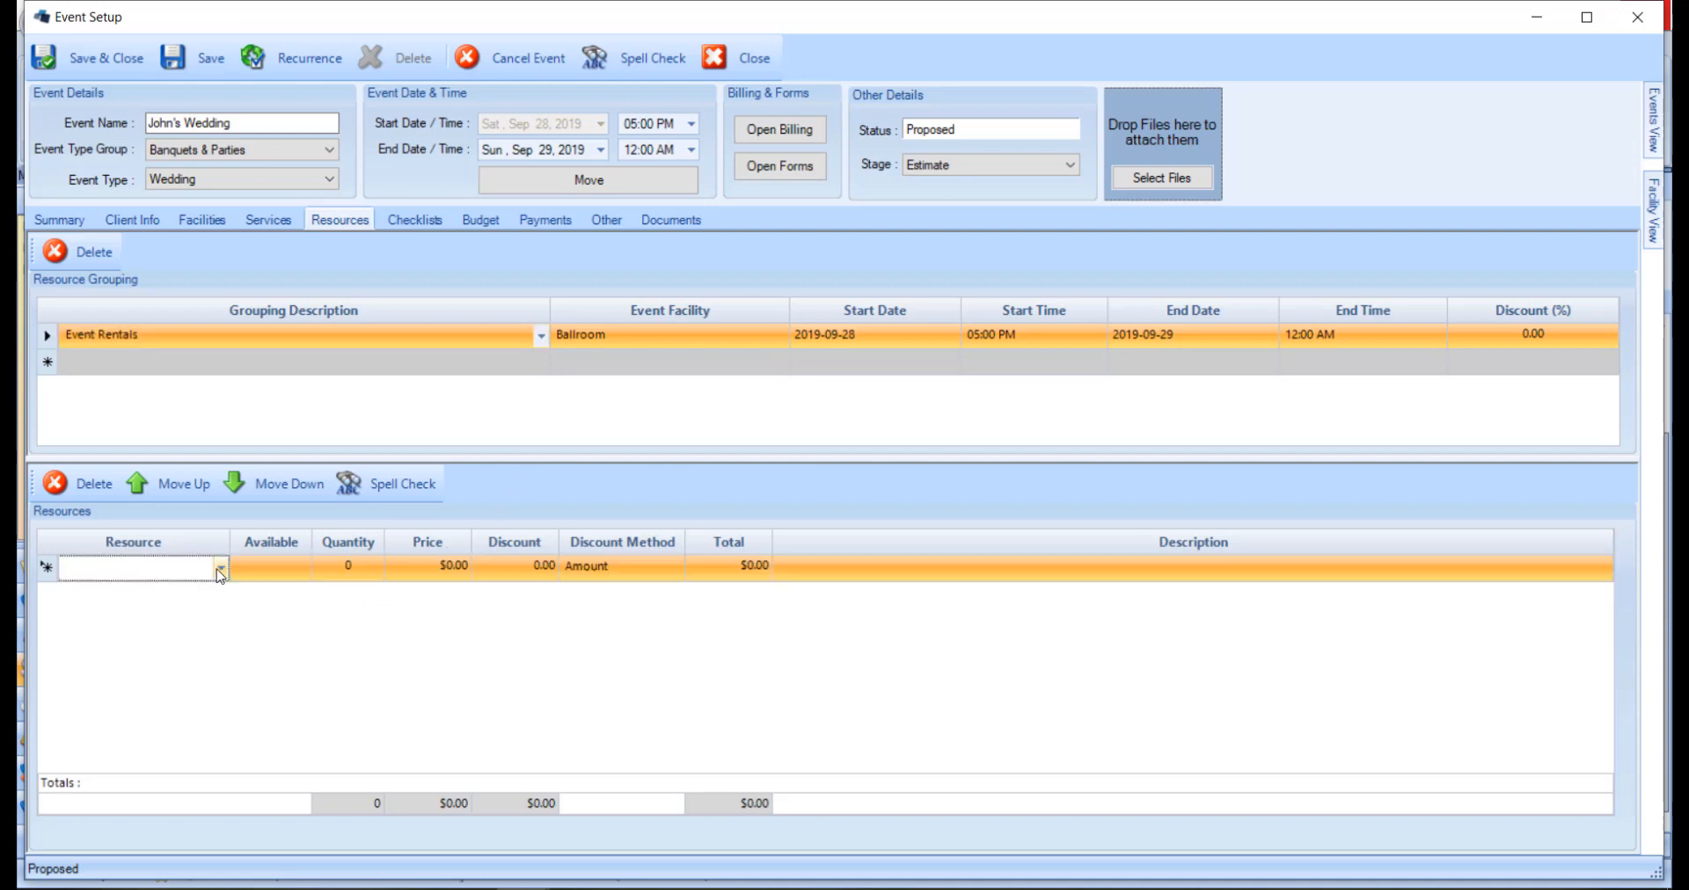
click(220, 570)
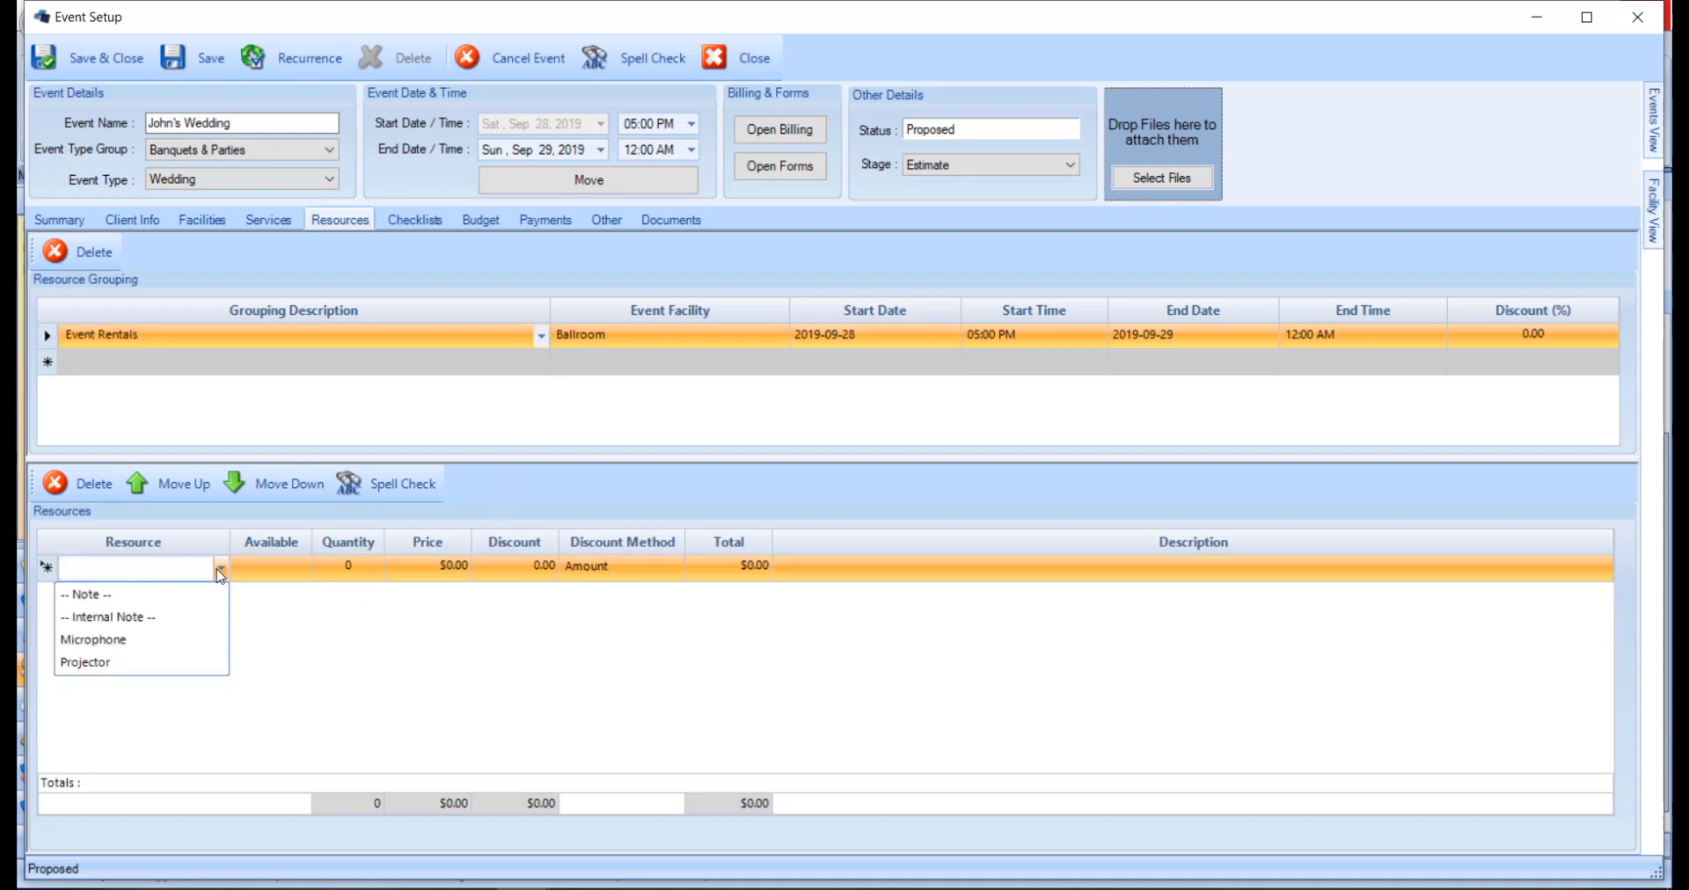
click(198, 640)
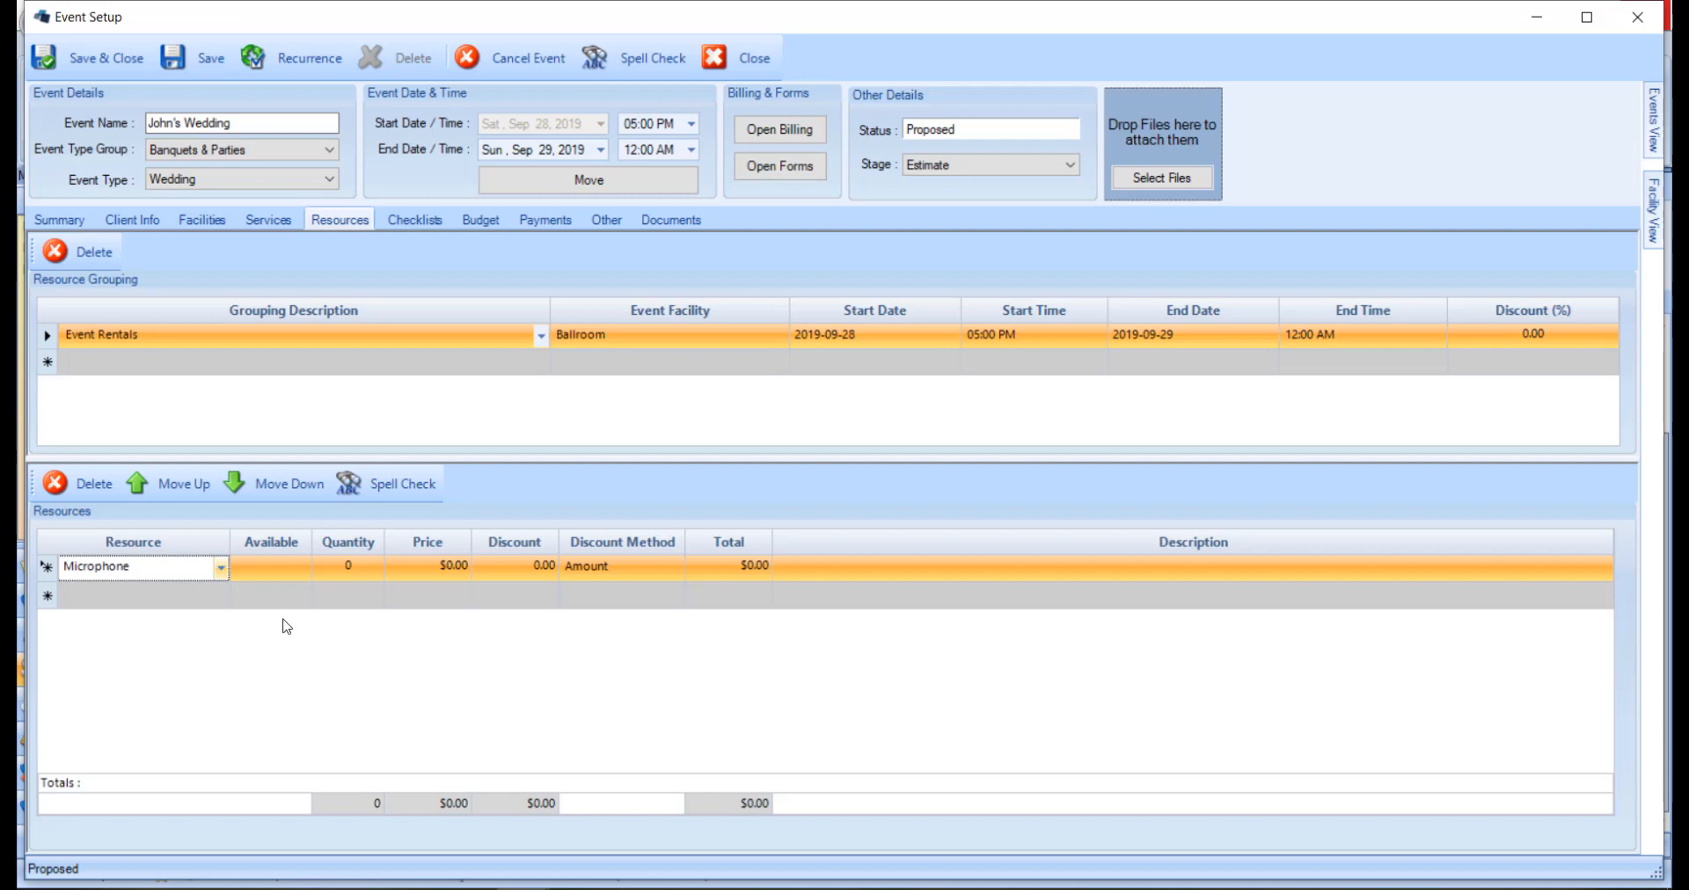
click(374, 563)
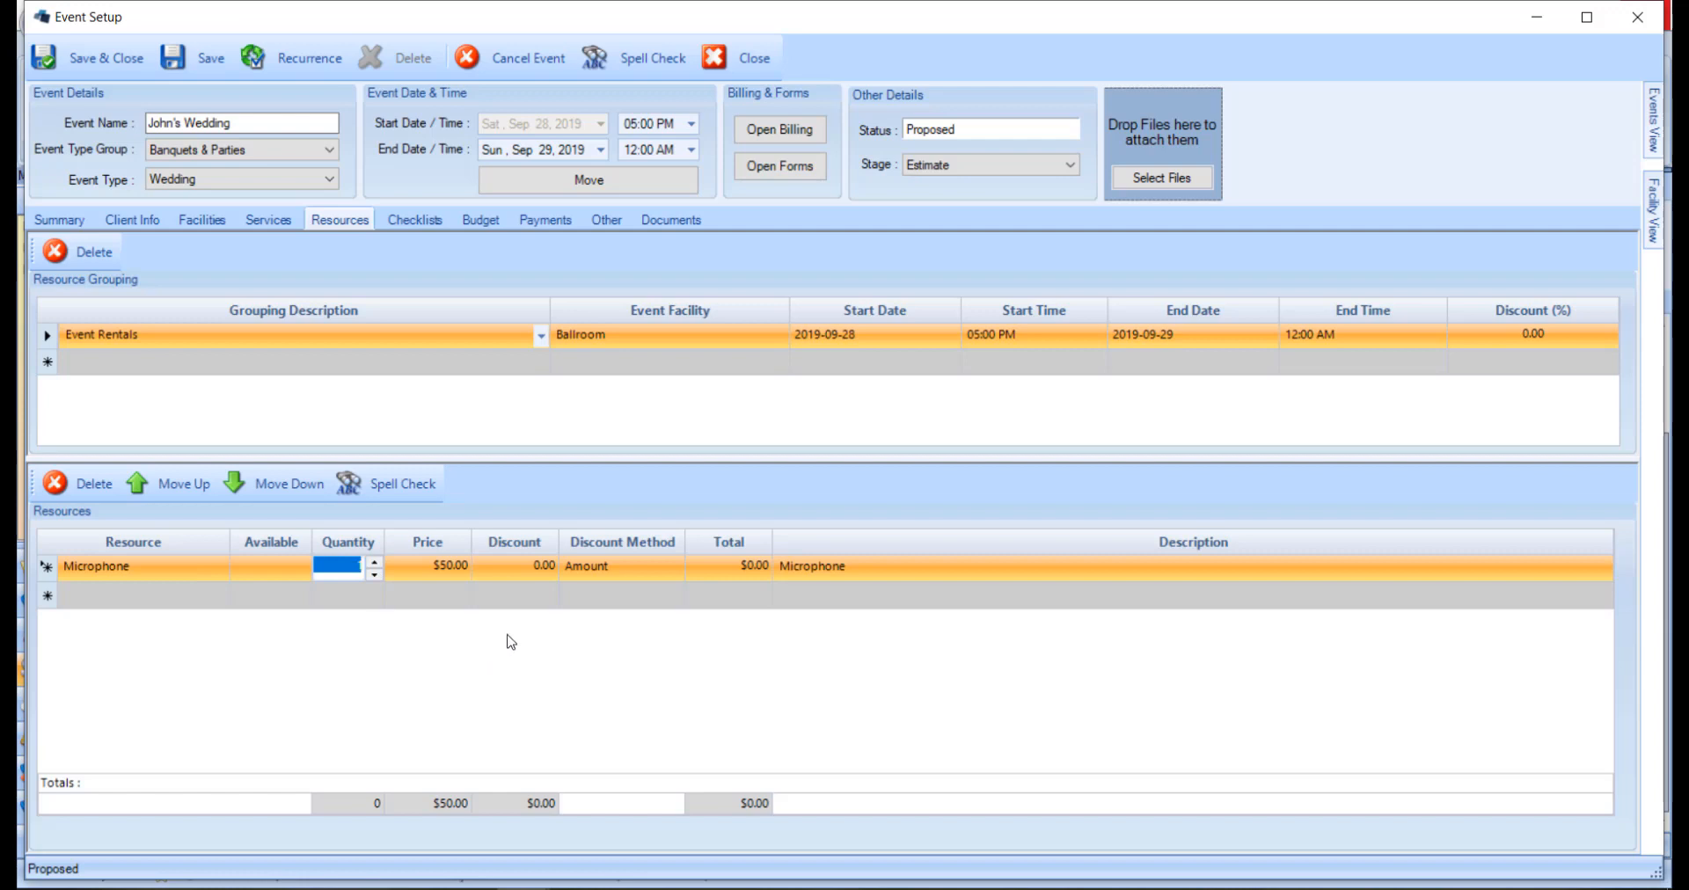
- Check the event's checklists and the budget categories available for its budget
click(412, 224)
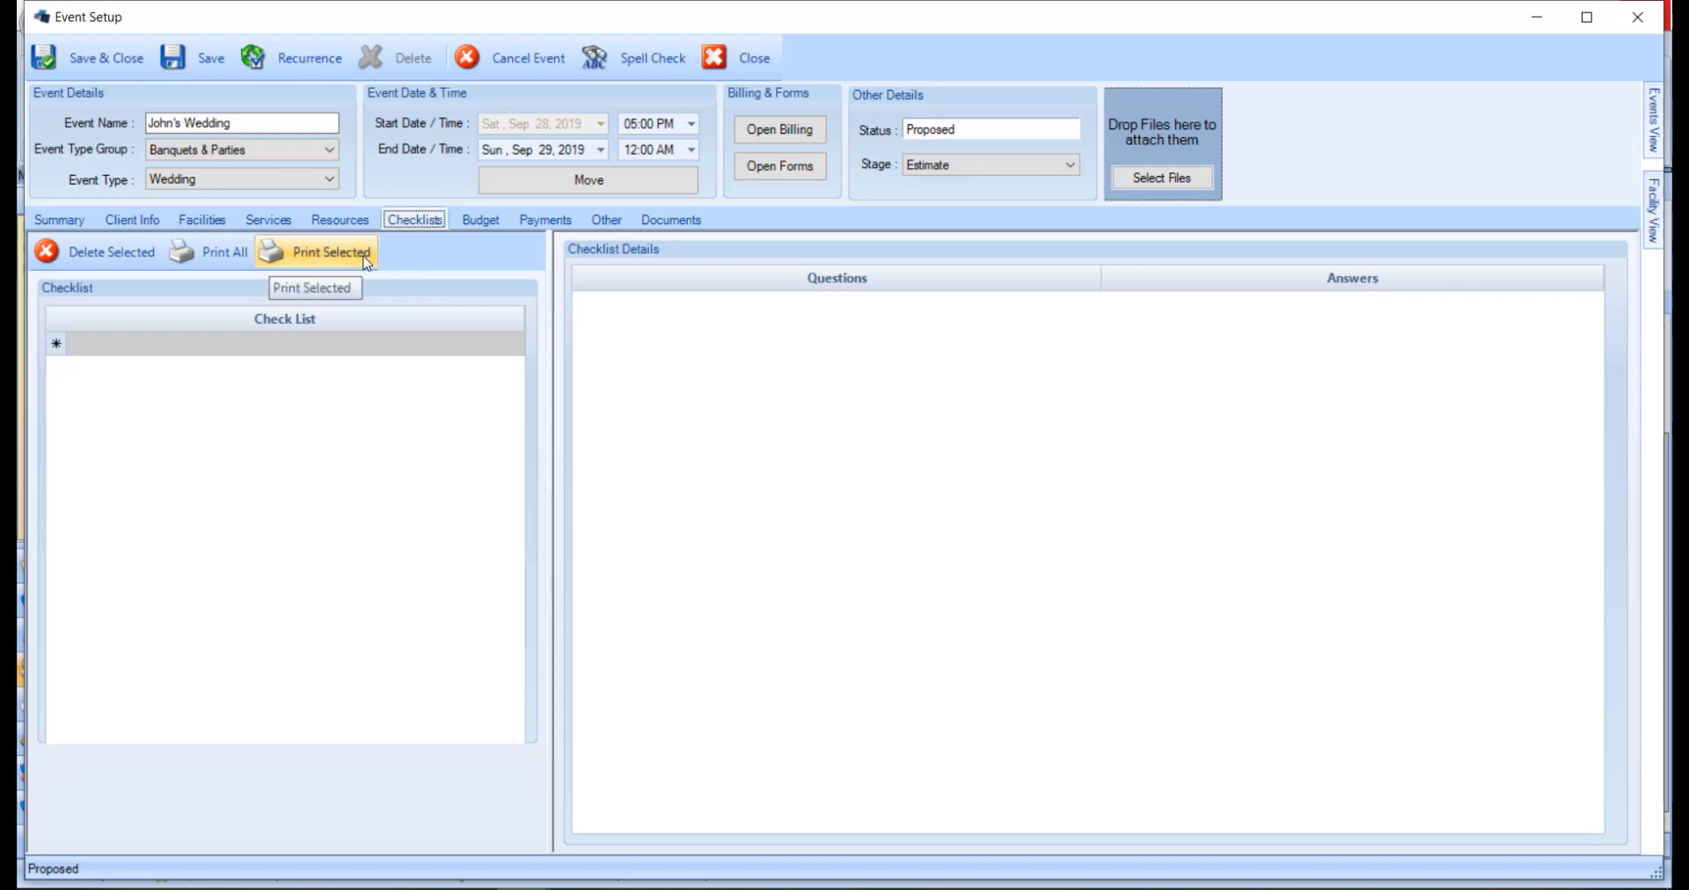
click(476, 224)
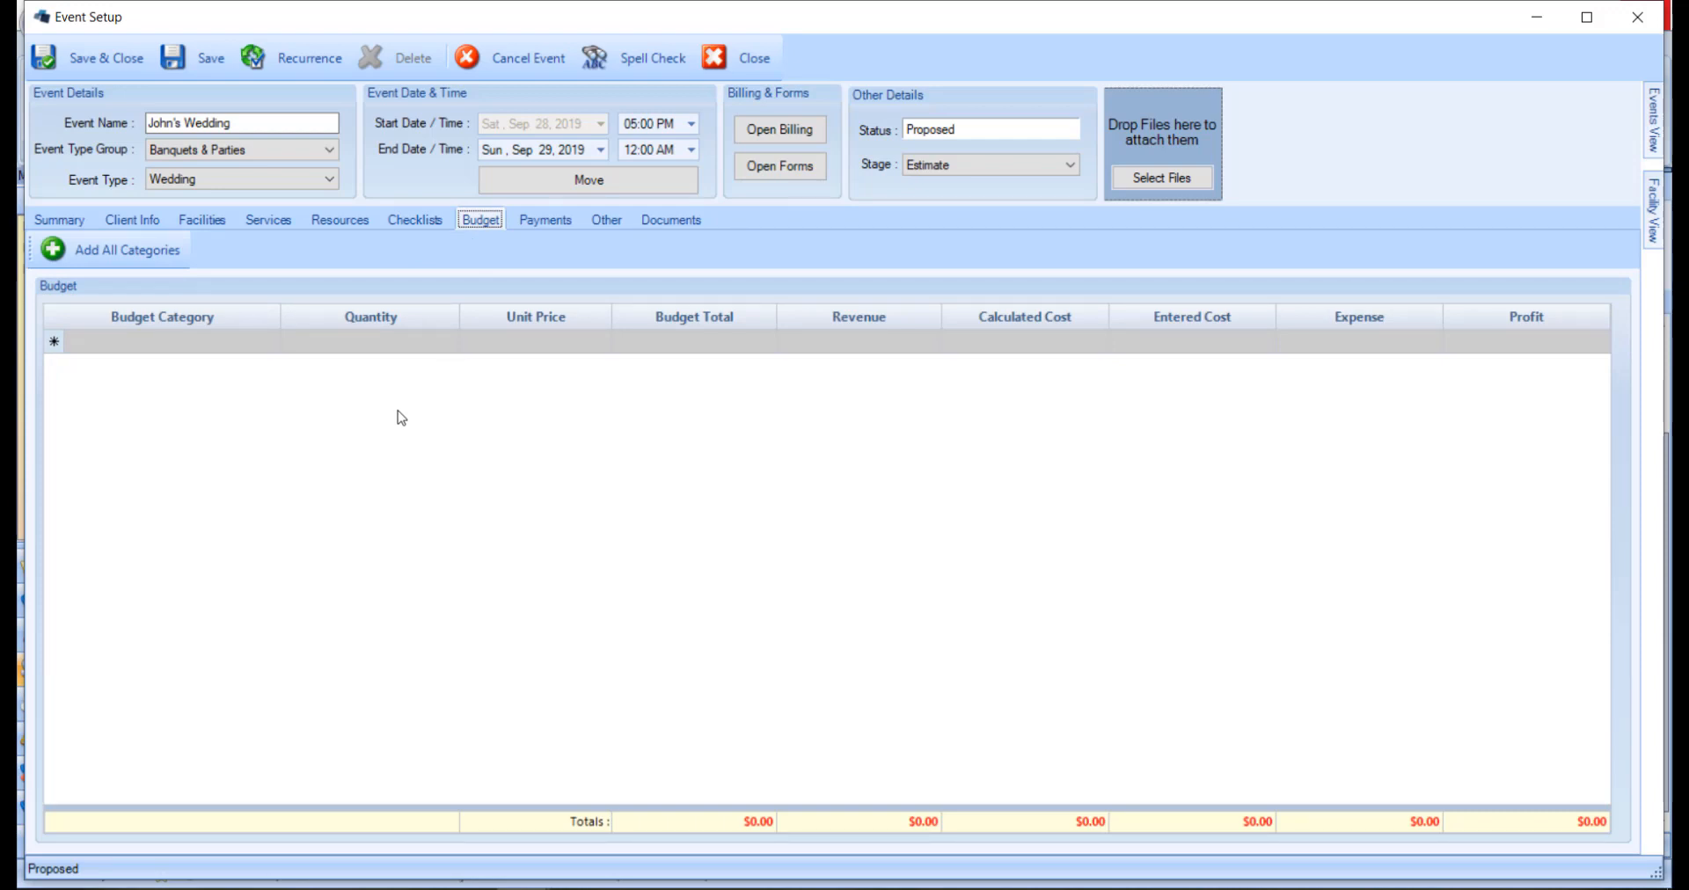
click(269, 343)
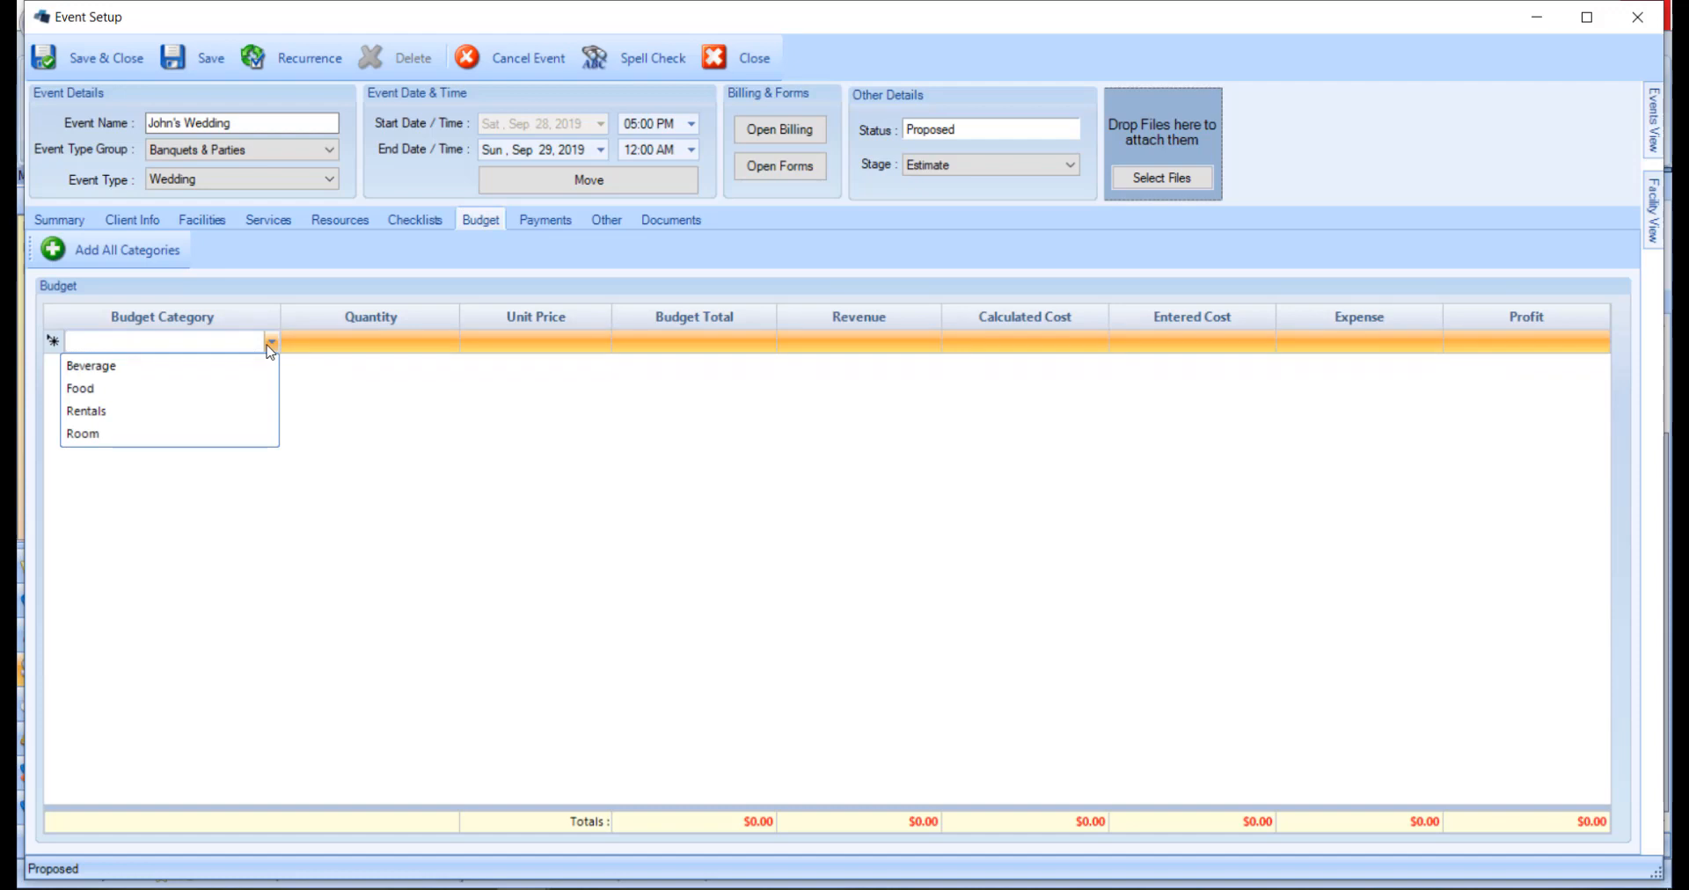
click(322, 401)
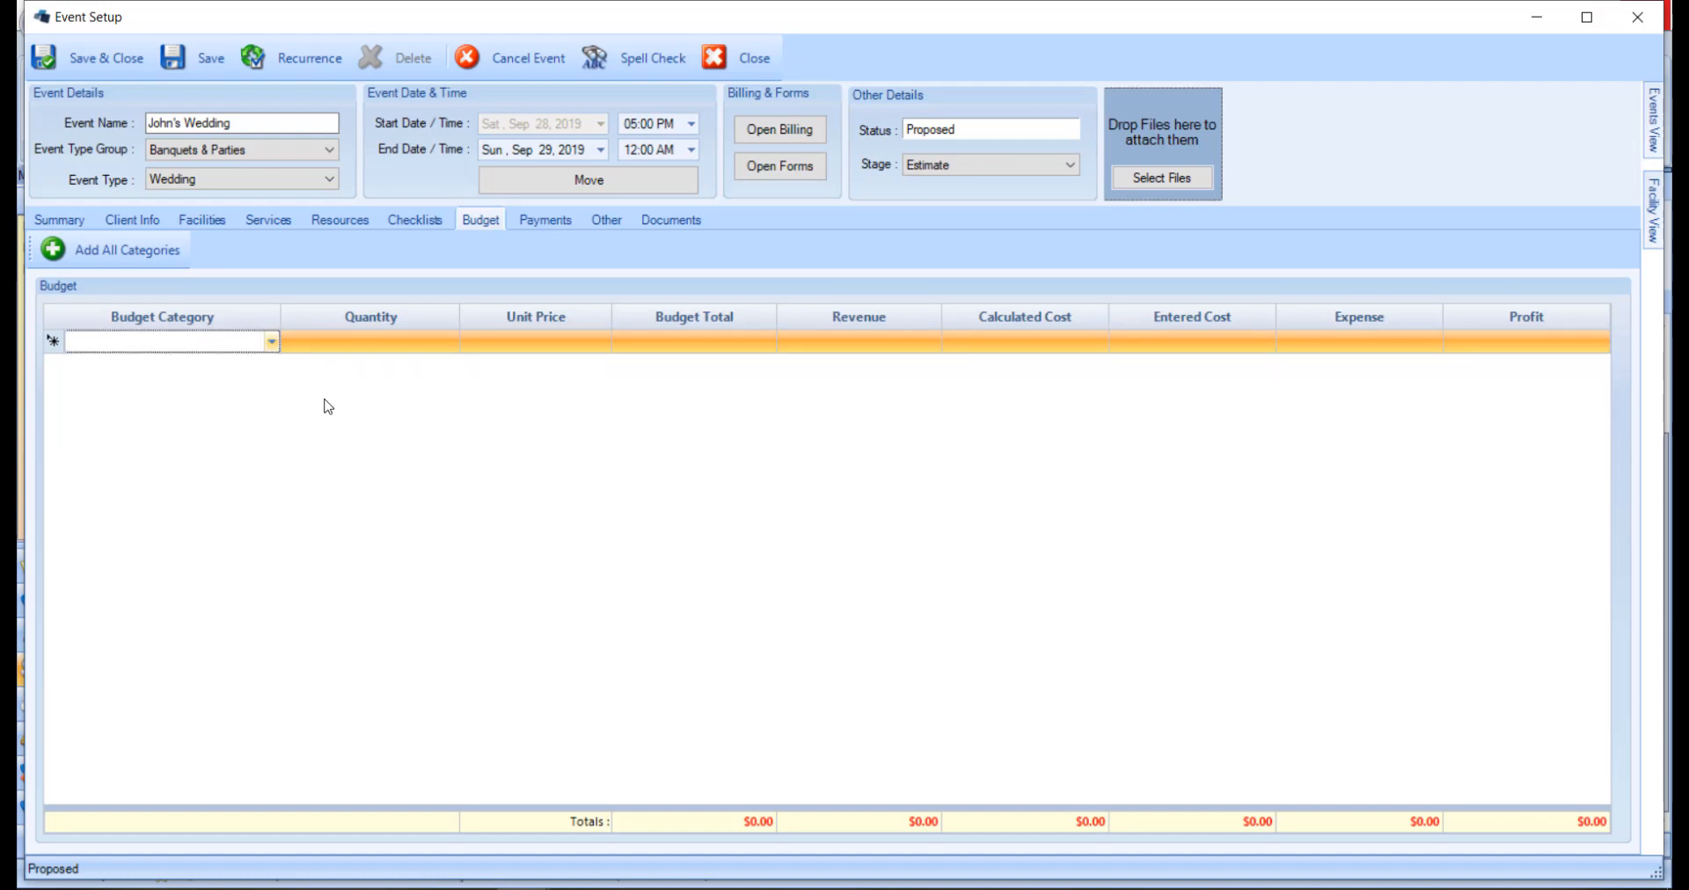
- Check the event's payments and the payment types available for a new entry
click(525, 224)
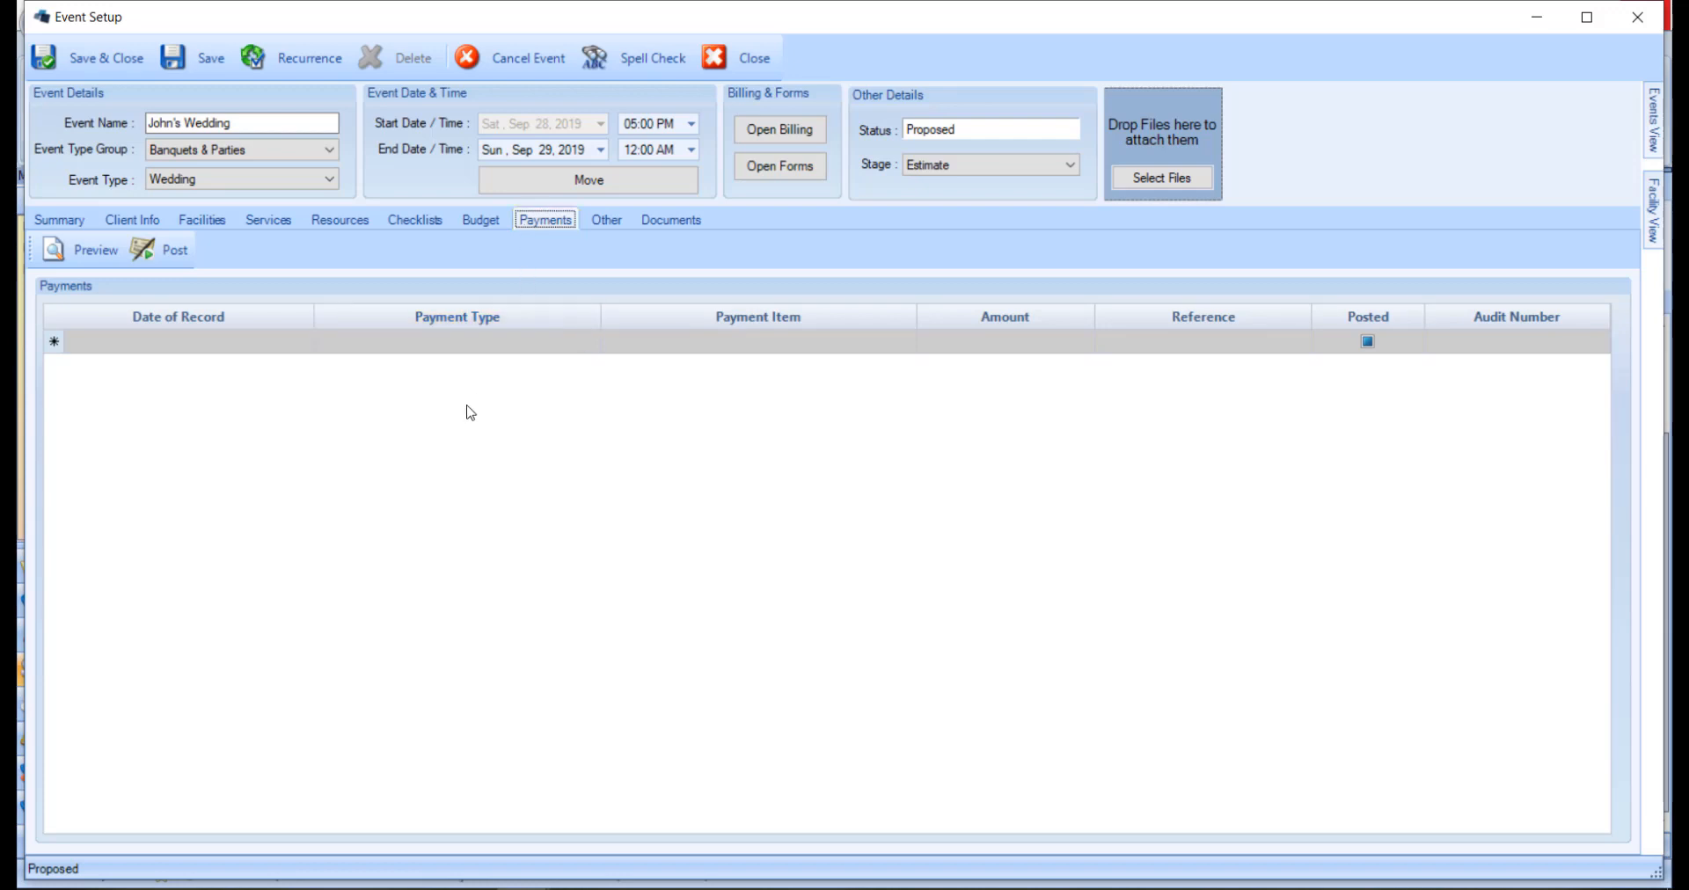
click(594, 343)
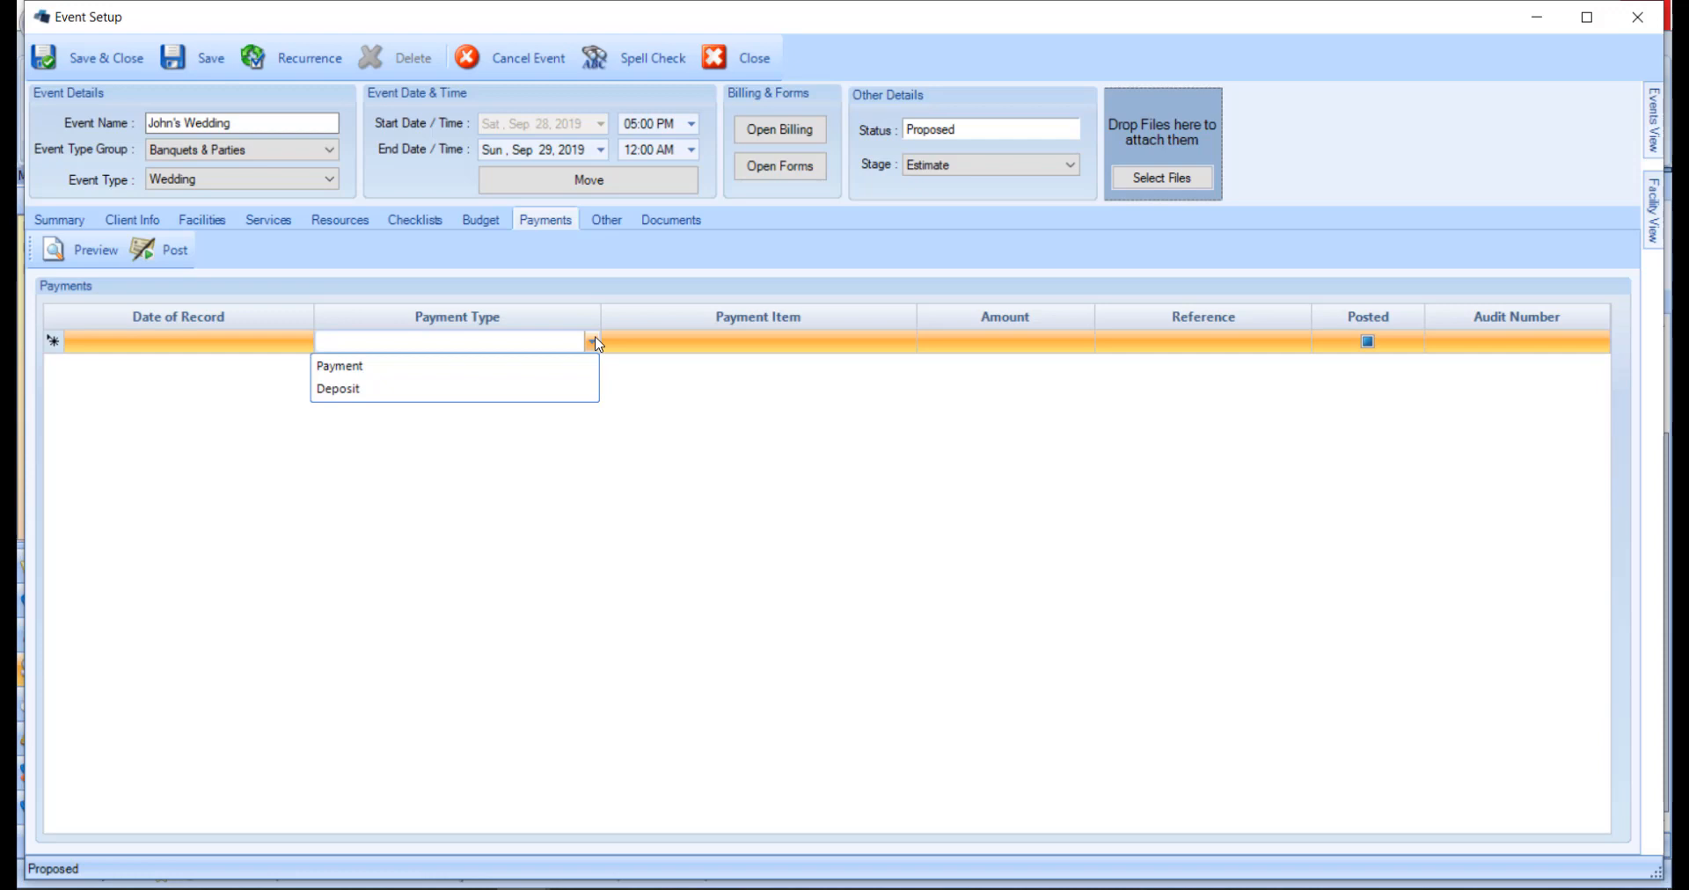
click(634, 396)
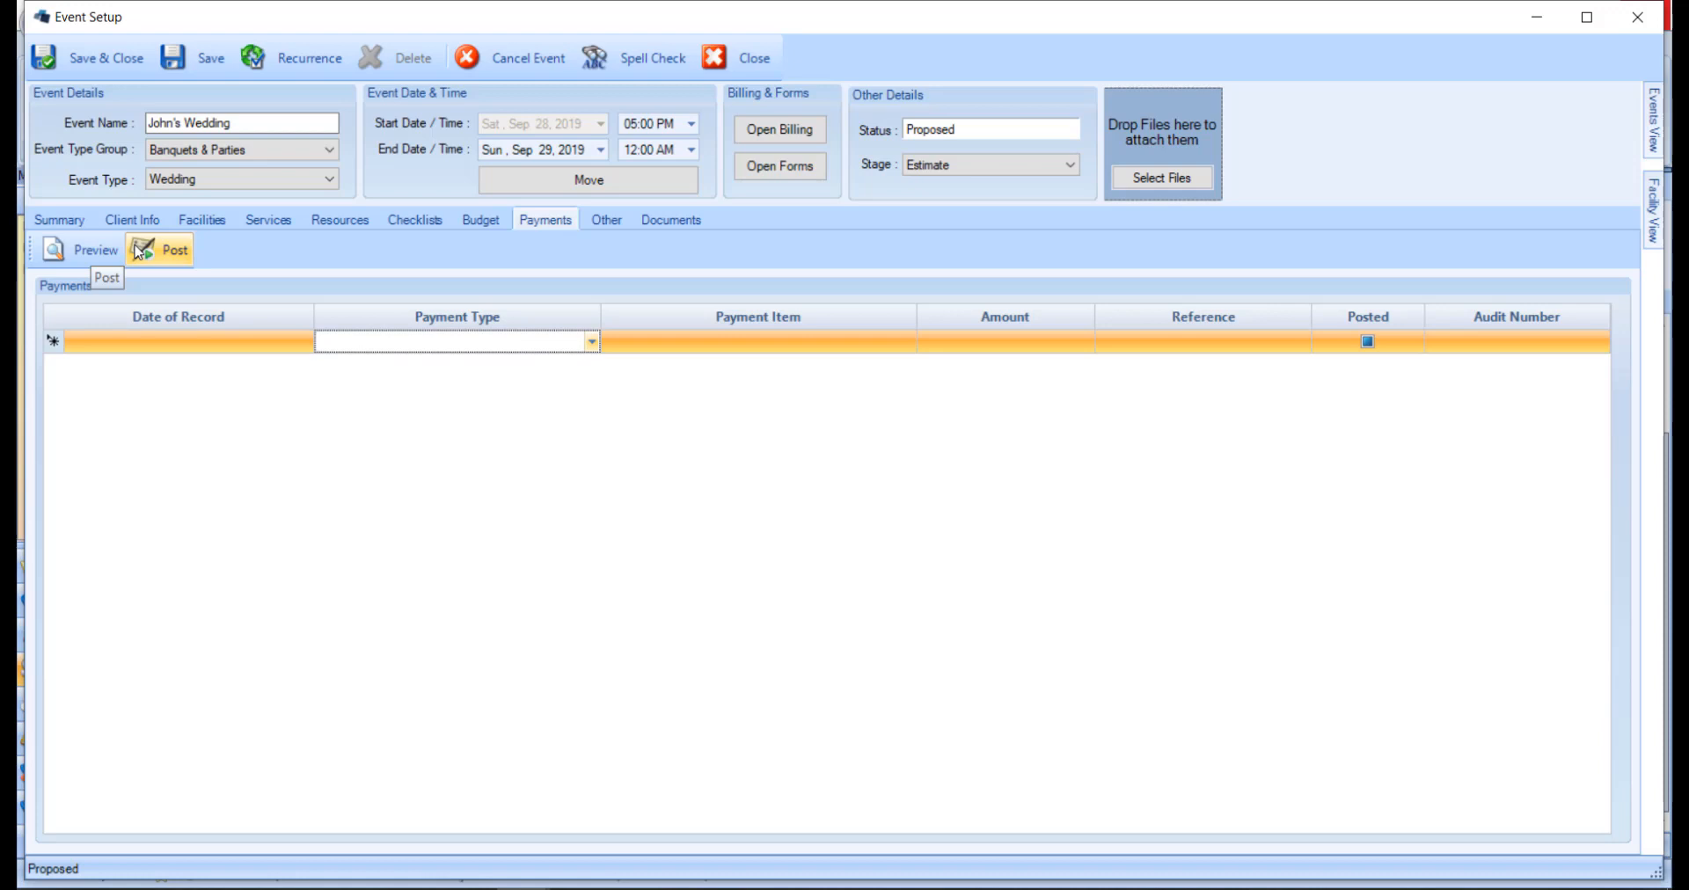
- Review the event's other details by opening and closing its assigned employees, booking tasks and extra information
click(623, 228)
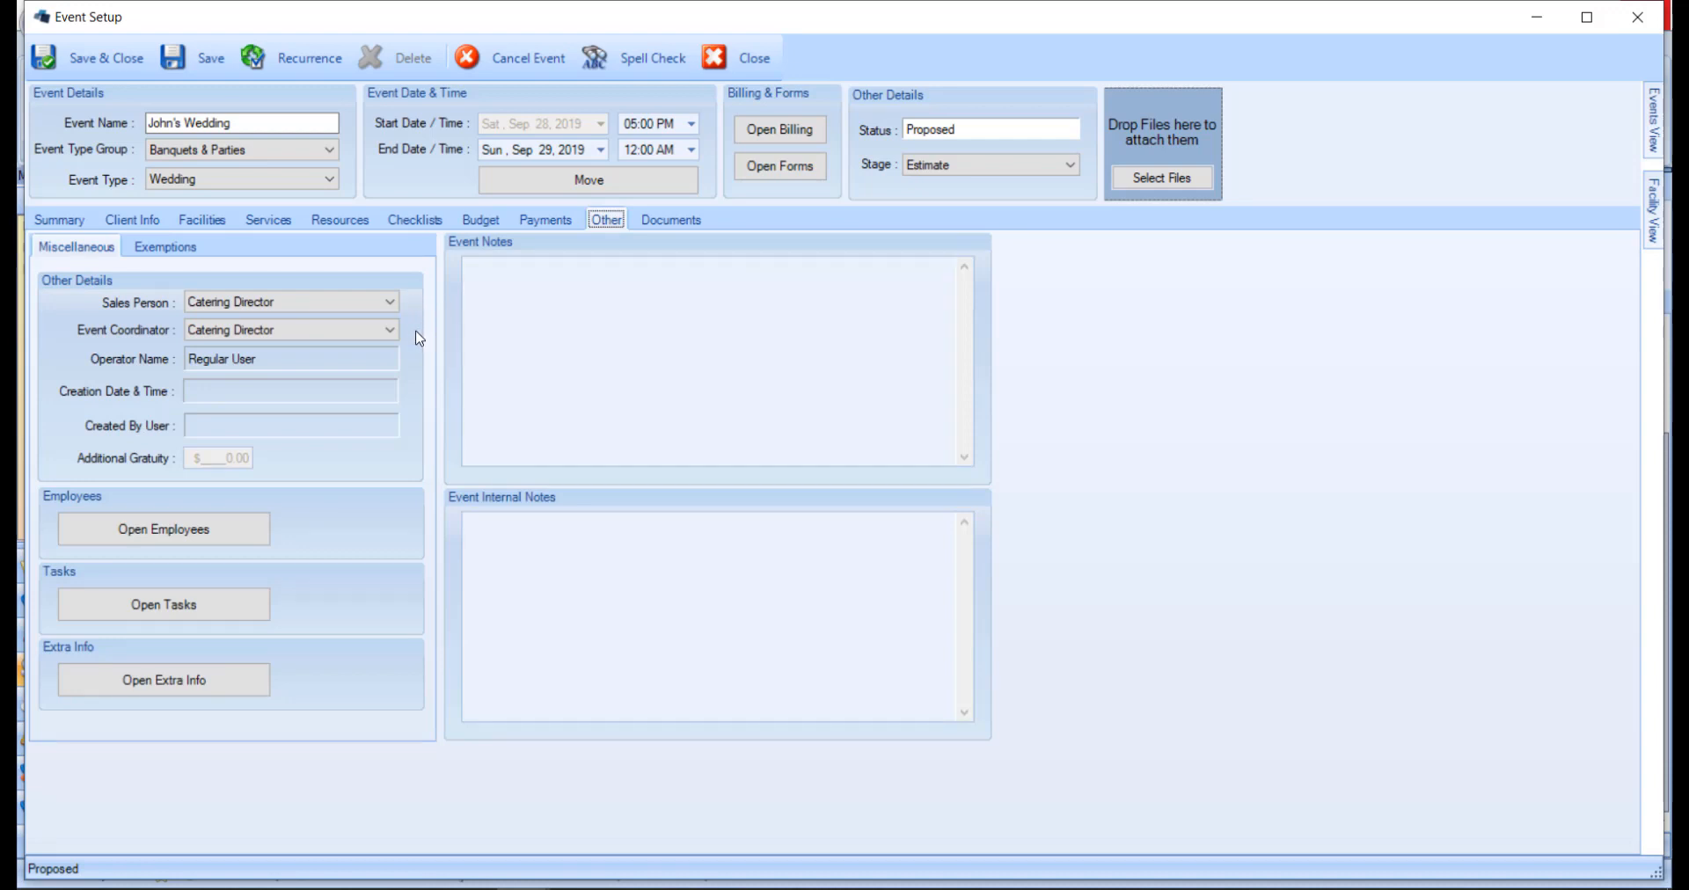
click(267, 533)
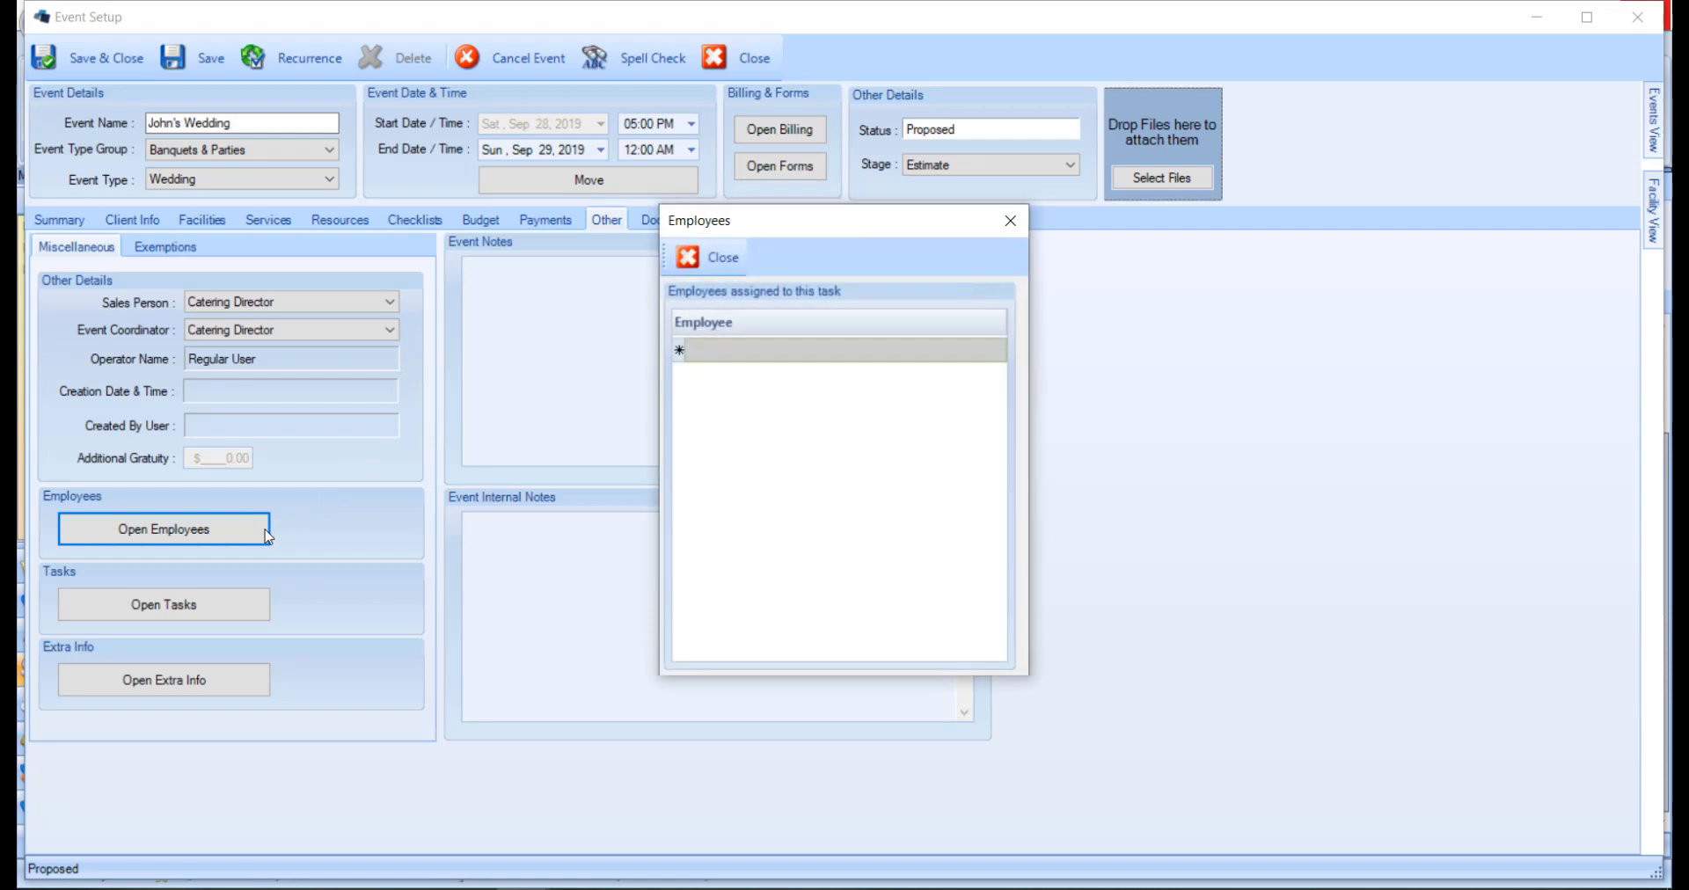
click(1011, 221)
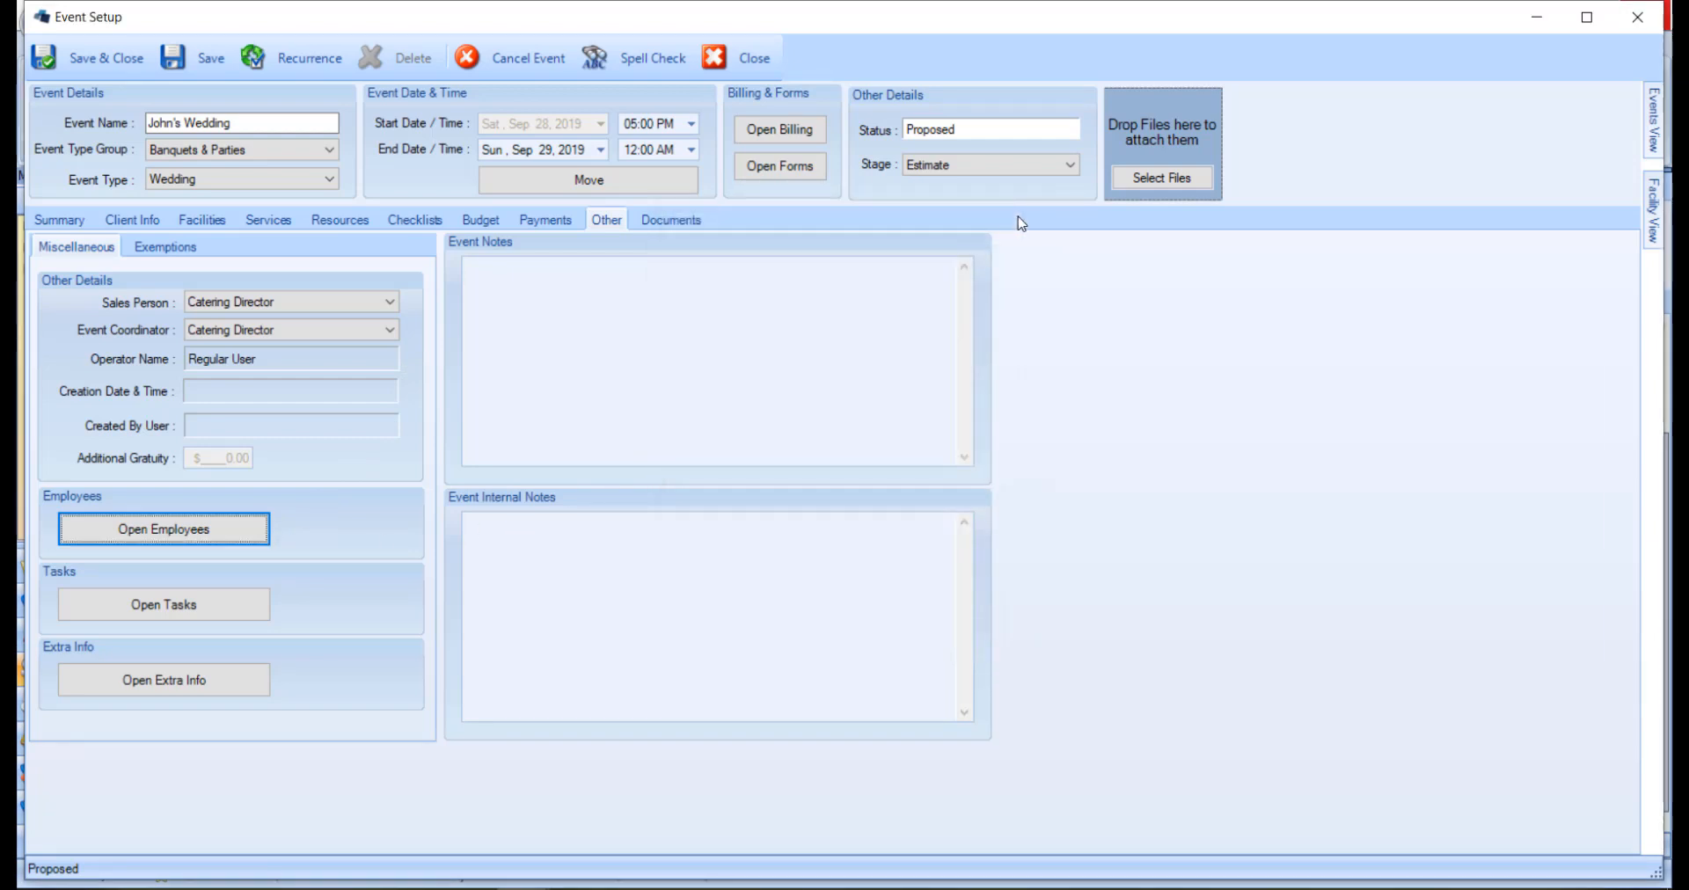
click(243, 607)
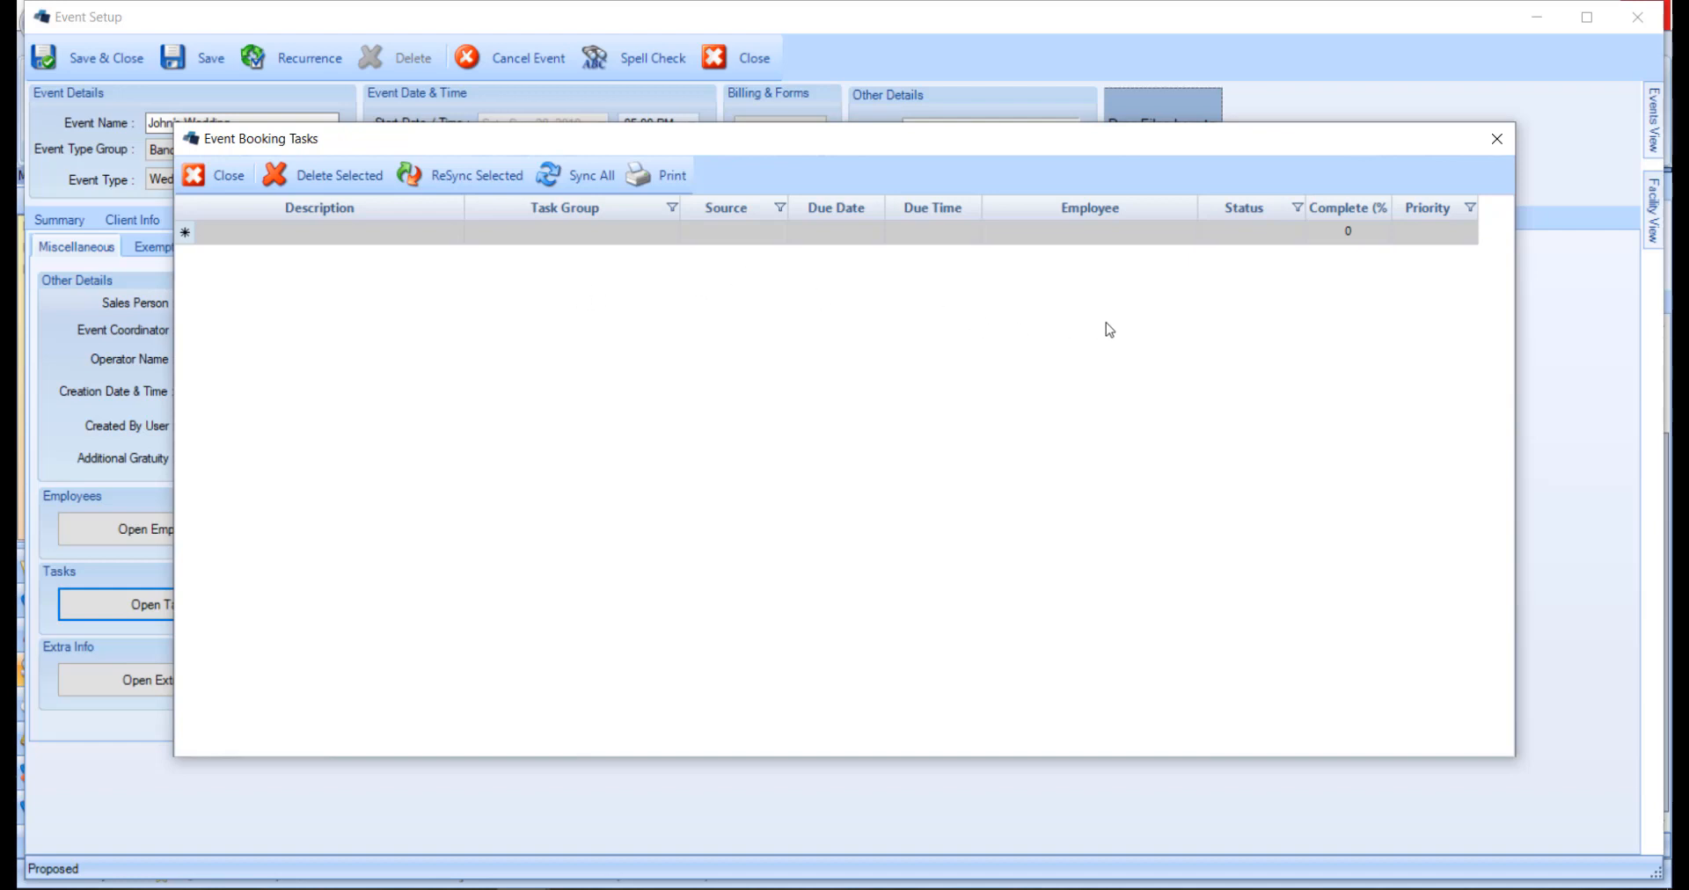
click(1497, 139)
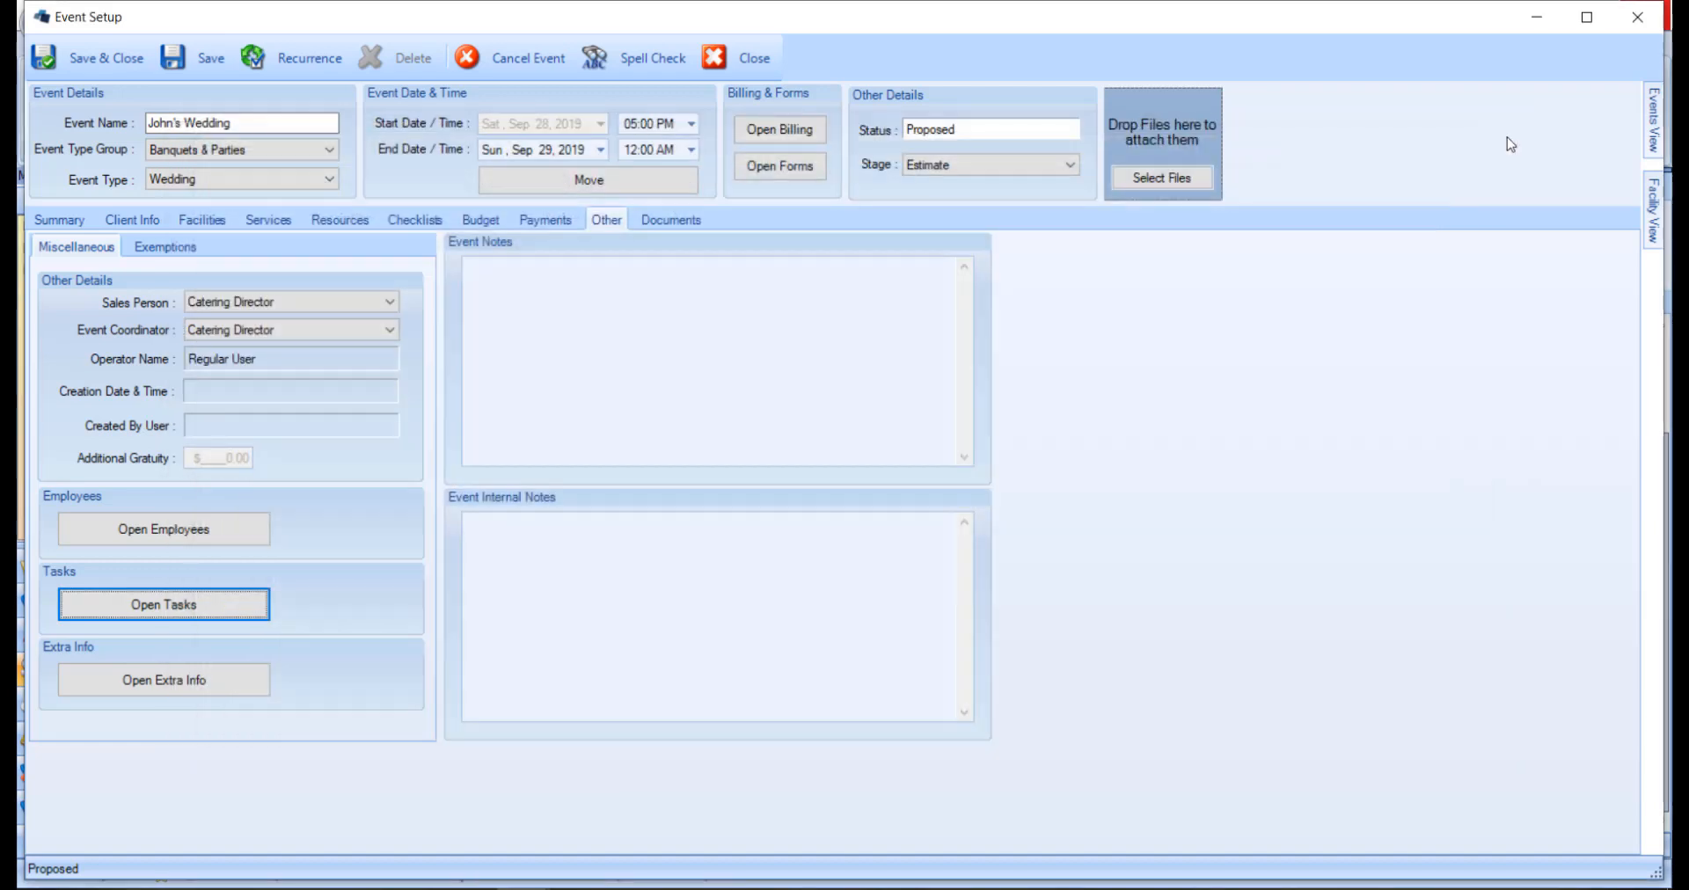
click(197, 682)
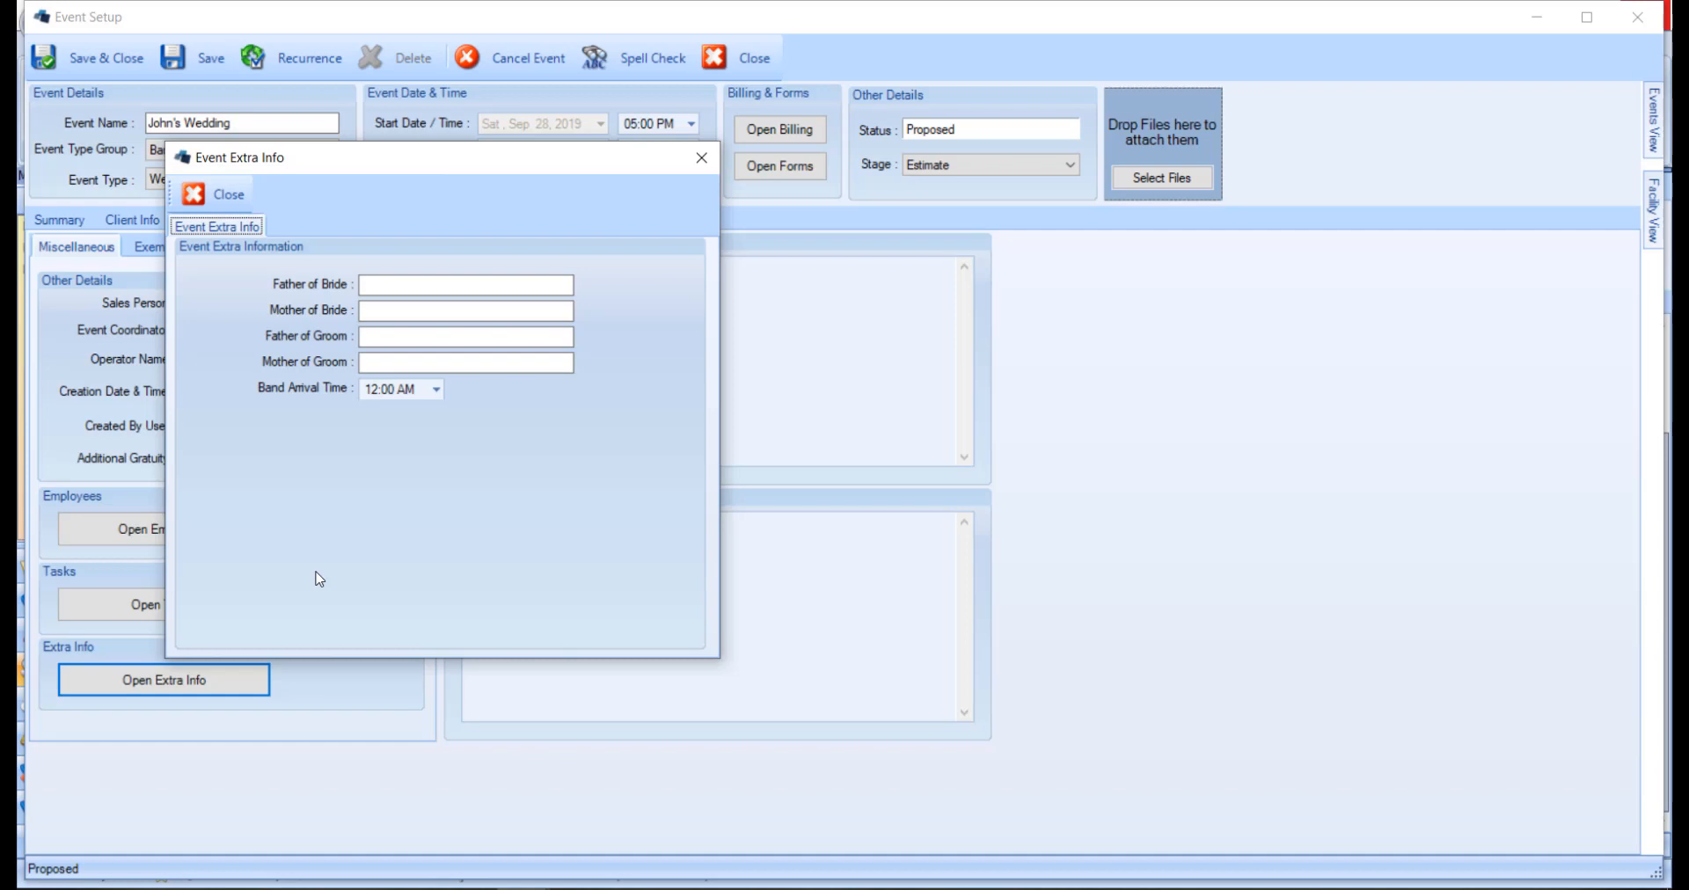
click(699, 153)
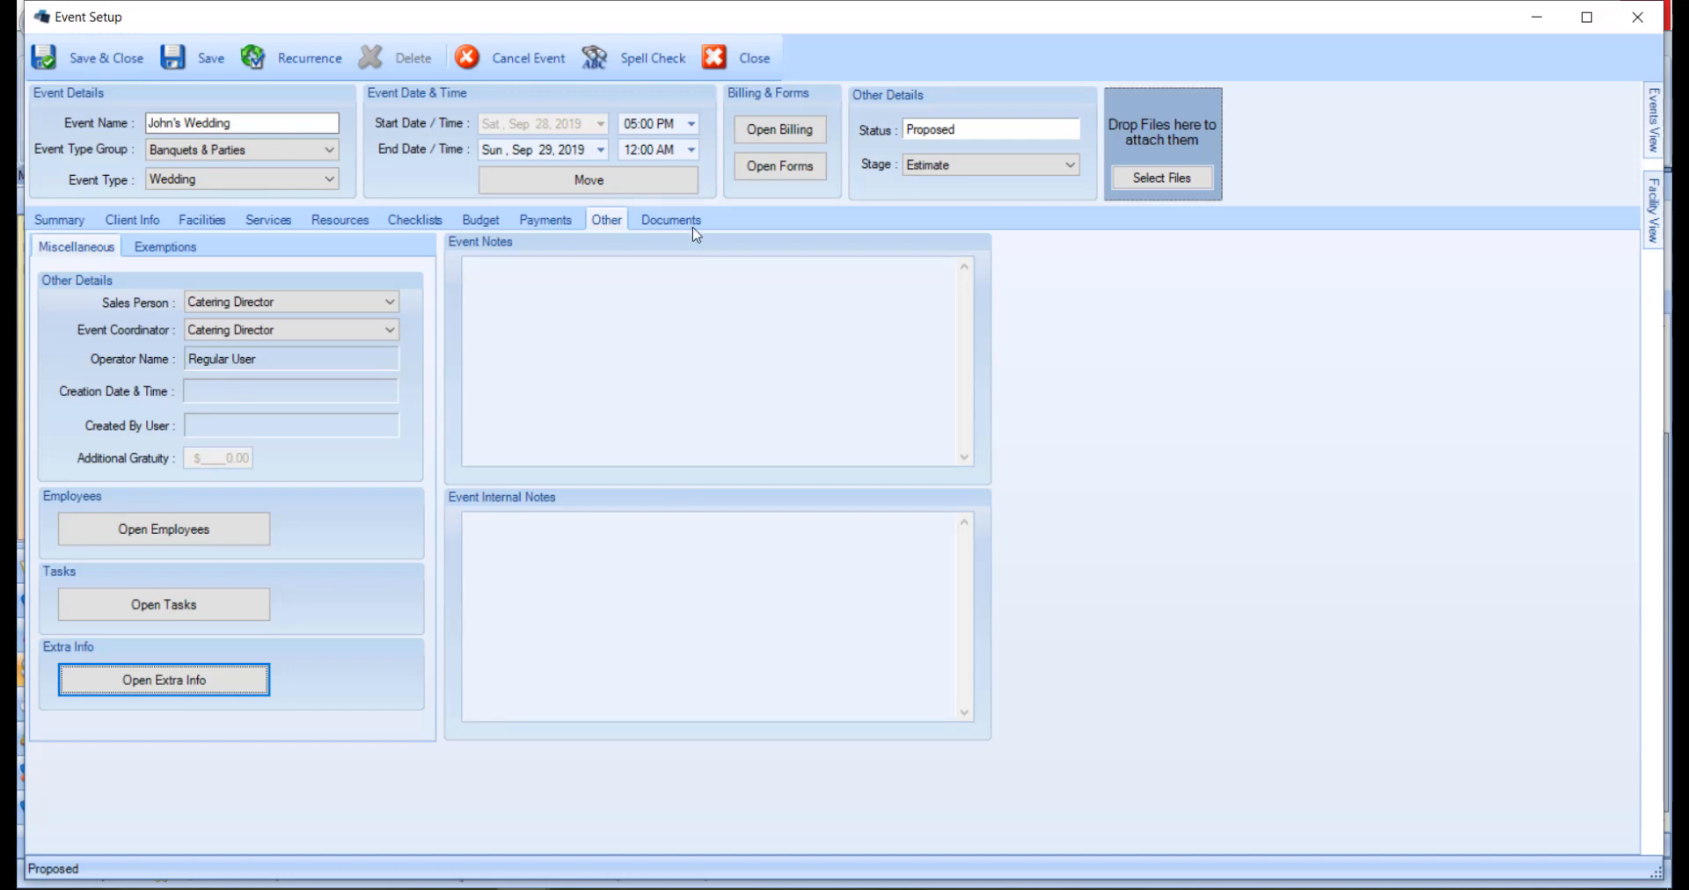
- Inspect the event's attached documents and its printable and emailable forms, and close the forms window
click(693, 225)
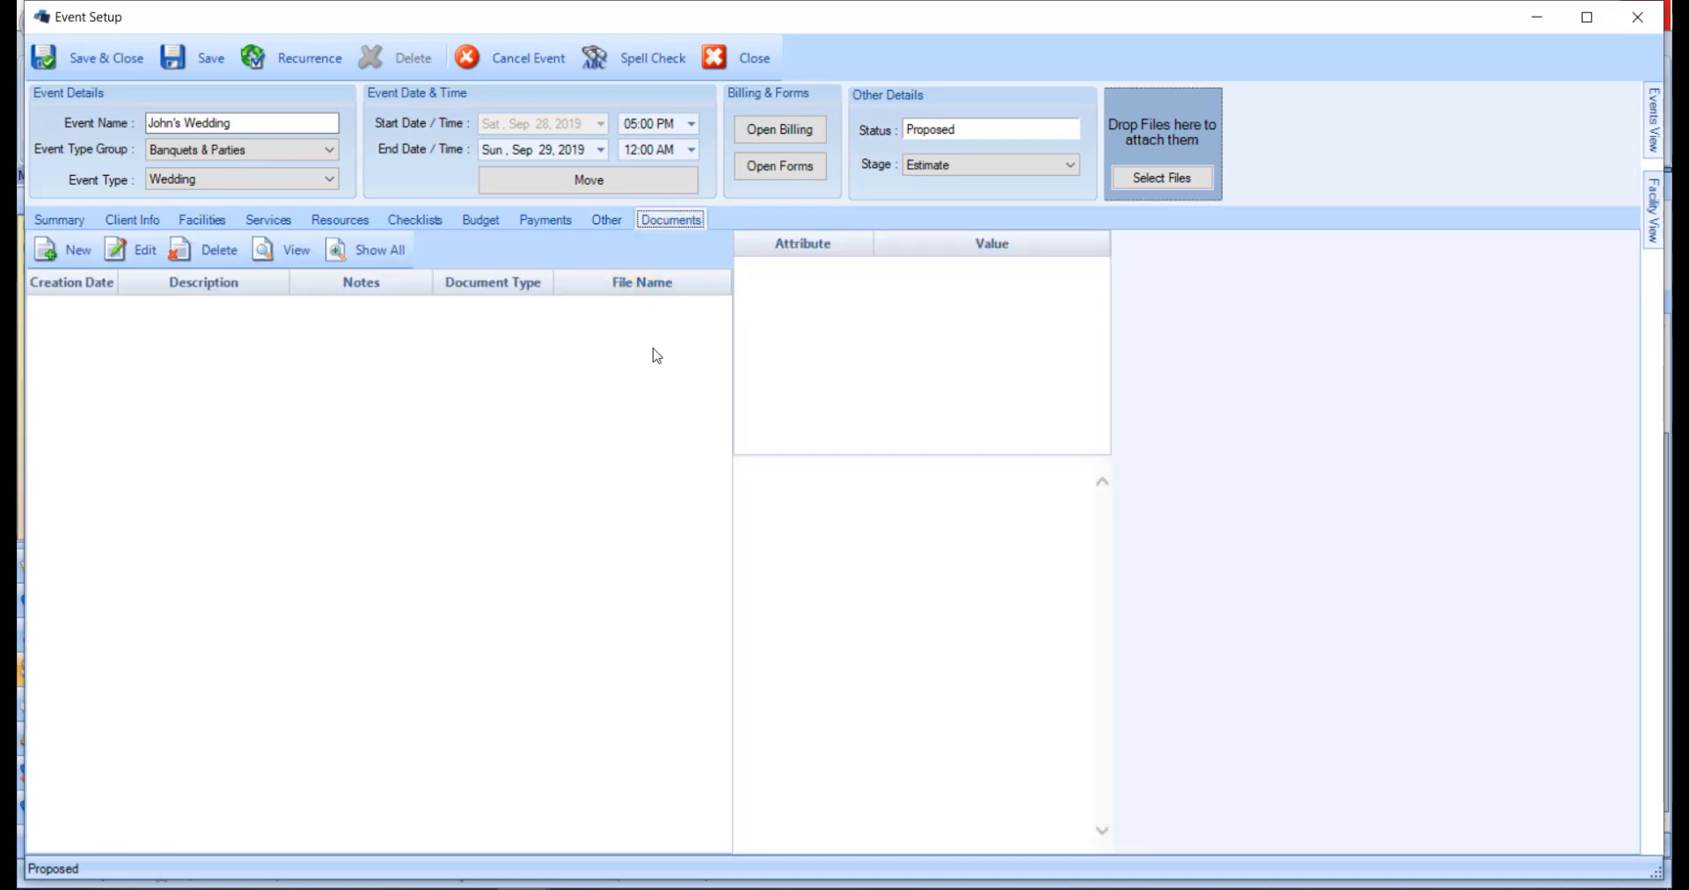
click(823, 180)
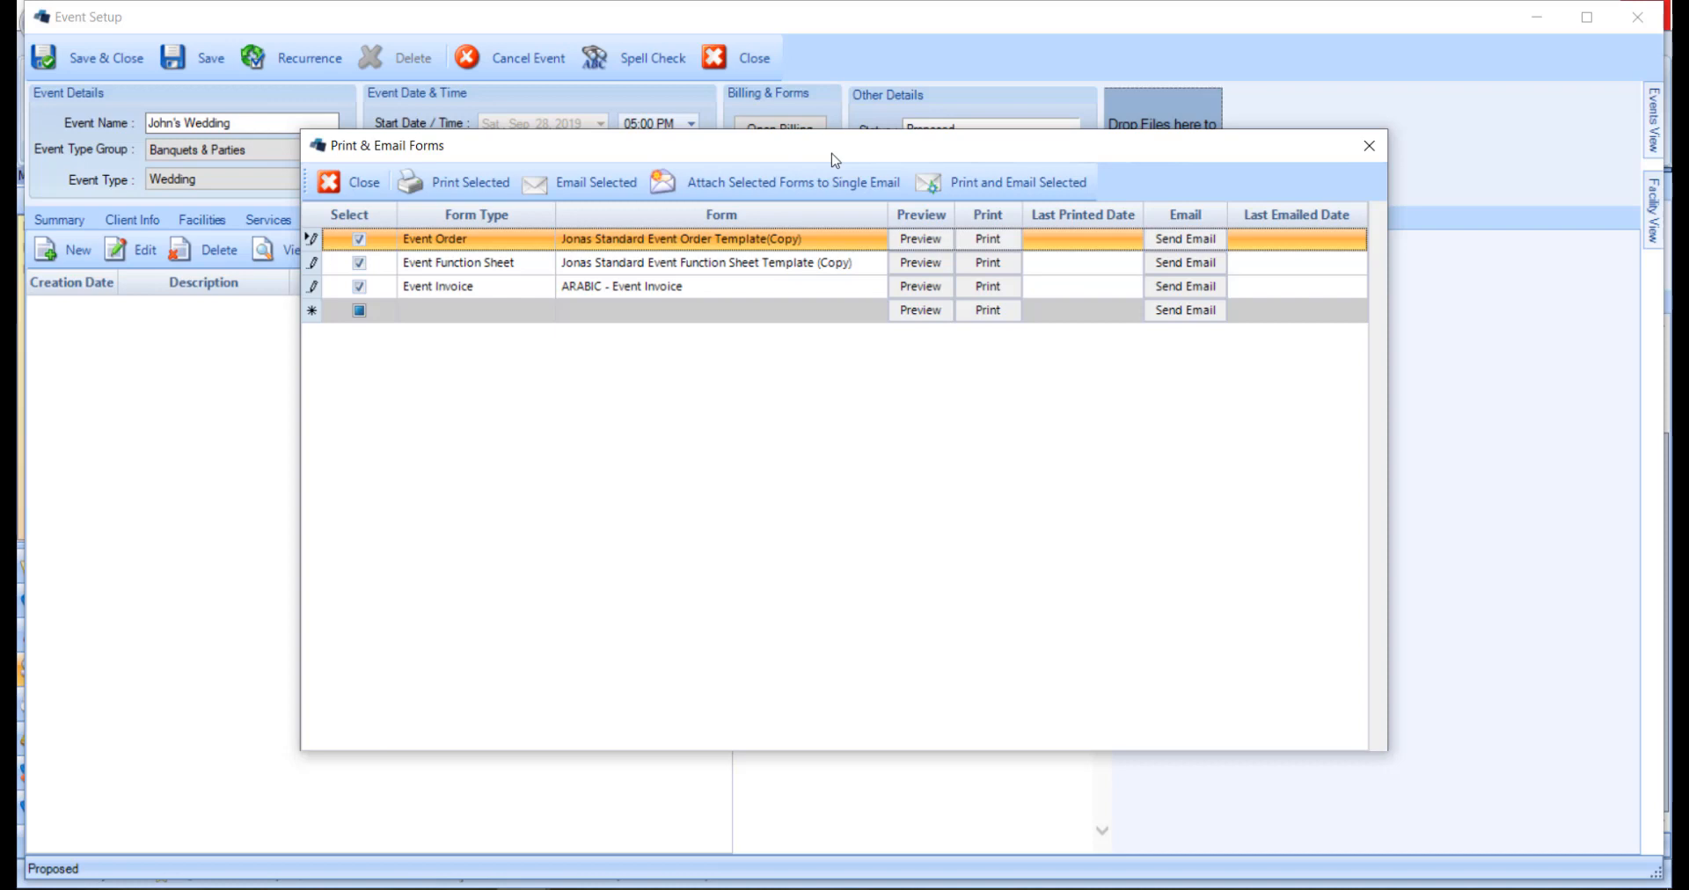
click(1369, 145)
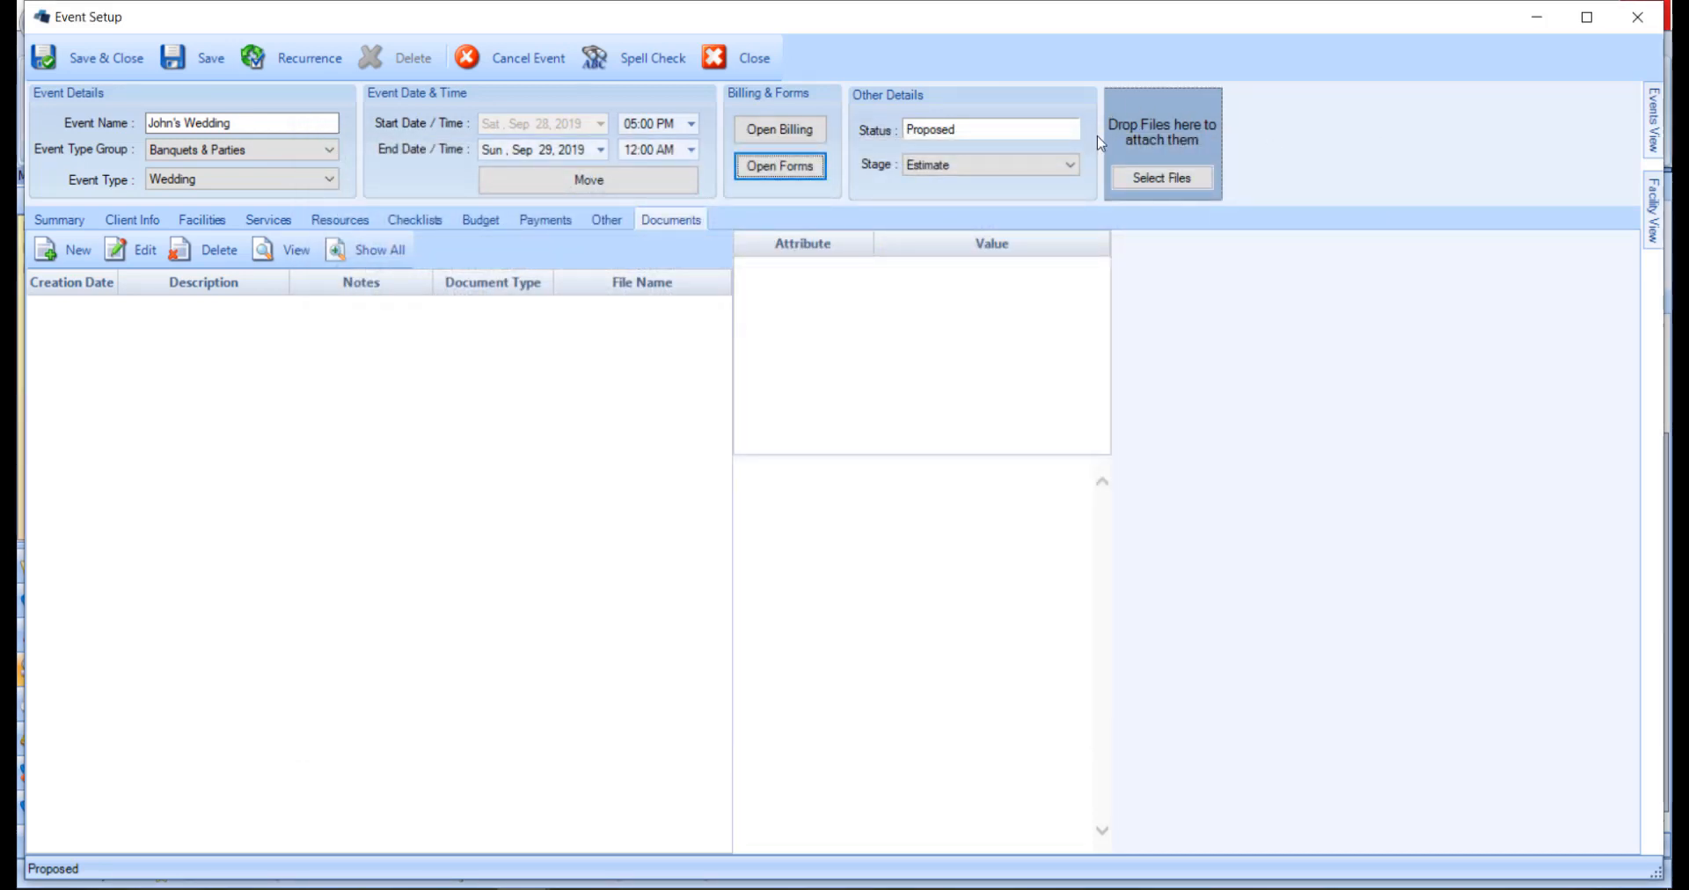
- Set the event's stage to Confirmed, and save and close the event
click(1076, 170)
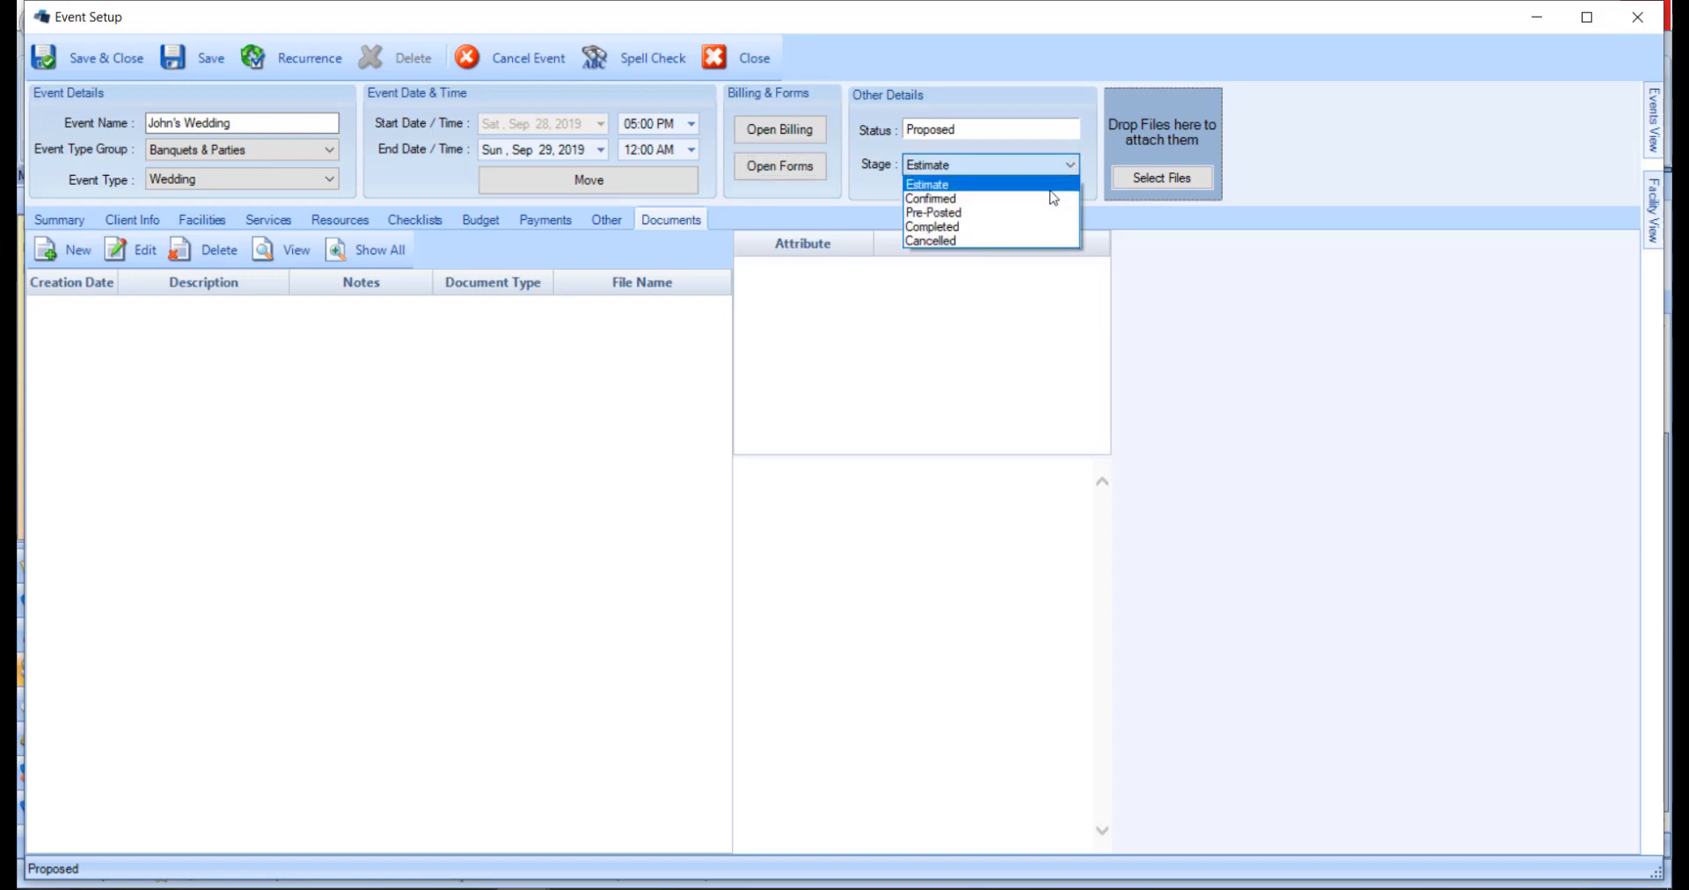
click(1050, 201)
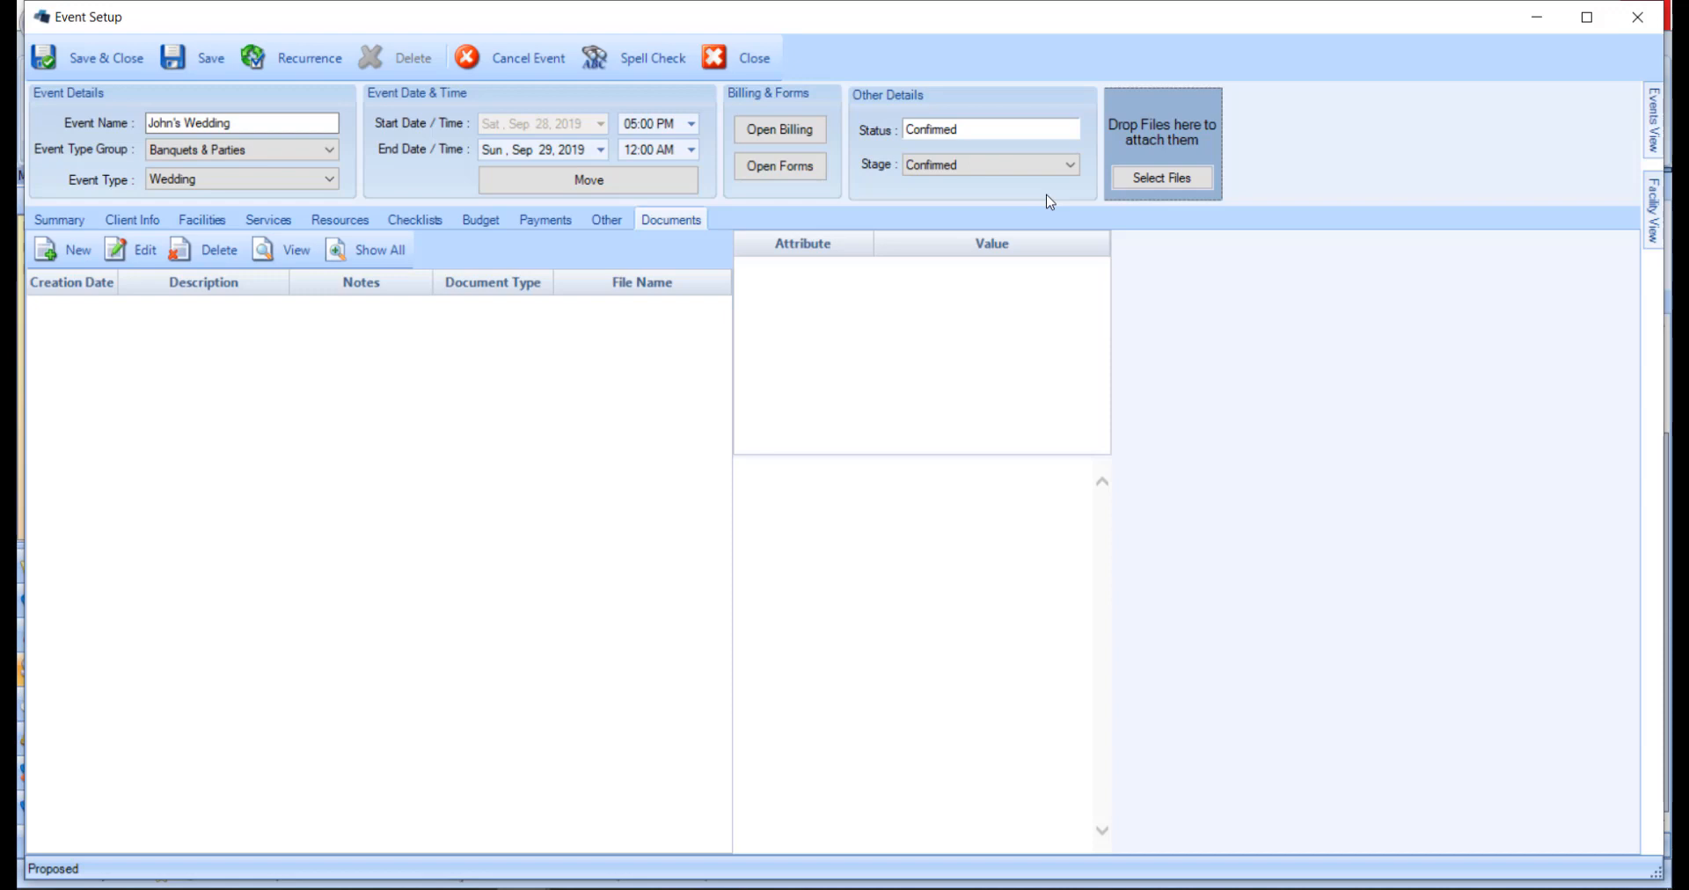
click(128, 76)
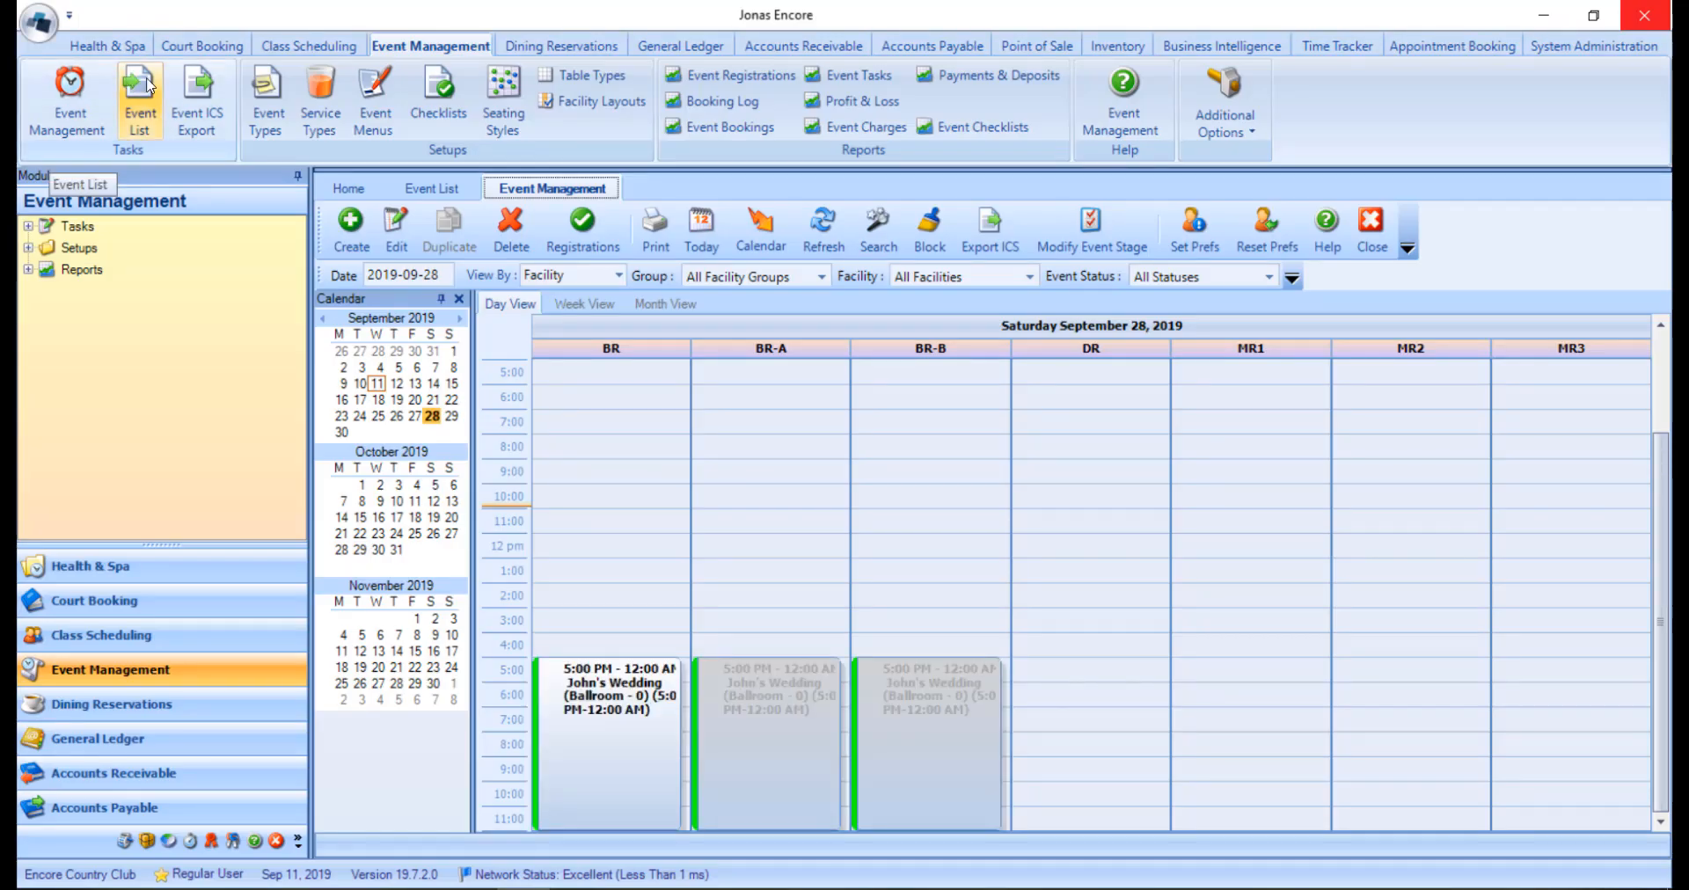
- Reopen the September 28, 2019 wedding booking from the Event List
click(395, 192)
click(489, 427)
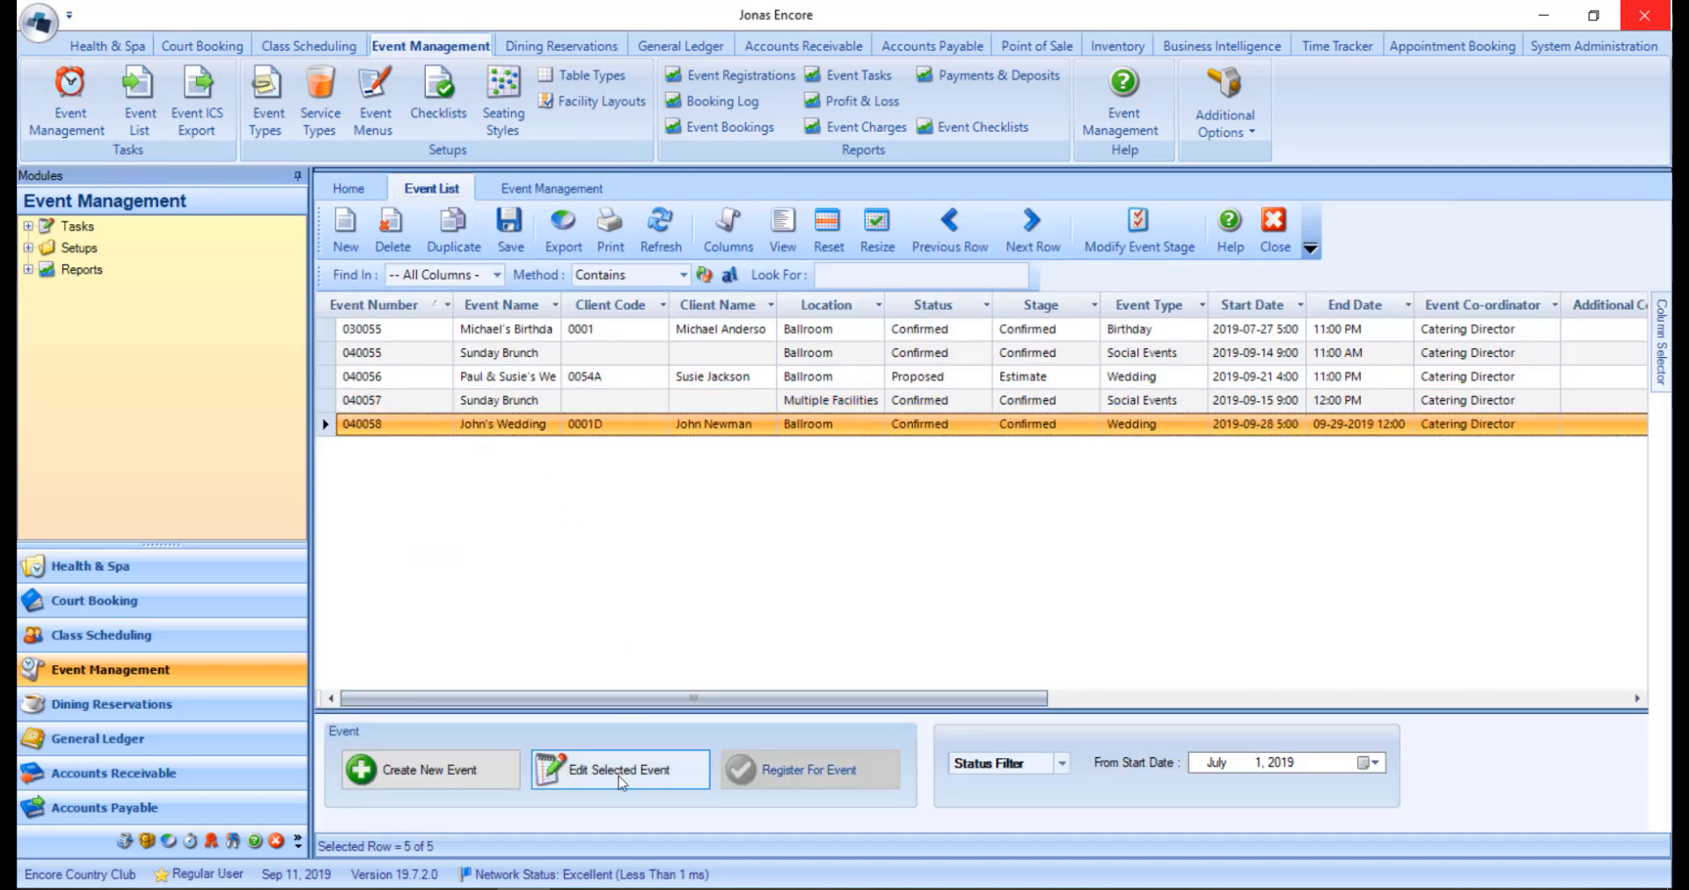
double_click(541, 426)
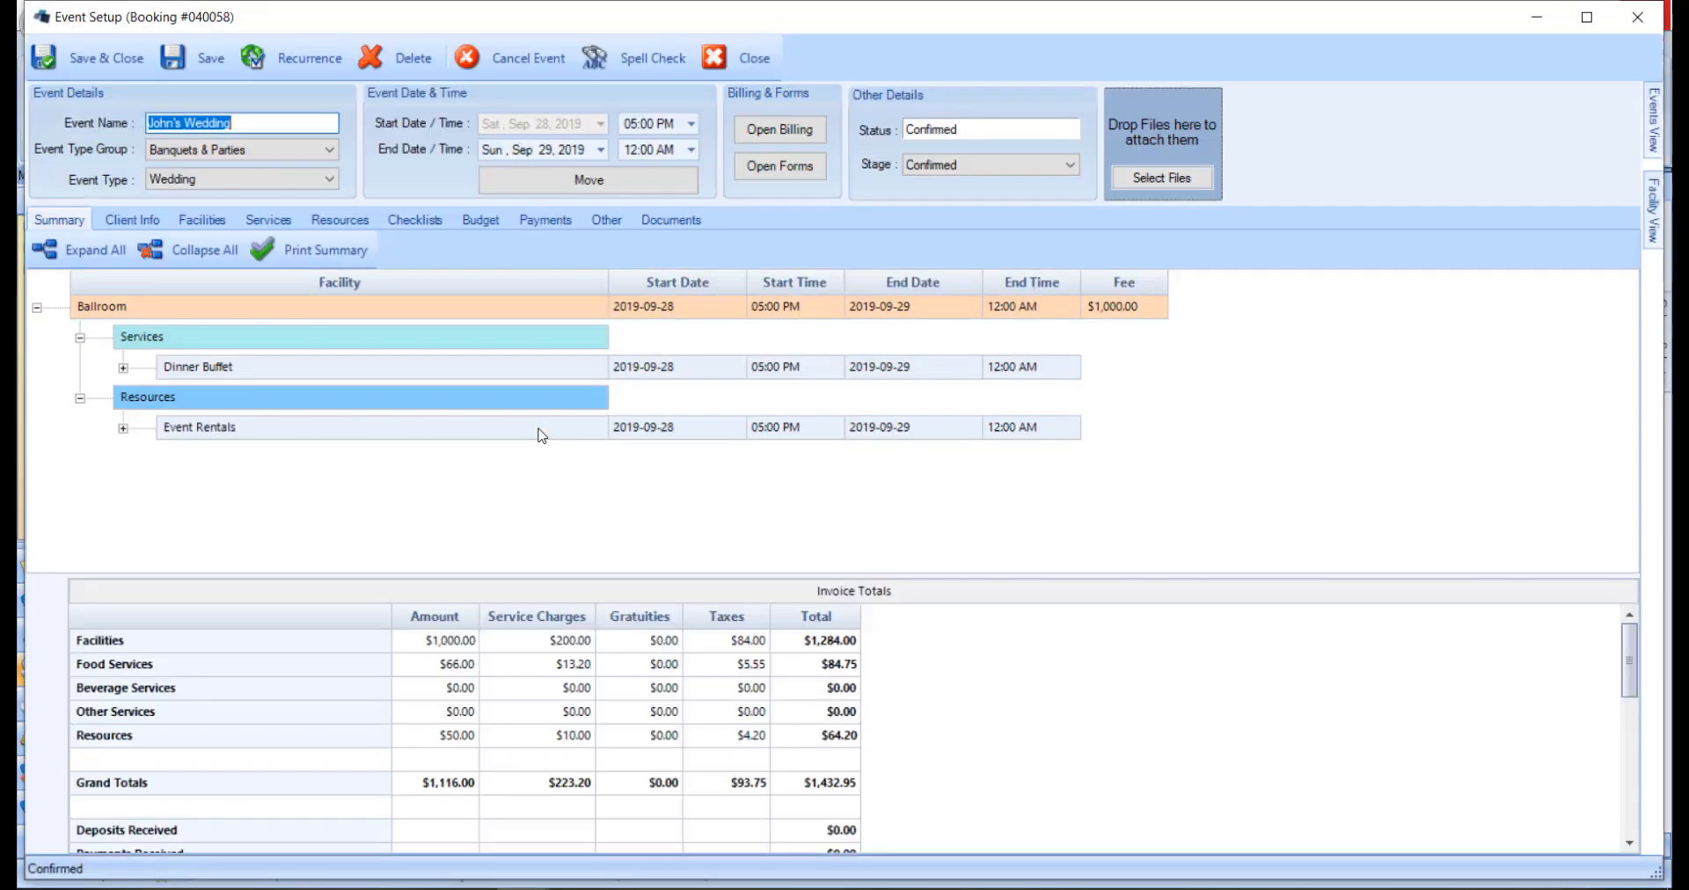
- Open the event's billing and review the billing parameters, the items to bill and the posting preview
click(799, 134)
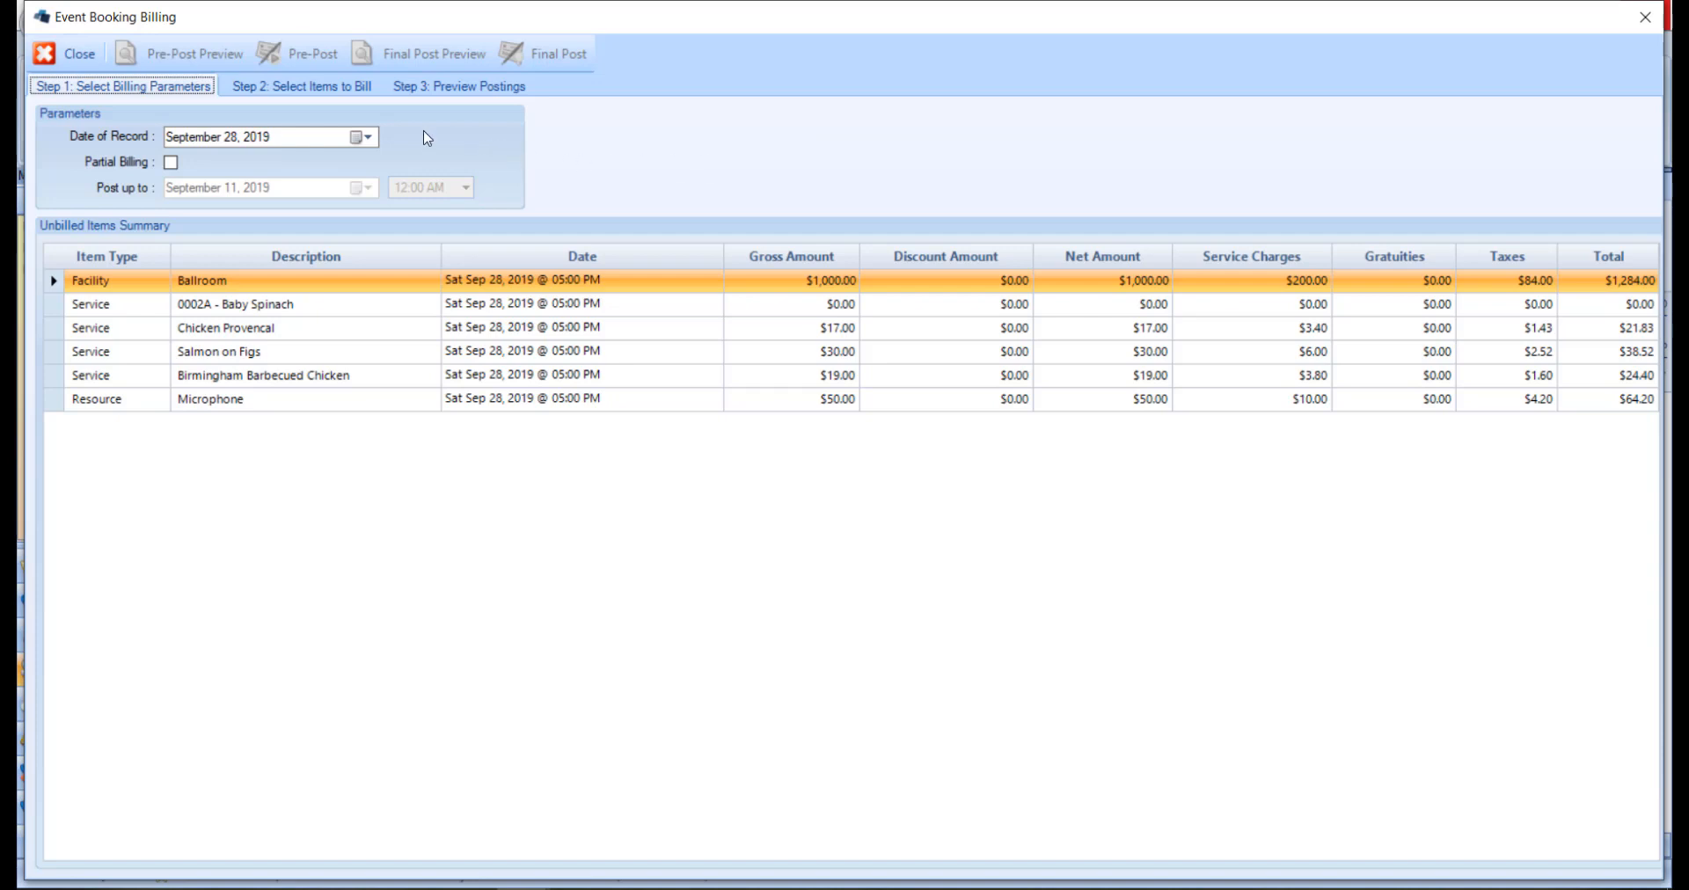
click(357, 88)
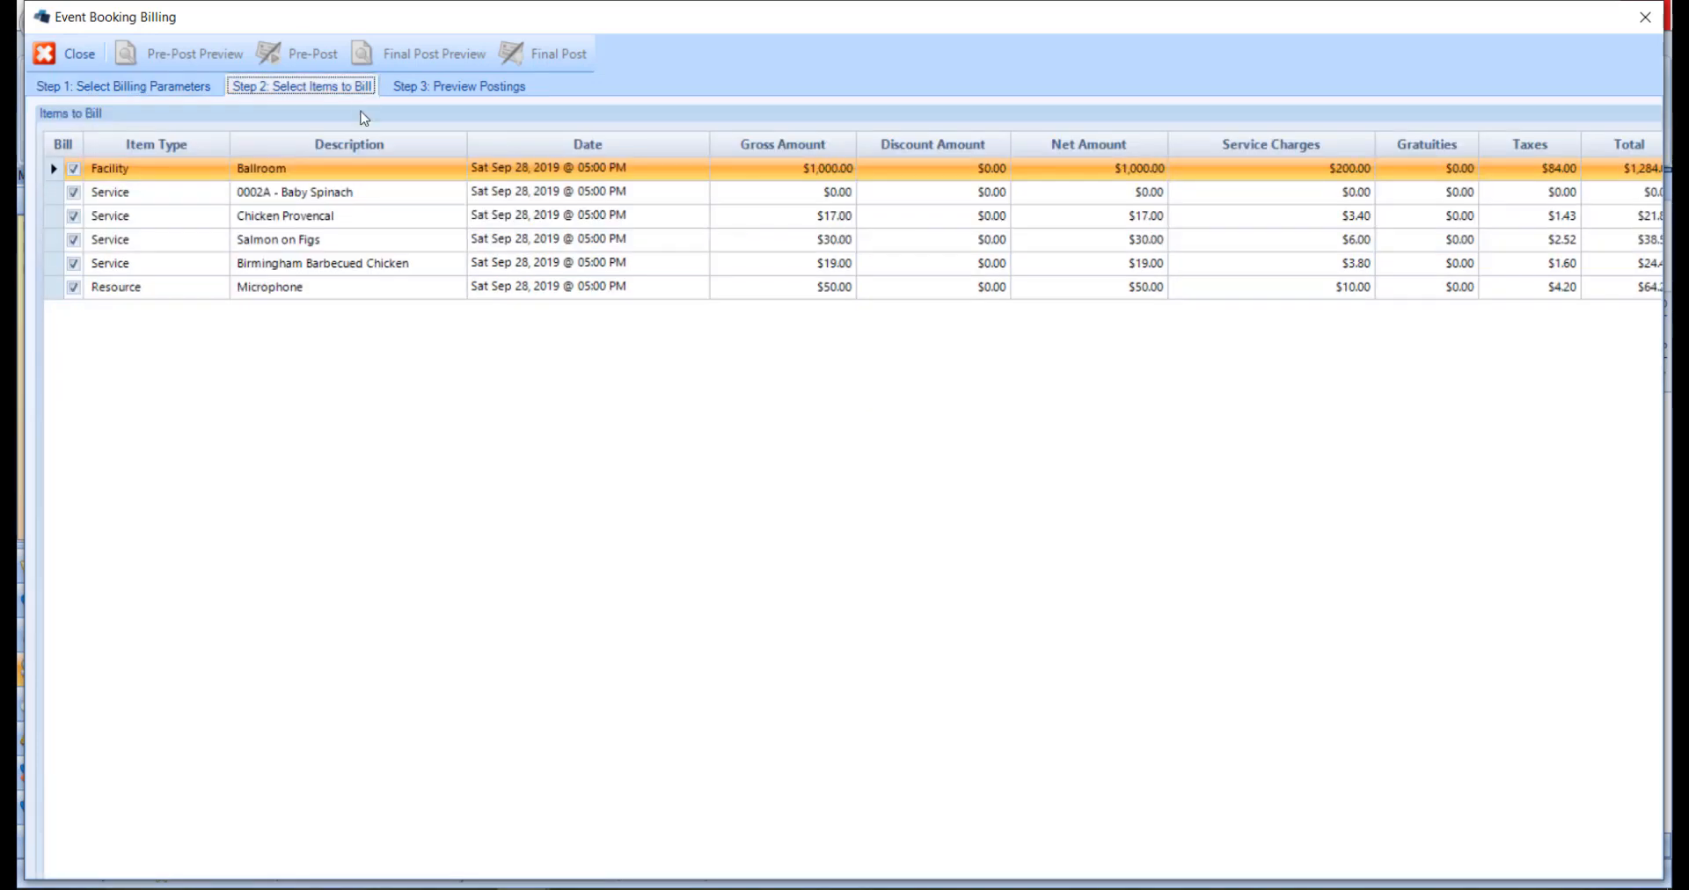
click(416, 92)
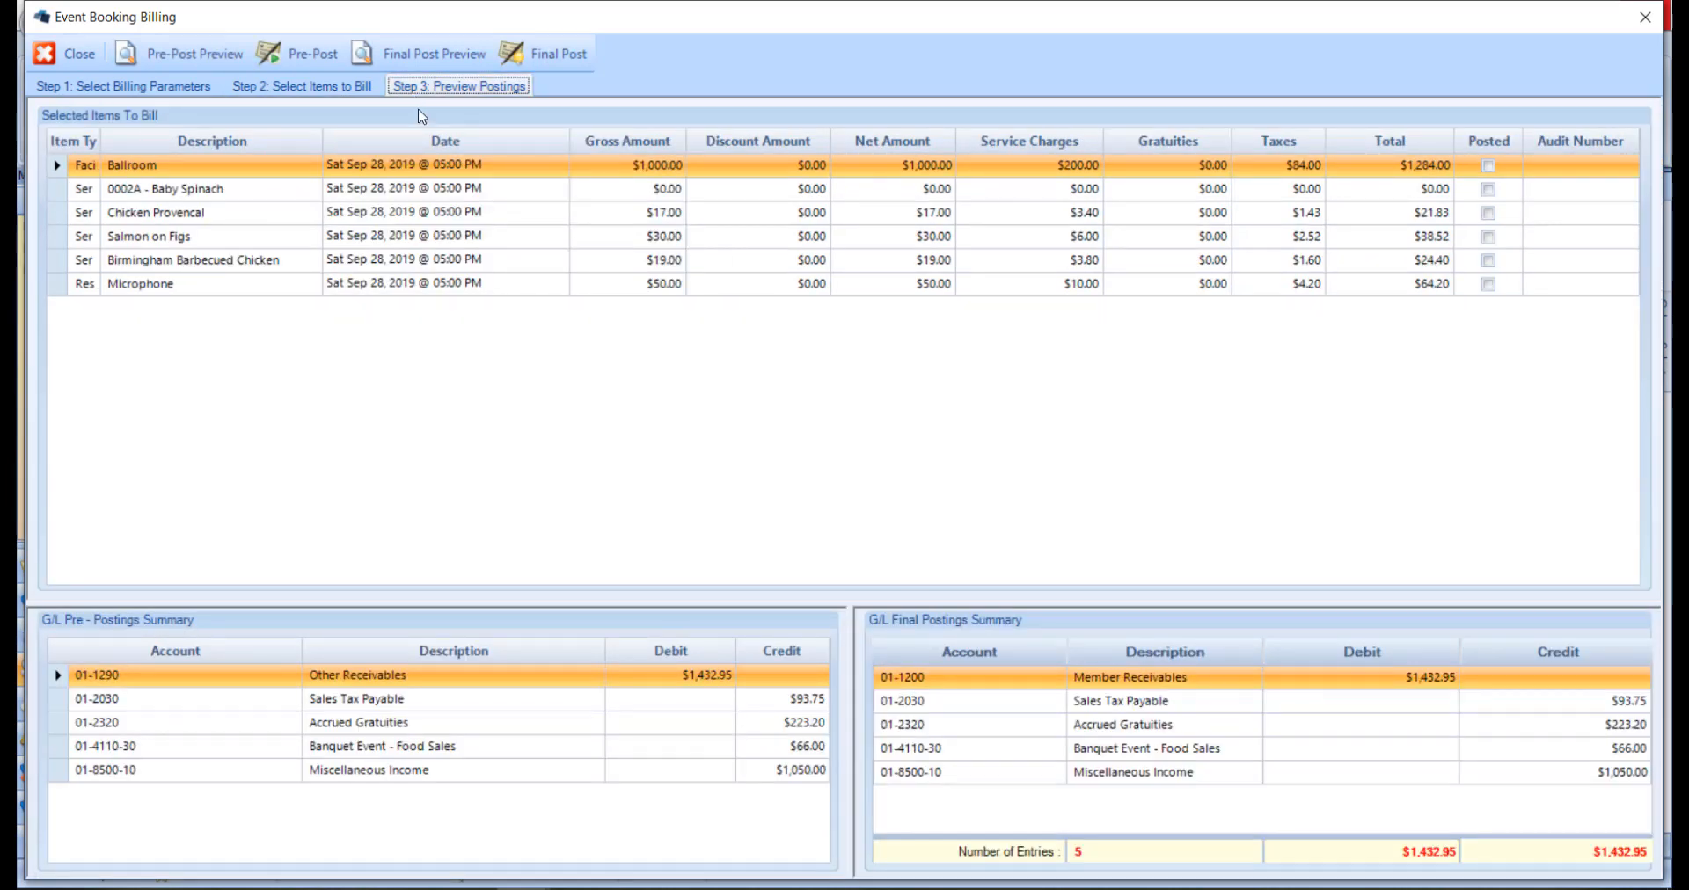